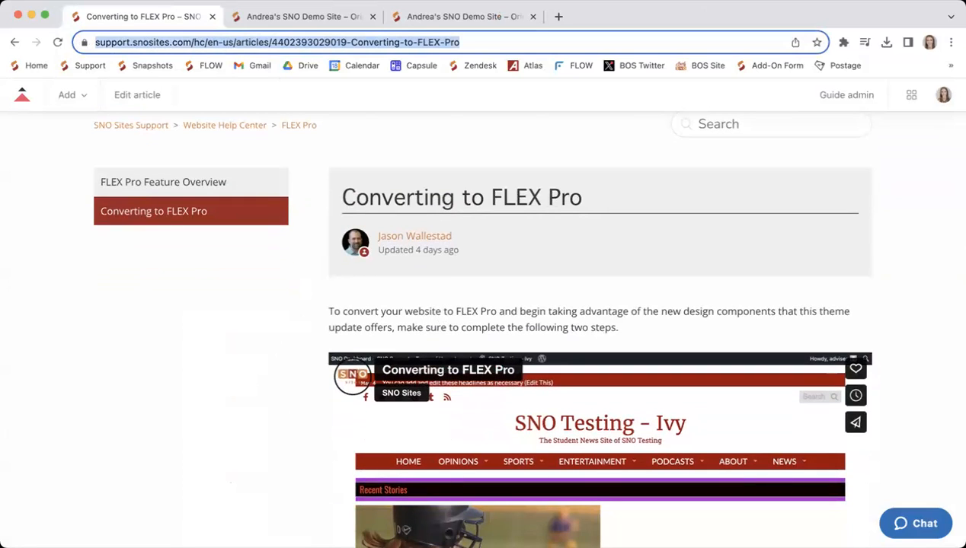
Review the title and introduction of the Converting to FLEX Pro support article
left_click(246, 327)
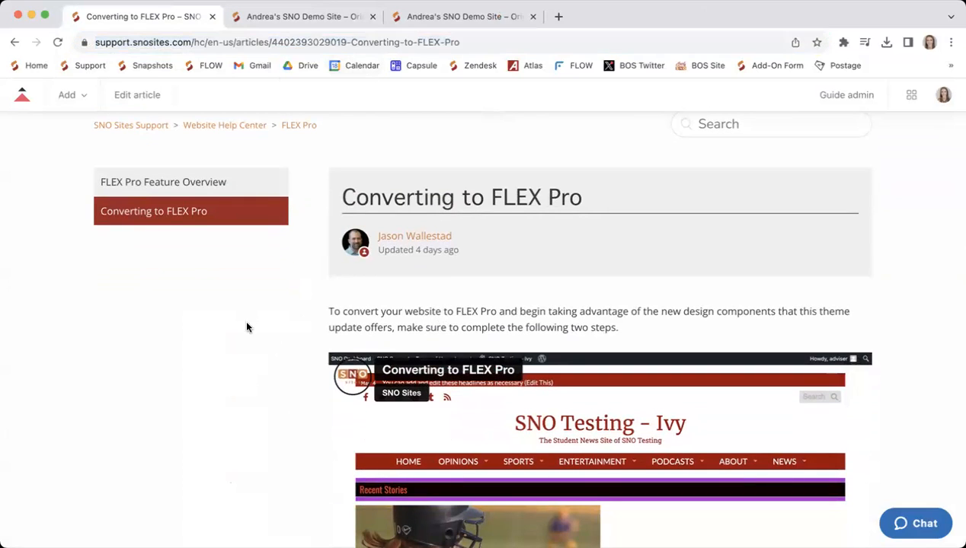
scroll(247, 328, "down", 1)
left_click_drag(582, 155, 346, 151)
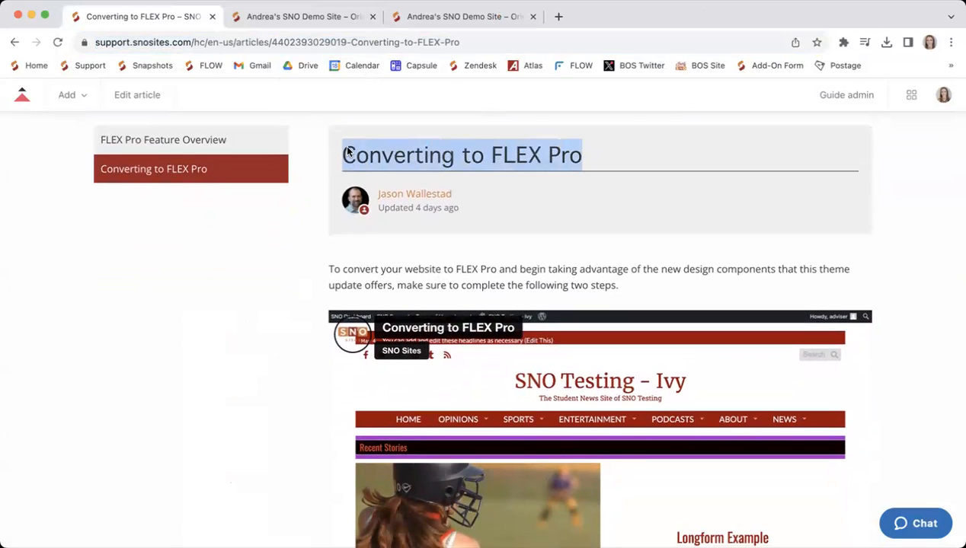
left_click(462, 159)
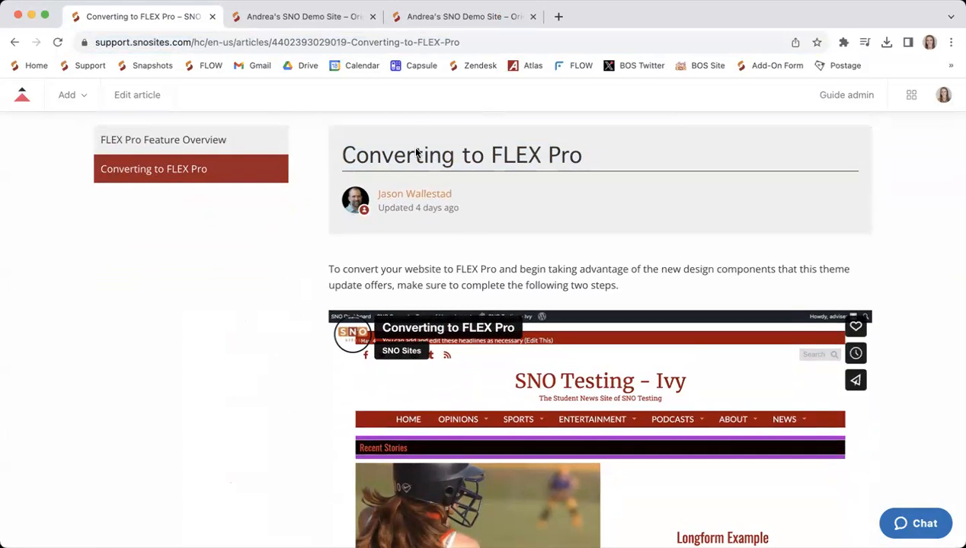
Switch to the demo site's homepage and check the theme credit in its footer
left_click(312, 16)
scroll(334, 351, "down", 15)
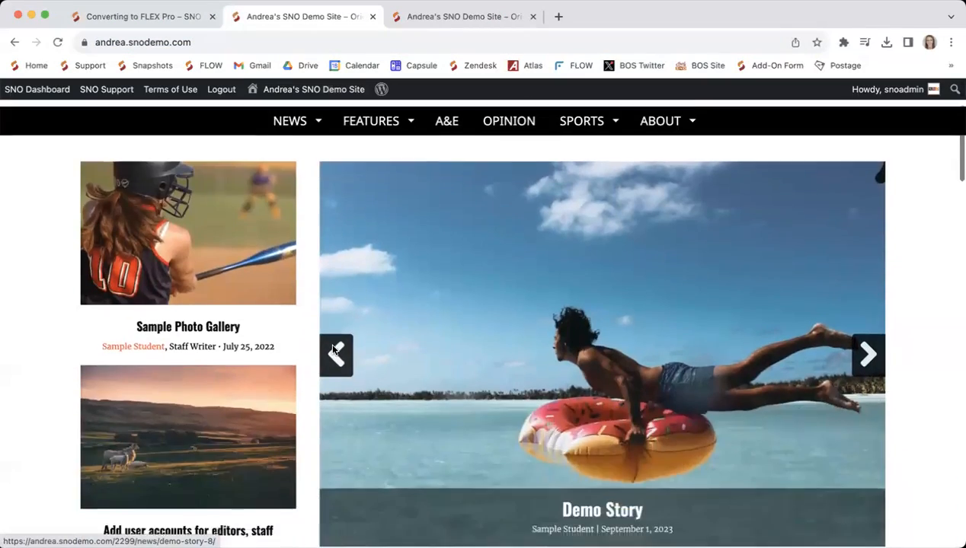
scroll(333, 350, "down", 10)
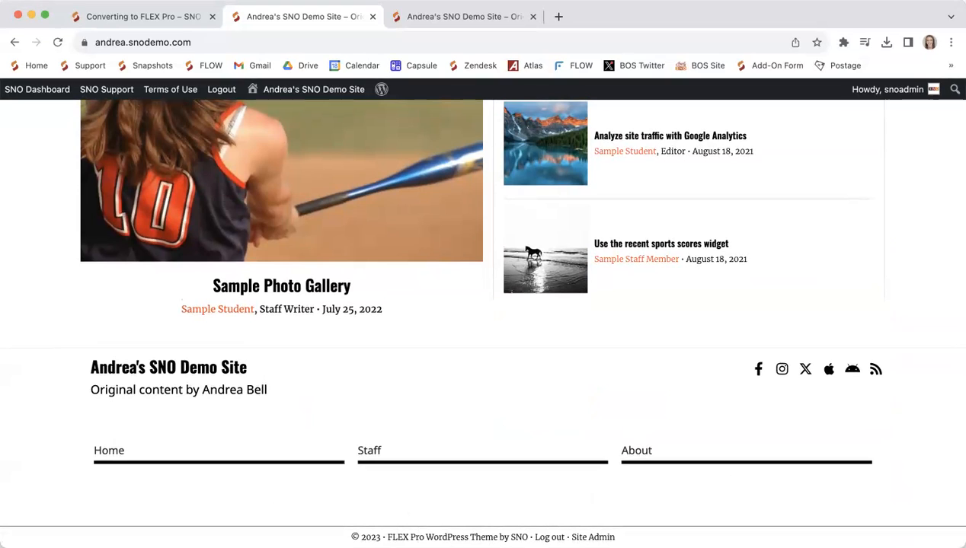
Return to the Converting to FLEX Pro article, look over its beginning and close it
left_click(144, 18)
scroll(330, 257, "down", 1)
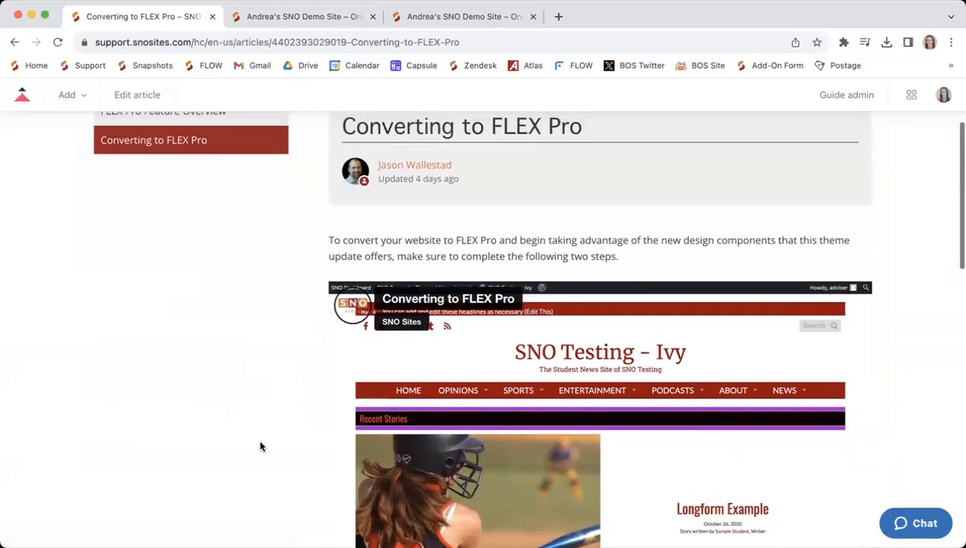
scroll(260, 447, "up", 3)
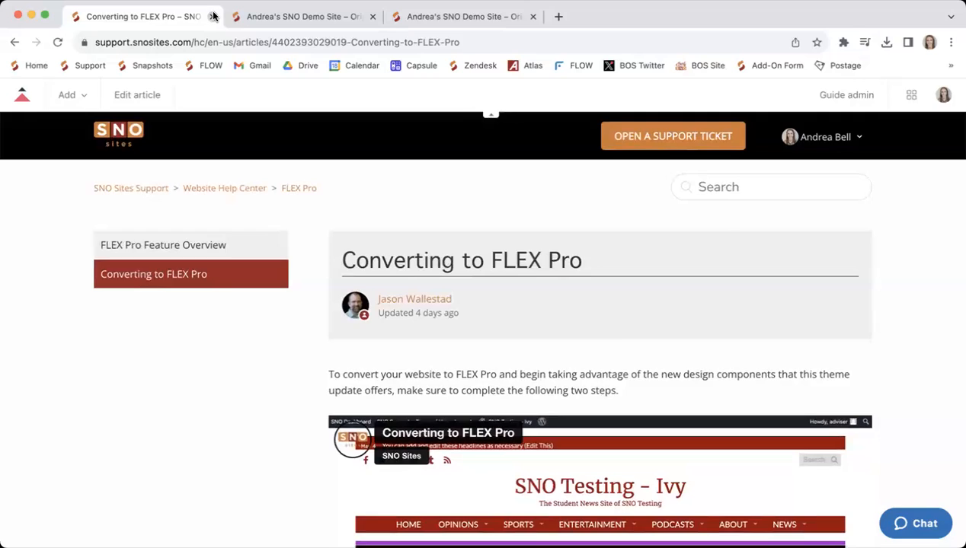
left_click(212, 16)
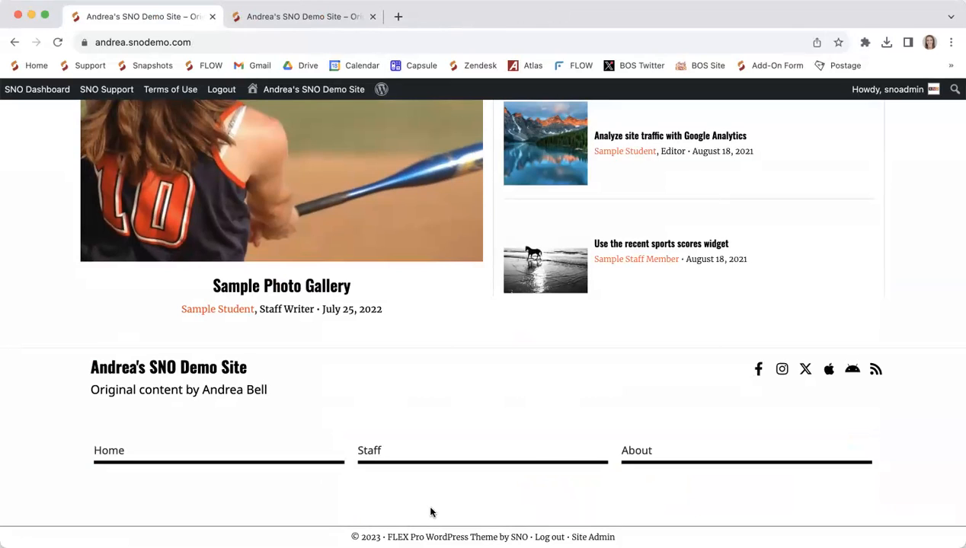
Open the SNO Dashboard of the demo site and look through the Upcoming SNO Webinars list
left_click(33, 91)
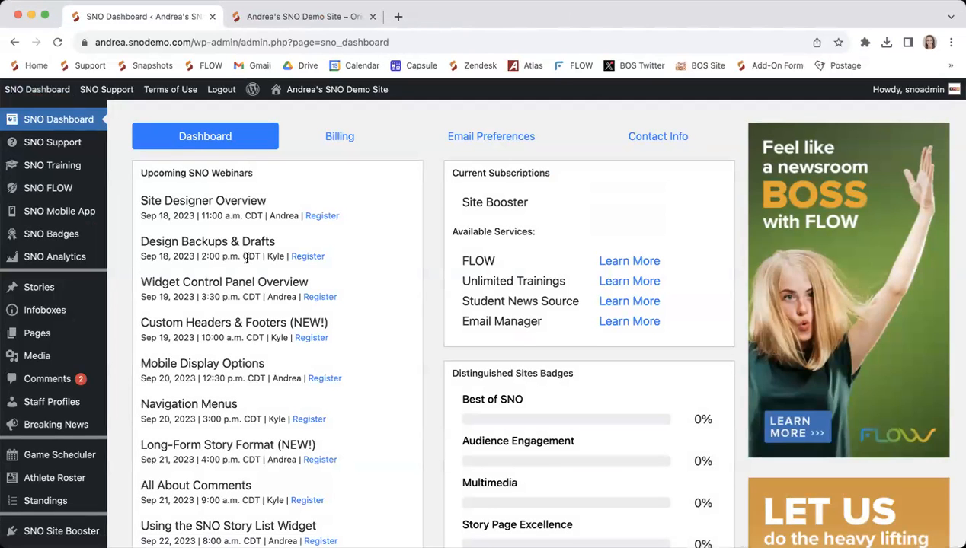
scroll(329, 285, "down", 1)
scroll(343, 394, "down", 2)
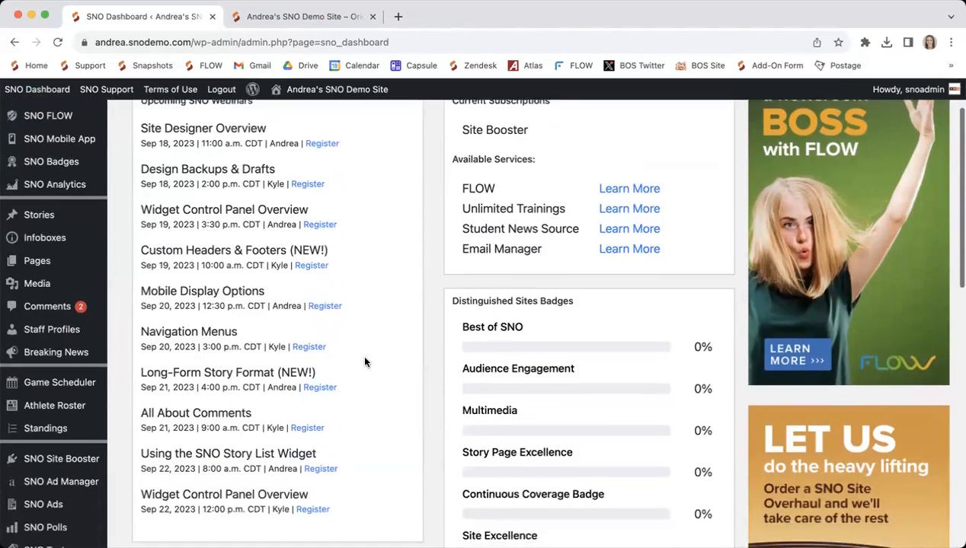
scroll(212, 247, "up", 2)
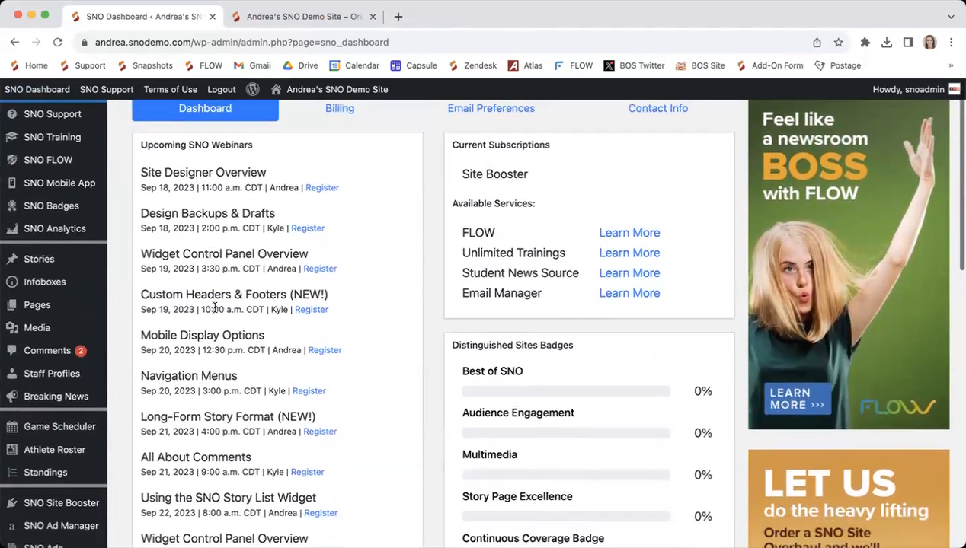
scroll(213, 305, "down", 1)
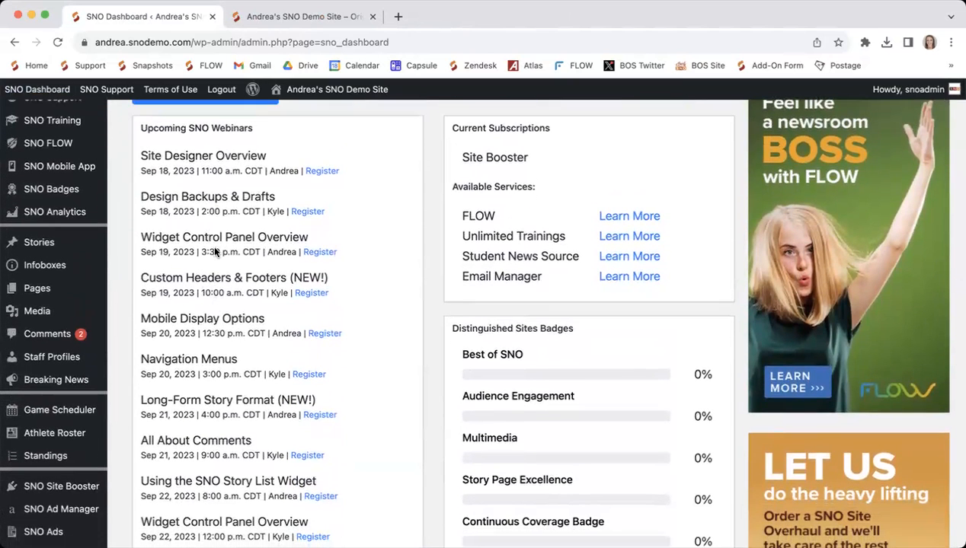
scroll(211, 345, "down", 1)
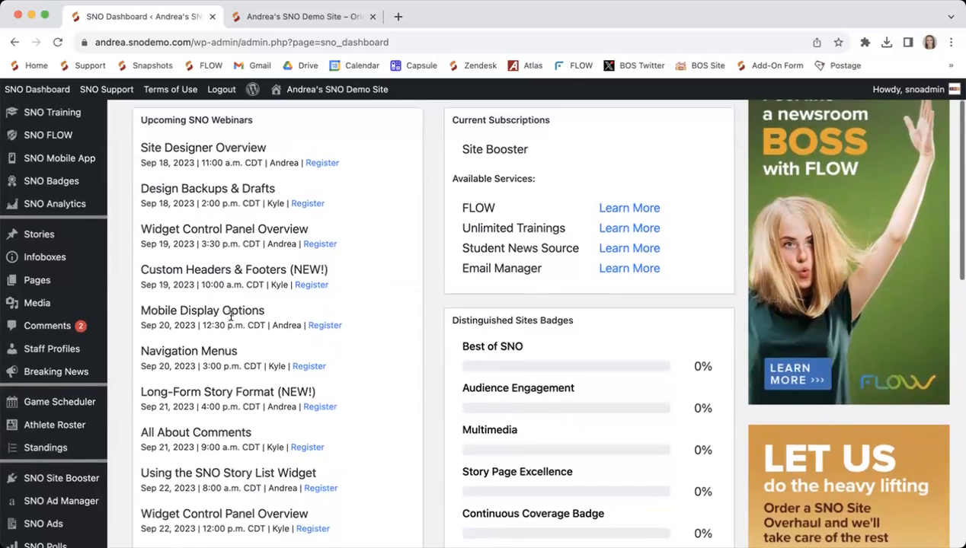
scroll(333, 392, "up", 3)
scroll(225, 371, "down", 1)
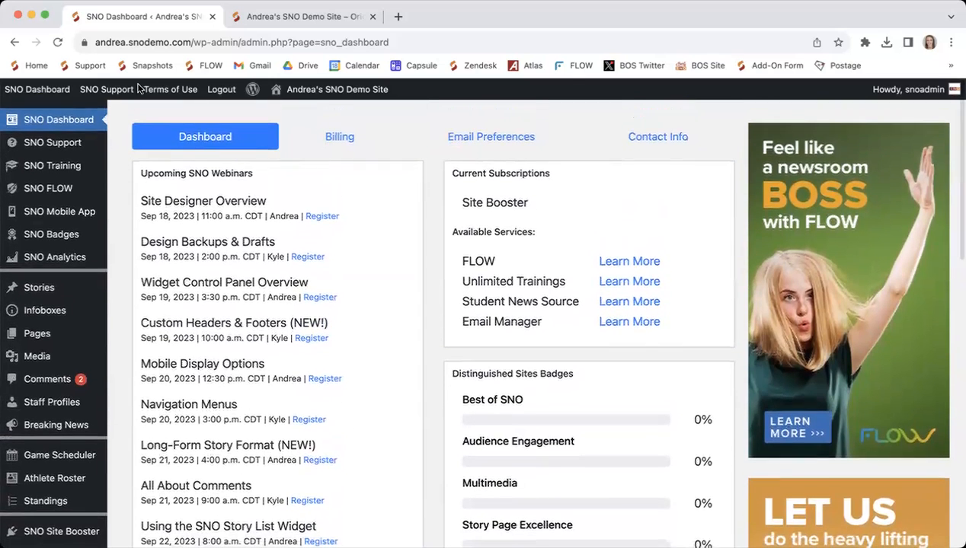
View the SNO Instructions and Tutorials site and the Submit a Support Ticket form, closing each one after viewing
mouse_move(105, 93)
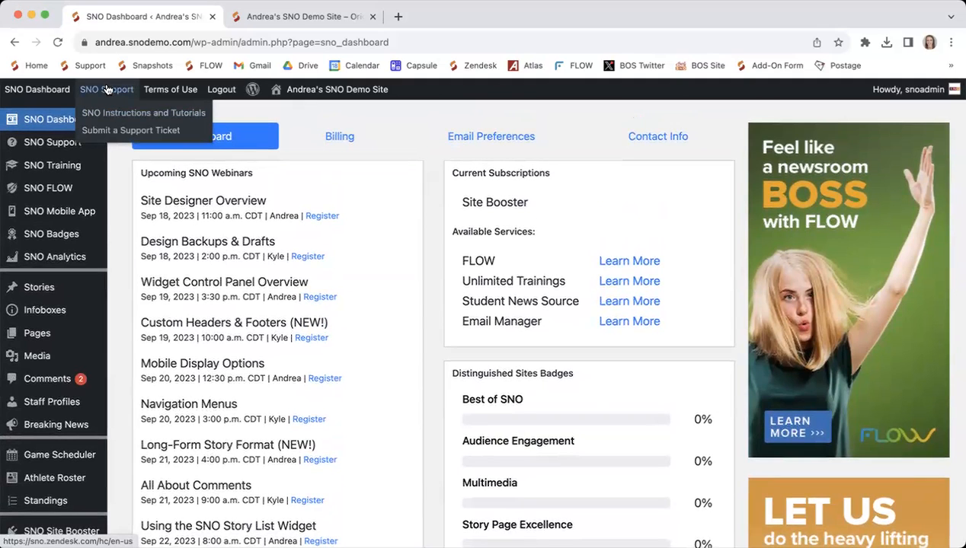
left_click(107, 113)
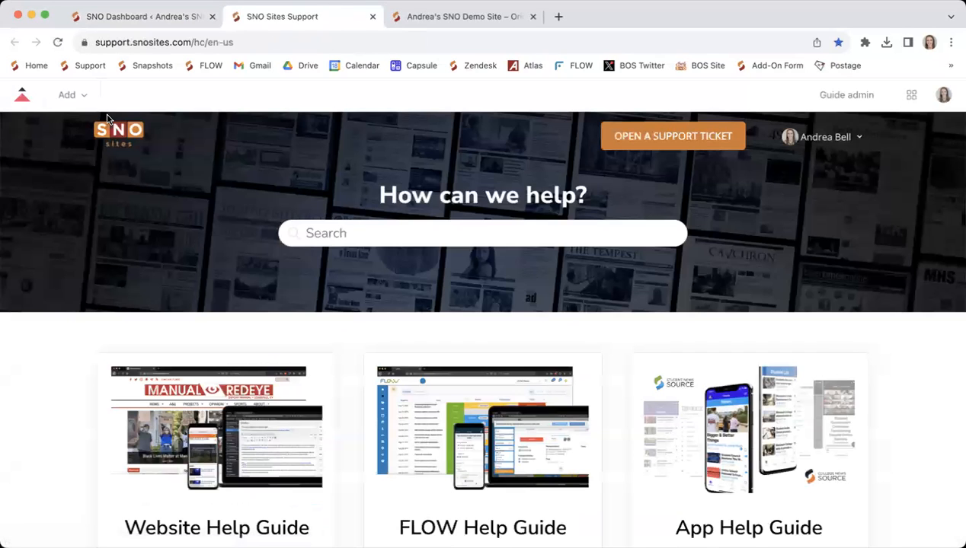
left_click(371, 17)
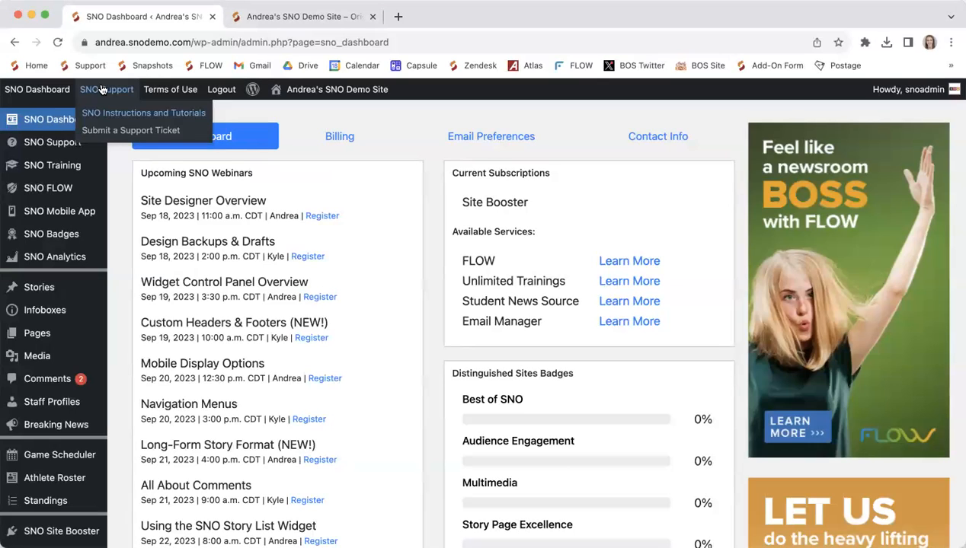
left_click(105, 128)
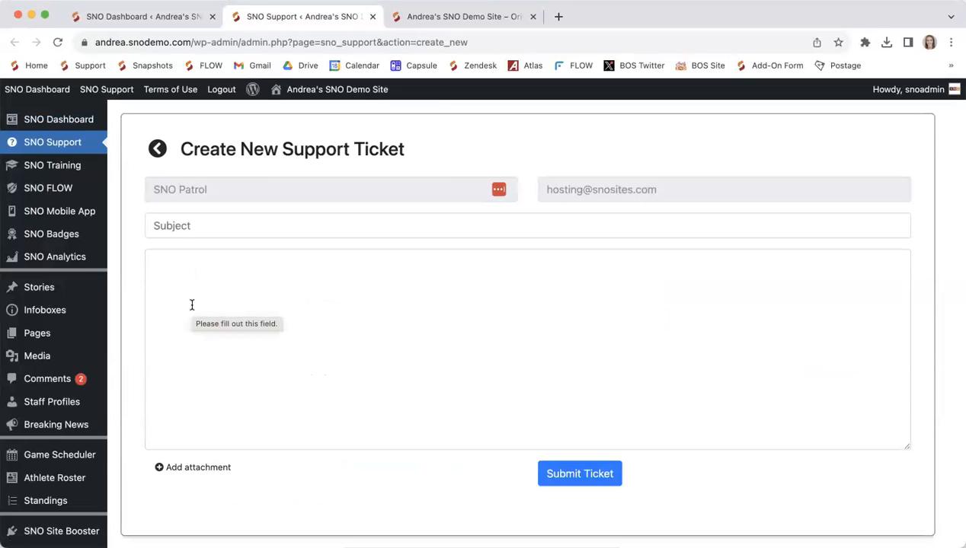
left_click(372, 17)
Visit the demo site's homepage and examine its layout from the header through the story sections, Sports, scores and Opinion
mouse_move(313, 95)
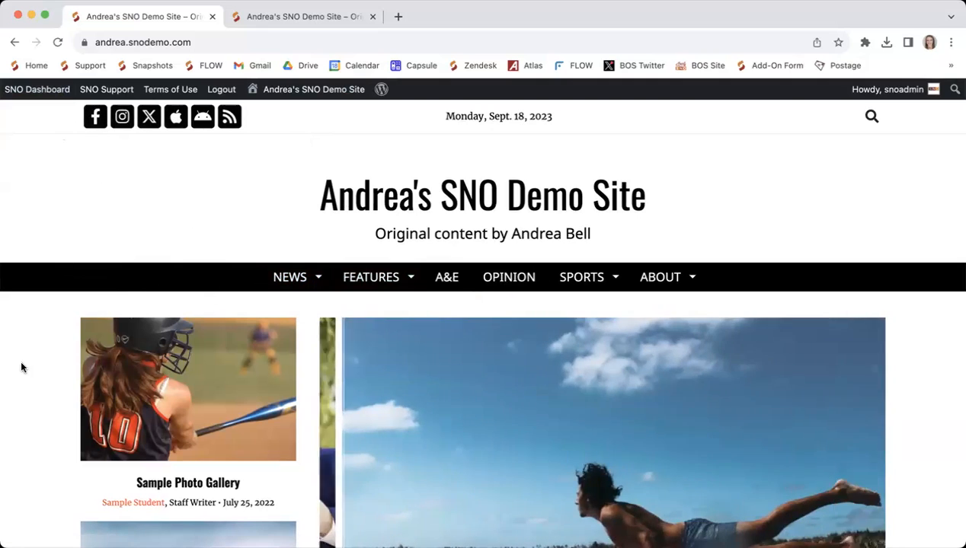
scroll(21, 368, "down", 3)
scroll(21, 368, "down", 5)
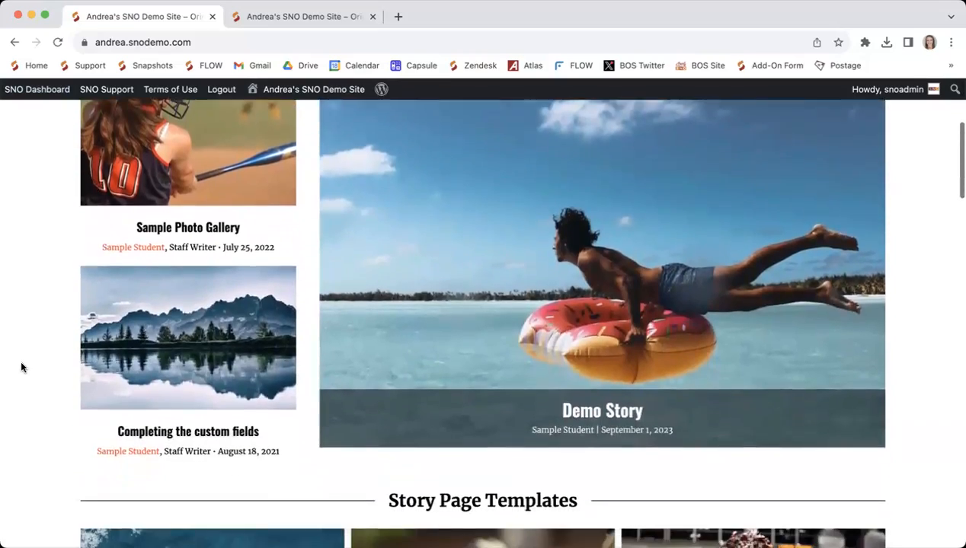
scroll(21, 358, "down", 6)
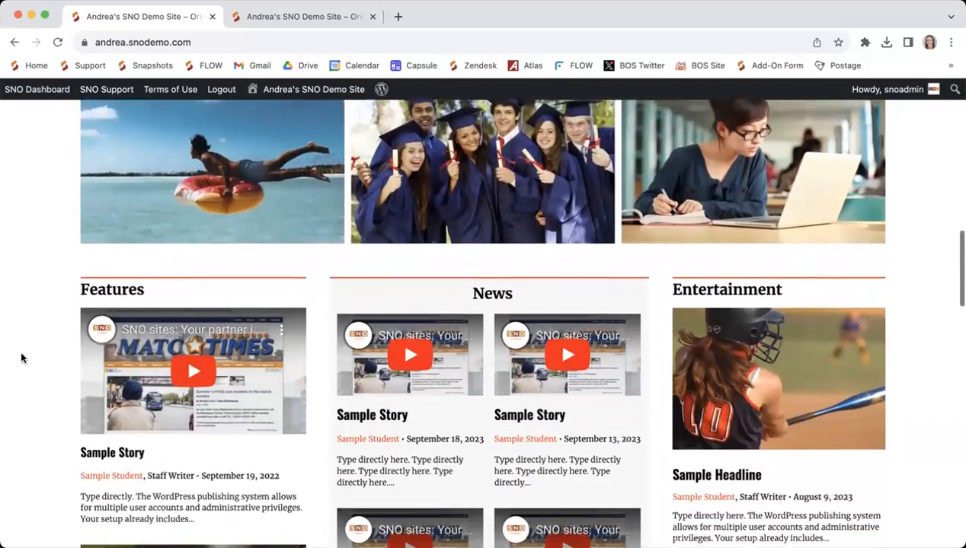
scroll(21, 358, "down", 8)
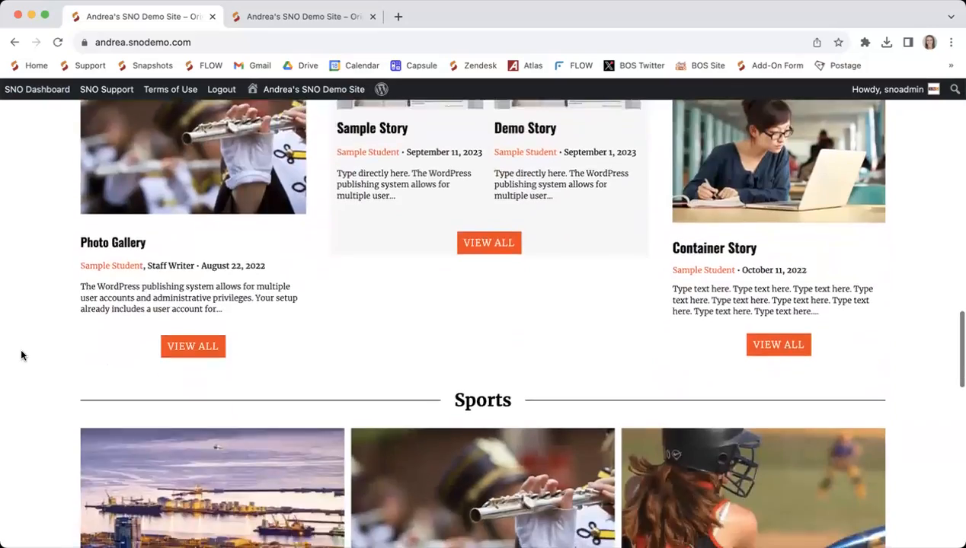
scroll(21, 356, "down", 2)
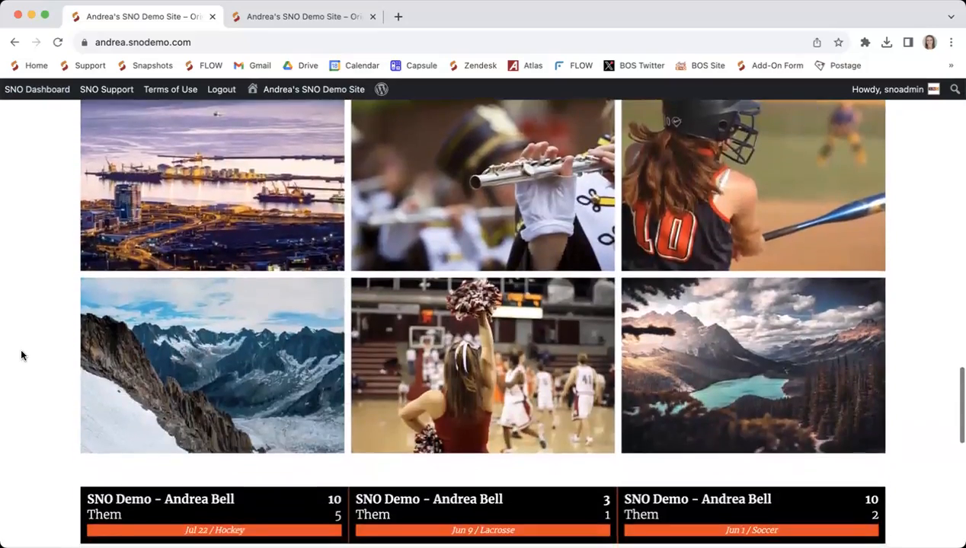
scroll(21, 356, "down", 2)
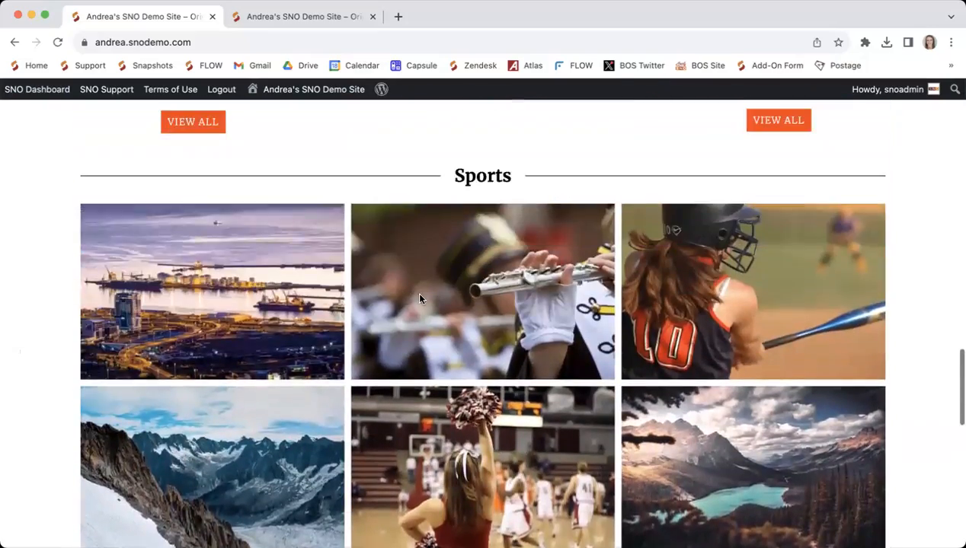
scroll(419, 289, "up", 7)
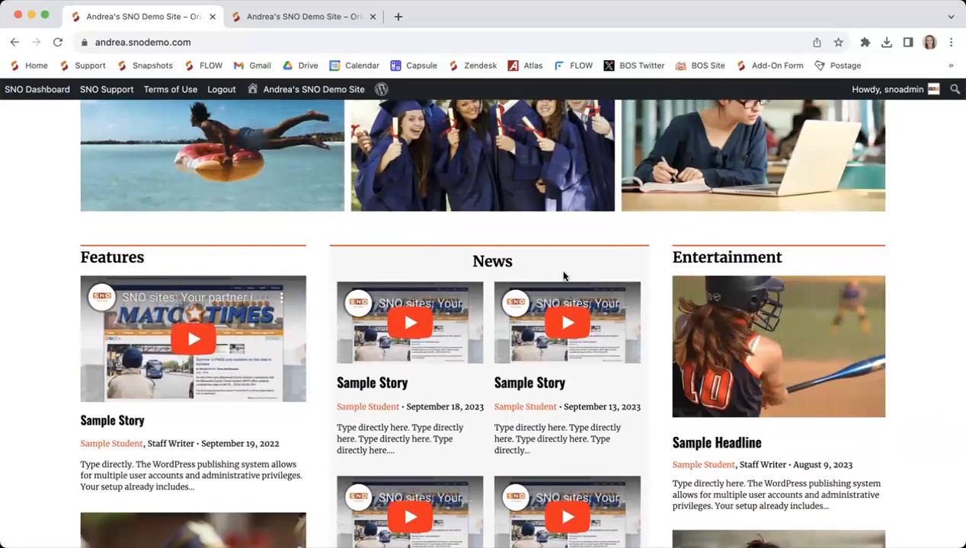
scroll(720, 289, "down", 1)
scroll(716, 314, "down", 10)
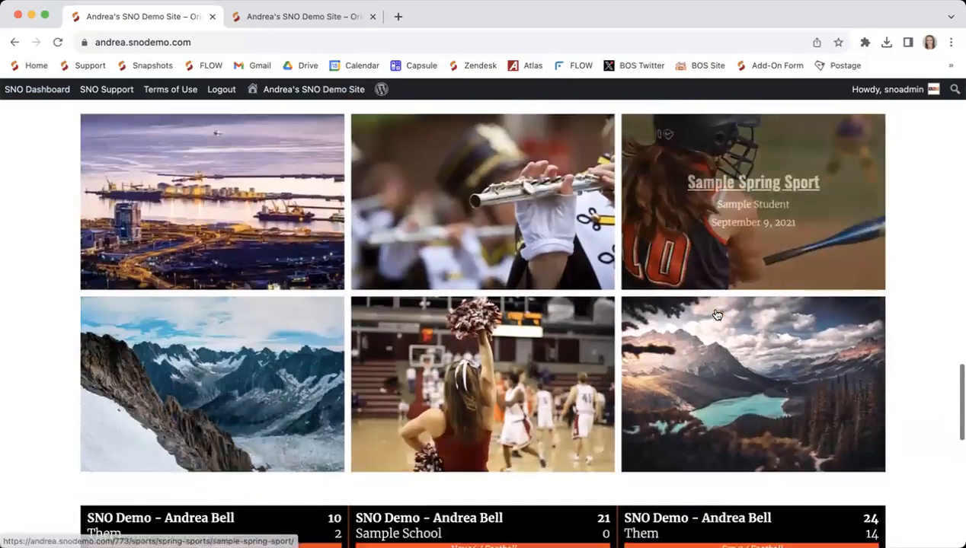
scroll(534, 389, "down", 3)
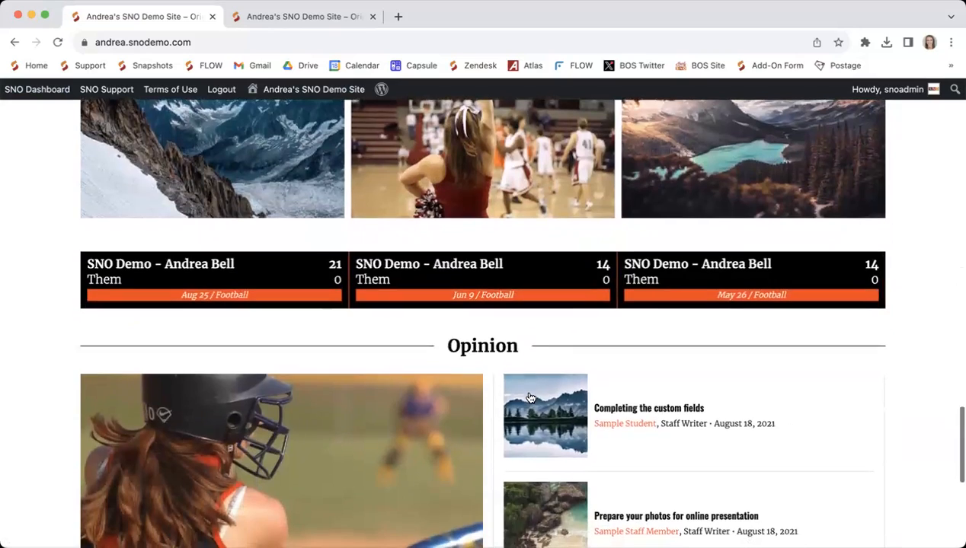
scroll(531, 398, "down", 1)
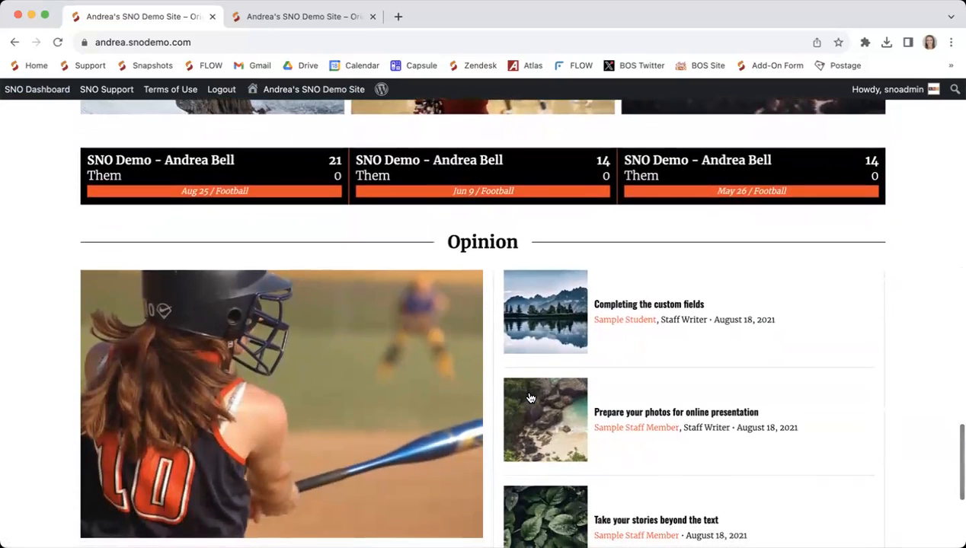
scroll(531, 398, "down", 2)
scroll(531, 398, "down", 2)
scroll(531, 398, "up", 6)
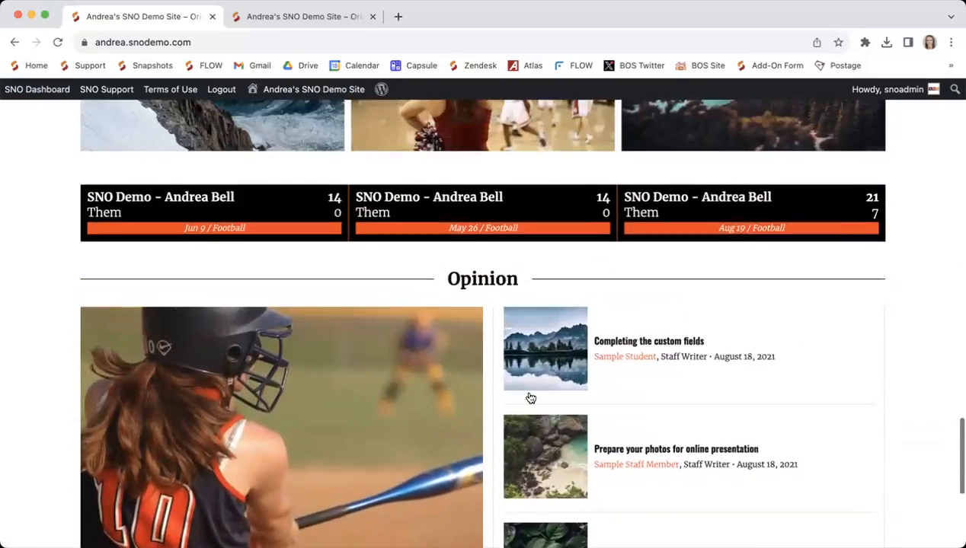
Go over the homepage again from the Story Page Templates grid through Features, News, Entertainment and Sports to the footer
scroll(531, 397, "up", 15)
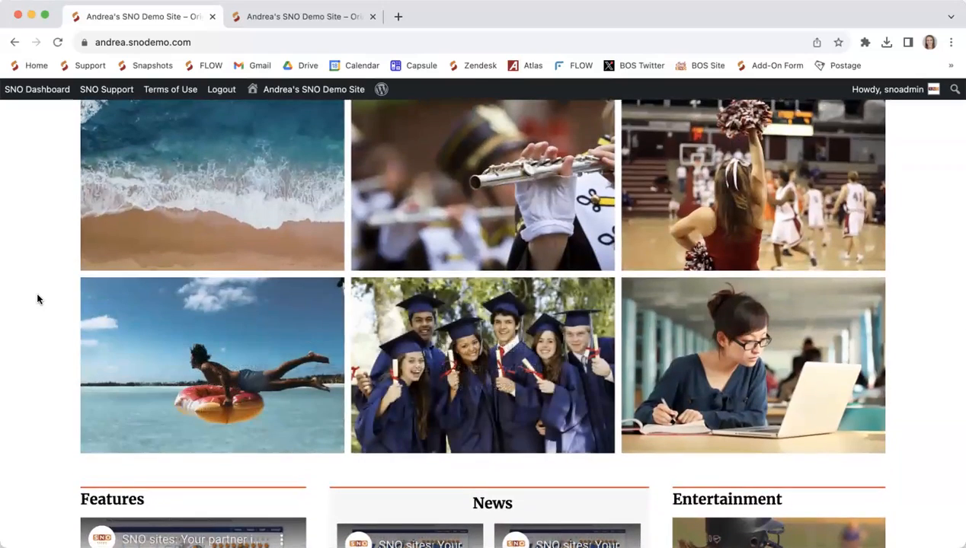
scroll(37, 294, "down", 3)
scroll(37, 299, "down", 1)
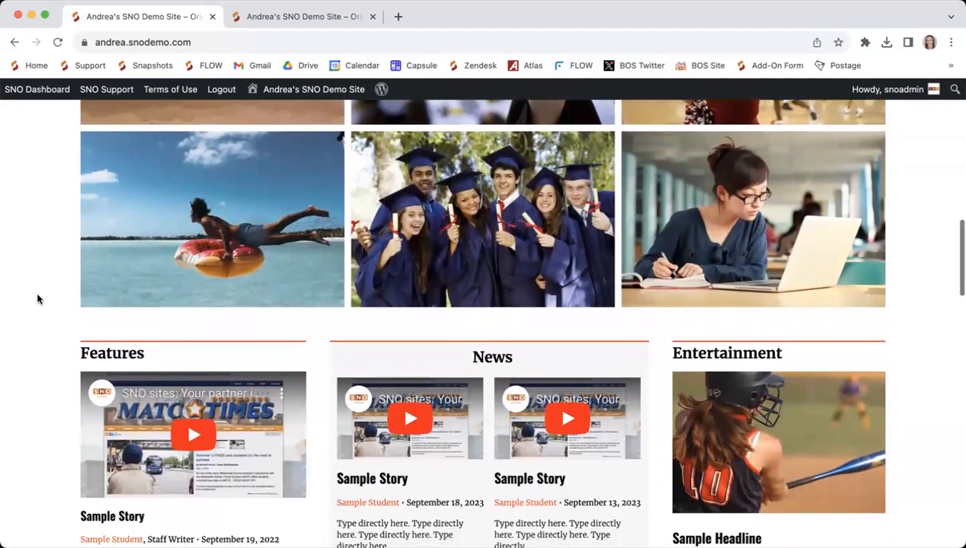
scroll(37, 299, "down", 1)
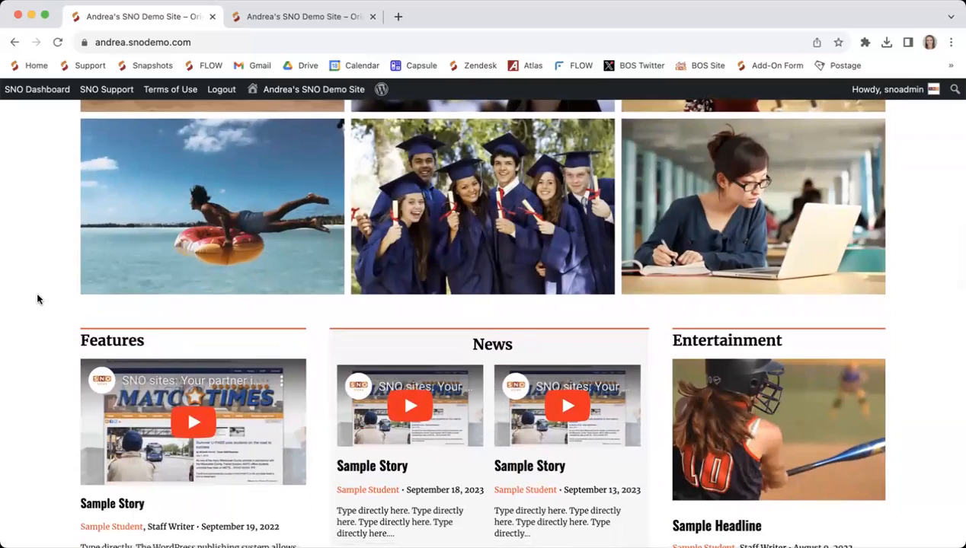
scroll(38, 298, "down", 5)
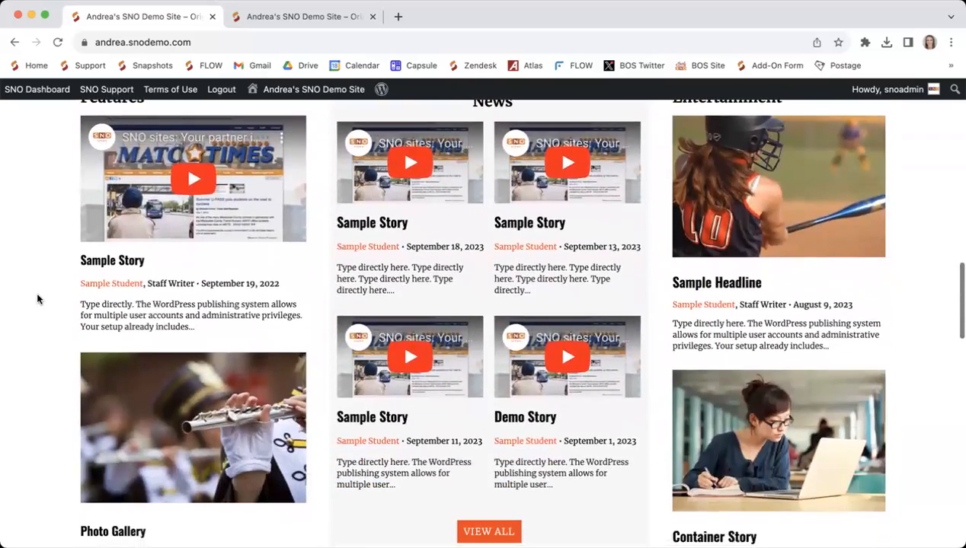
scroll(37, 298, "down", 10)
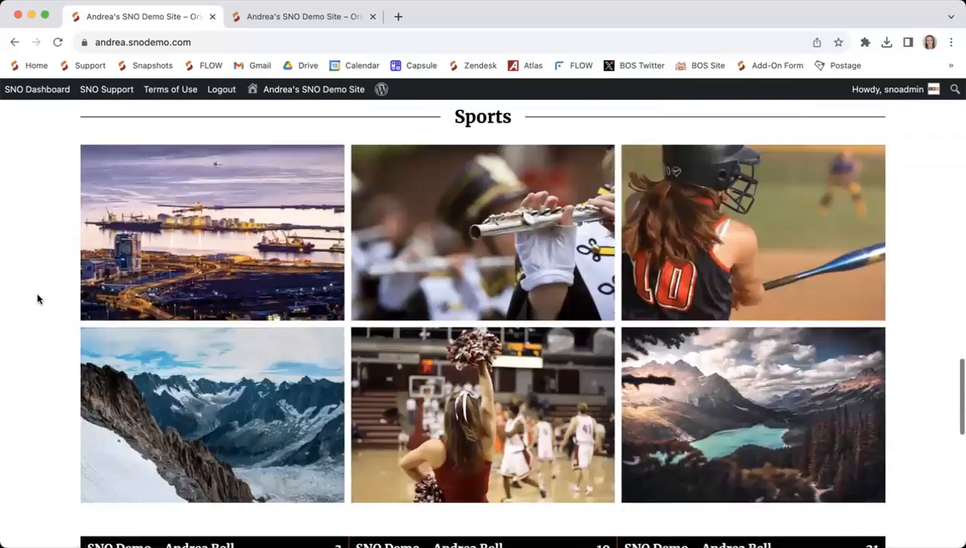
scroll(37, 299, "down", 12)
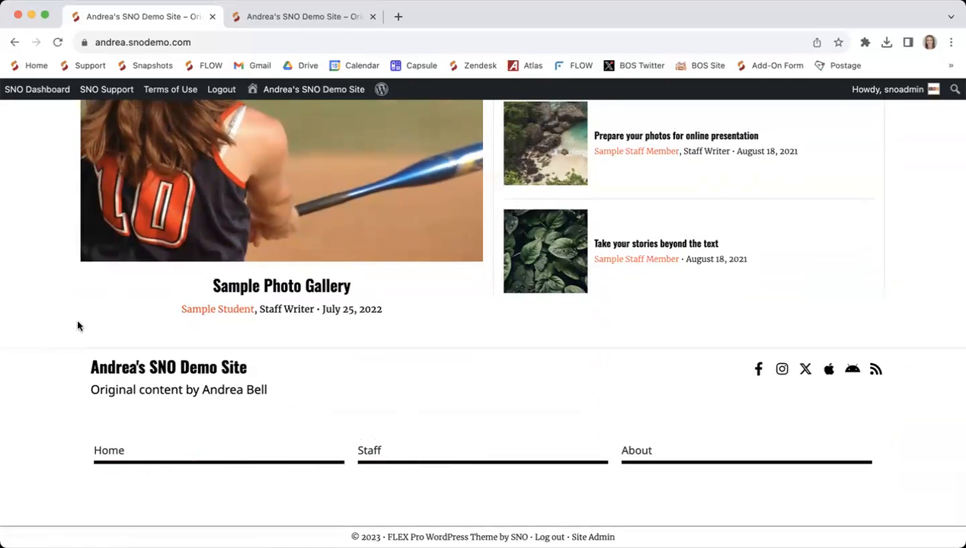
Open the demo site's Design Options from its homepage and look over the list of design sections
scroll(78, 325, "up", 20)
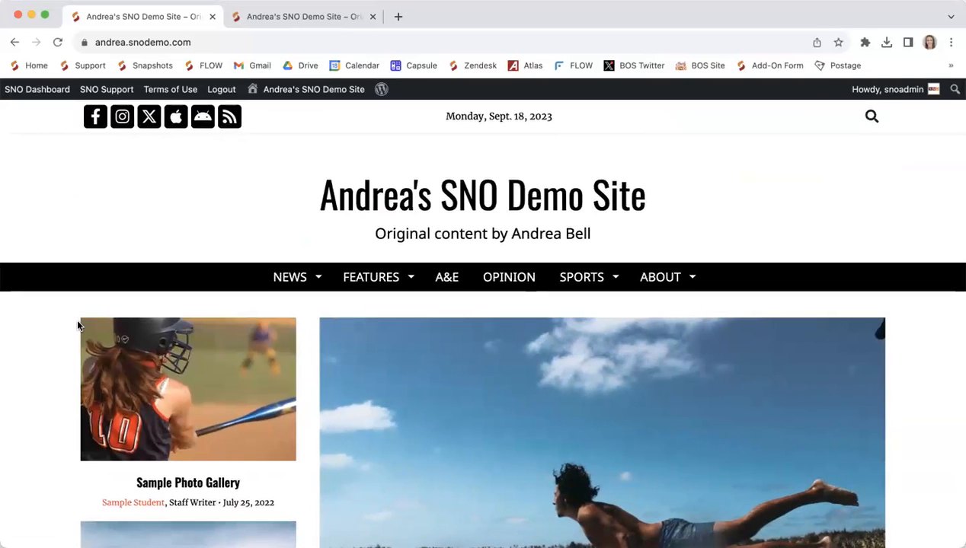
mouse_move(37, 91)
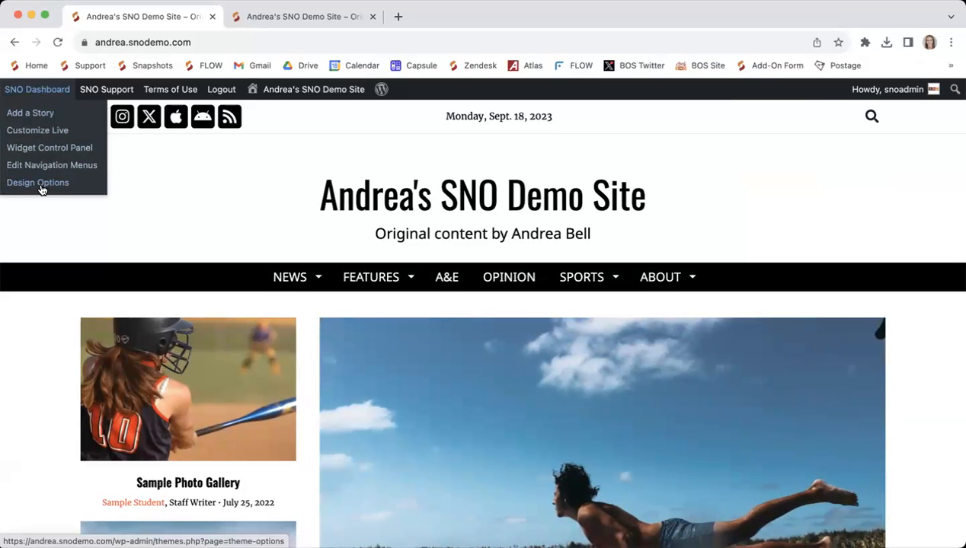
left_click(38, 183)
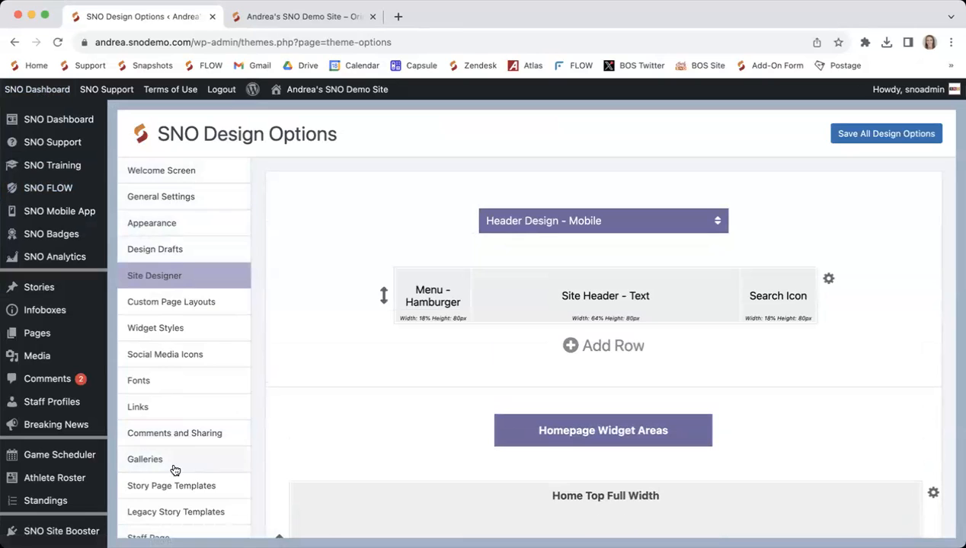
scroll(173, 404, "down", 3)
scroll(174, 405, "up", 3)
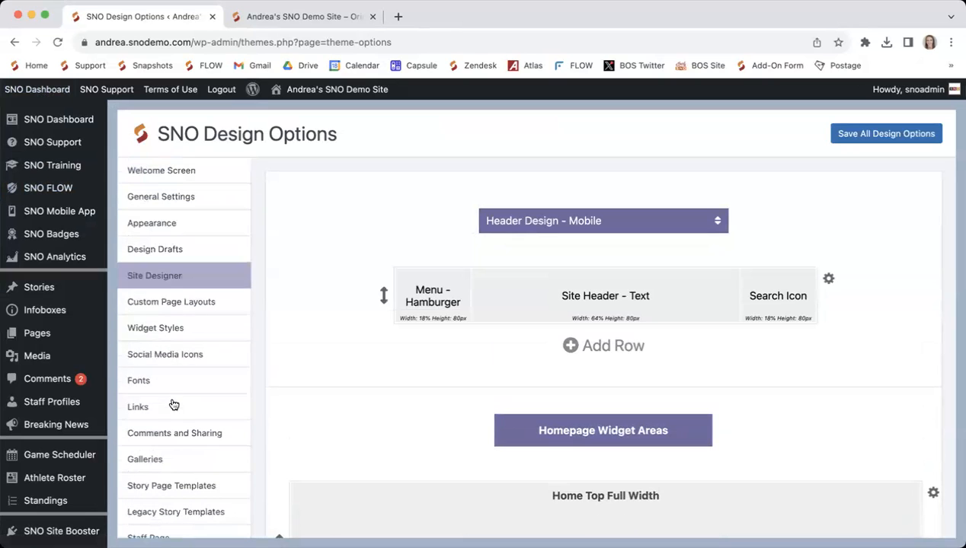
View the Custom Page Layouts, Widget Styles and Appearance sections, ending back in the Site Designer
left_click(177, 308)
left_click(177, 329)
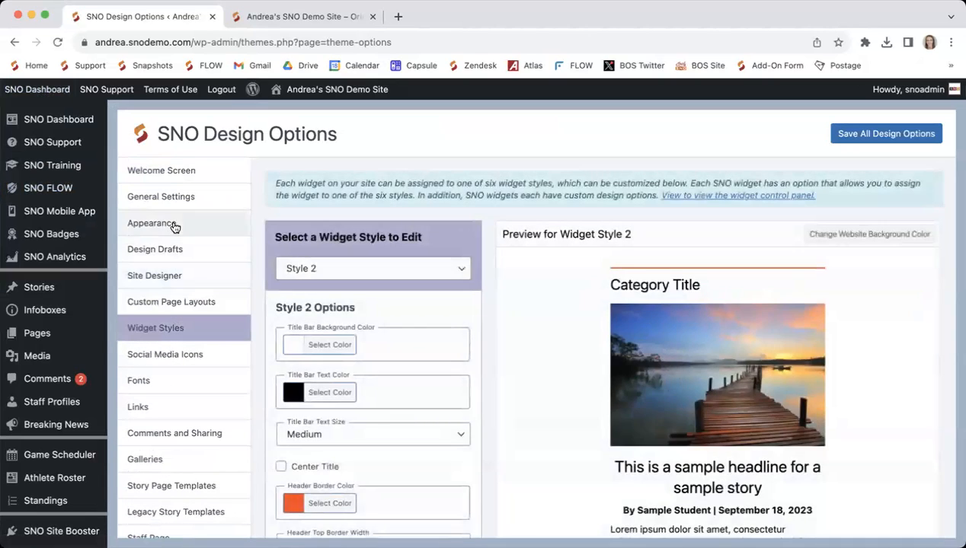
left_click(174, 225)
left_click(166, 276)
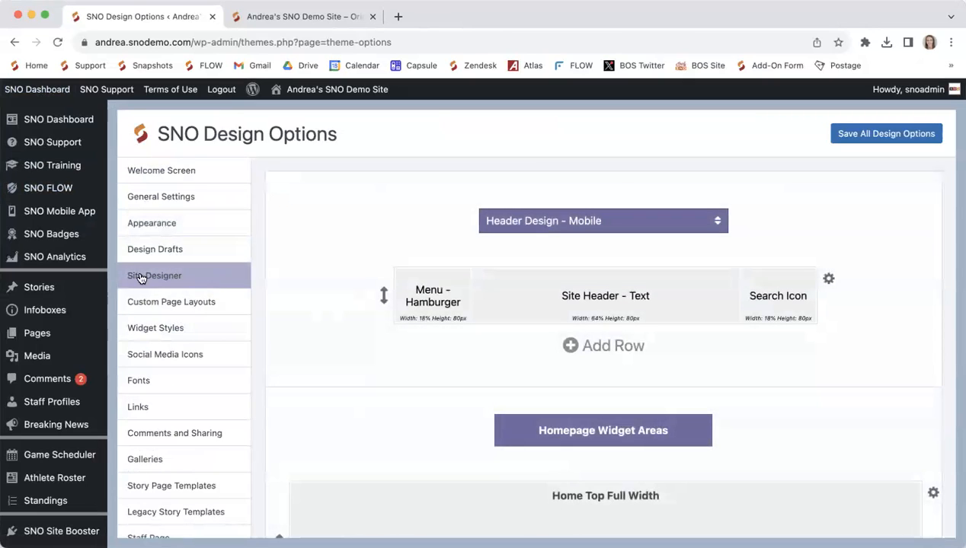
Switch the Site Designer to Header Design - Desktop and skim the layout down to the footer design and back
left_click(517, 224)
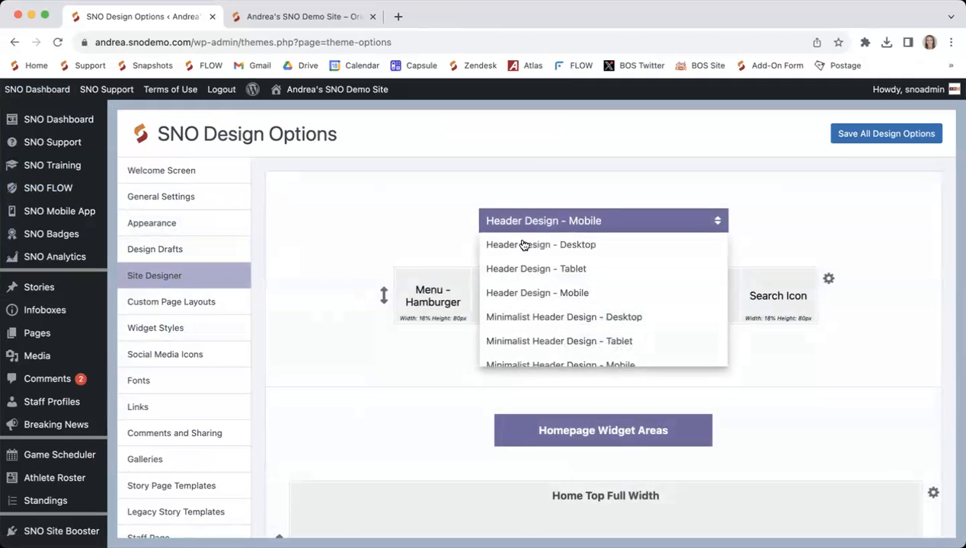
left_click(520, 244)
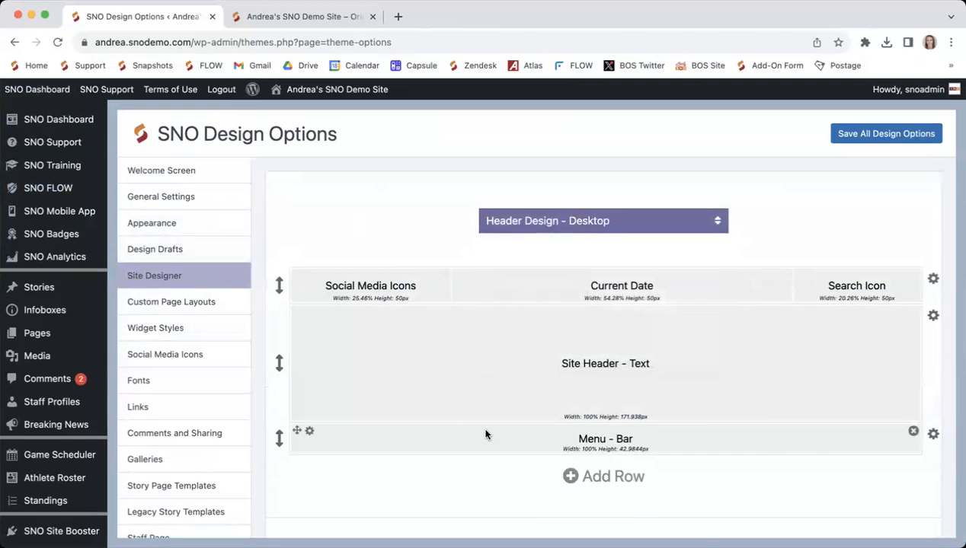
scroll(485, 434, "down", 1)
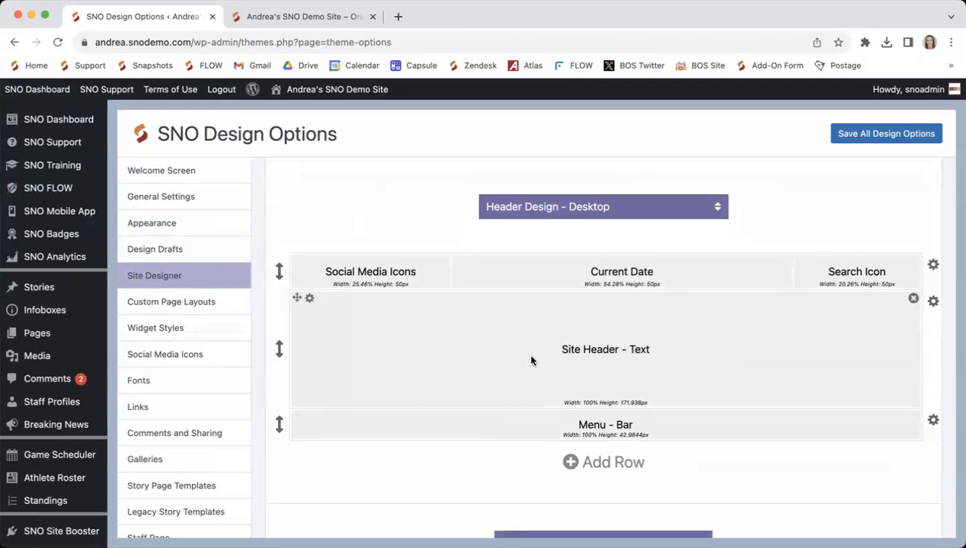
scroll(662, 325, "down", 5)
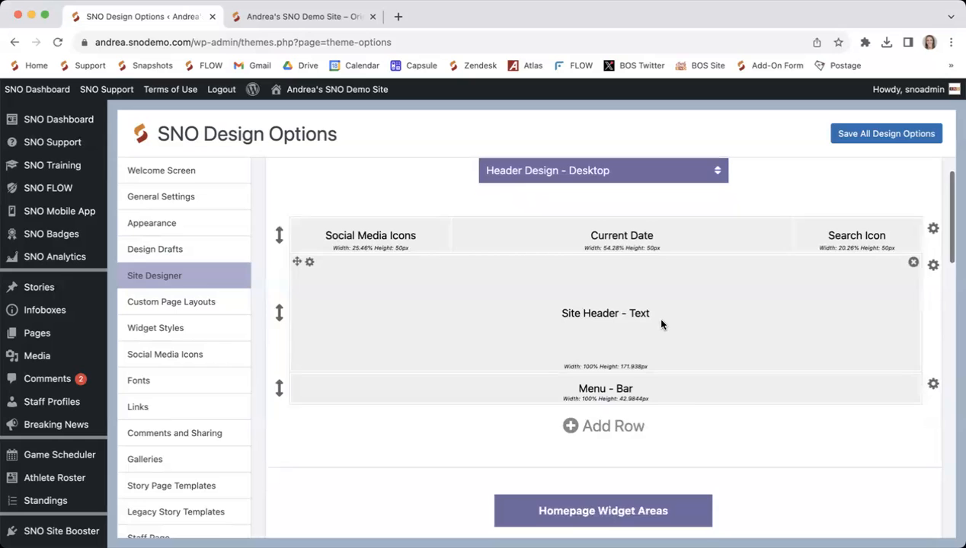
scroll(661, 325, "down", 10)
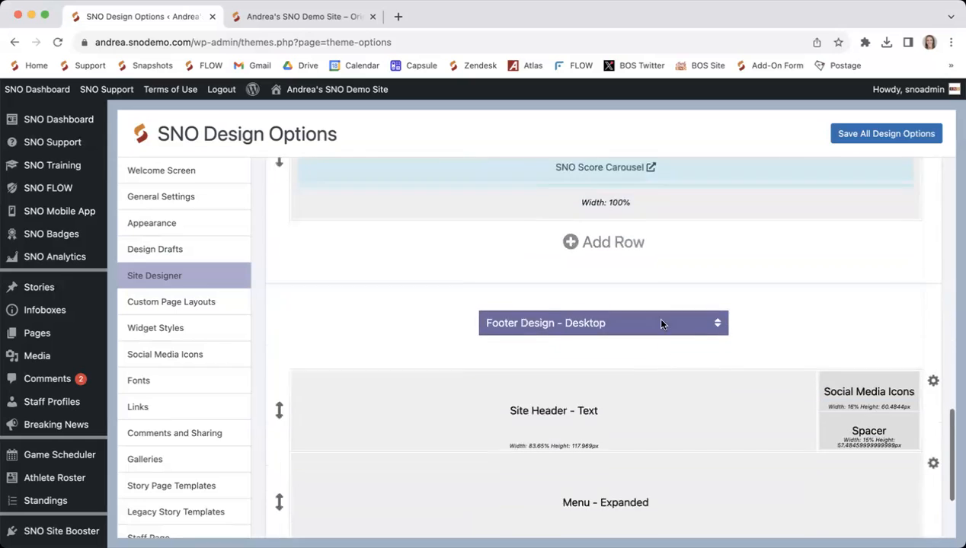
scroll(662, 325, "up", 15)
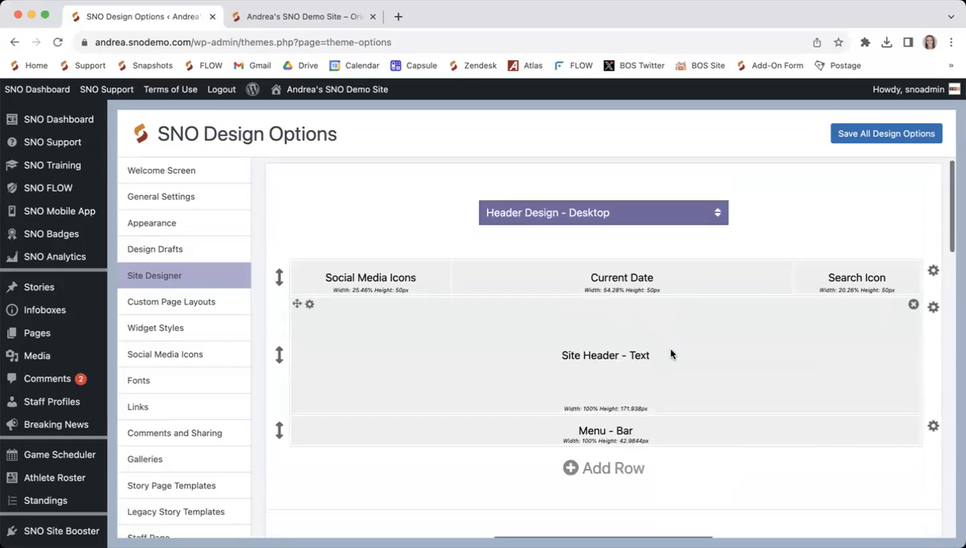
Examine the Homepage Widget Areas row by row, from Home Top Full Width down to Footer Design - Desktop
scroll(690, 311, "down", 6)
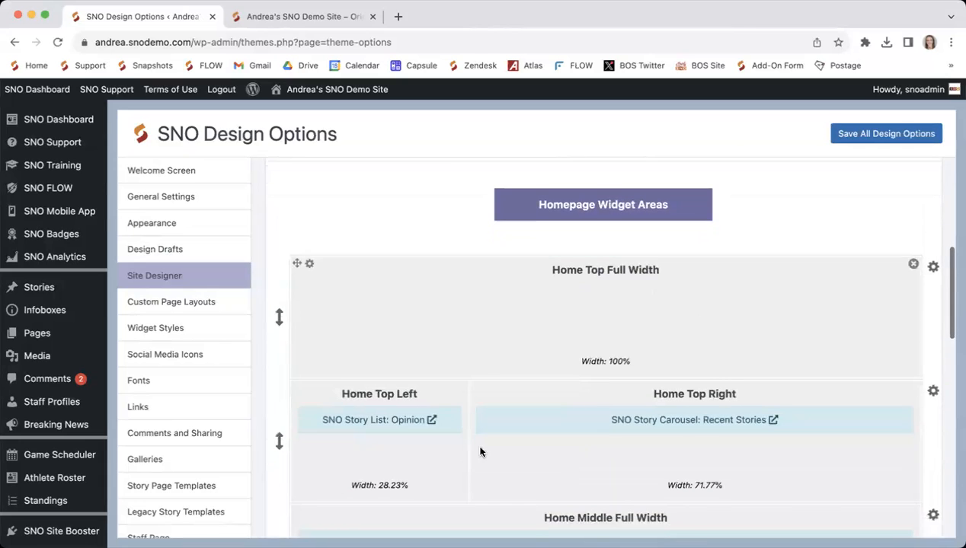
scroll(503, 452, "down", 4)
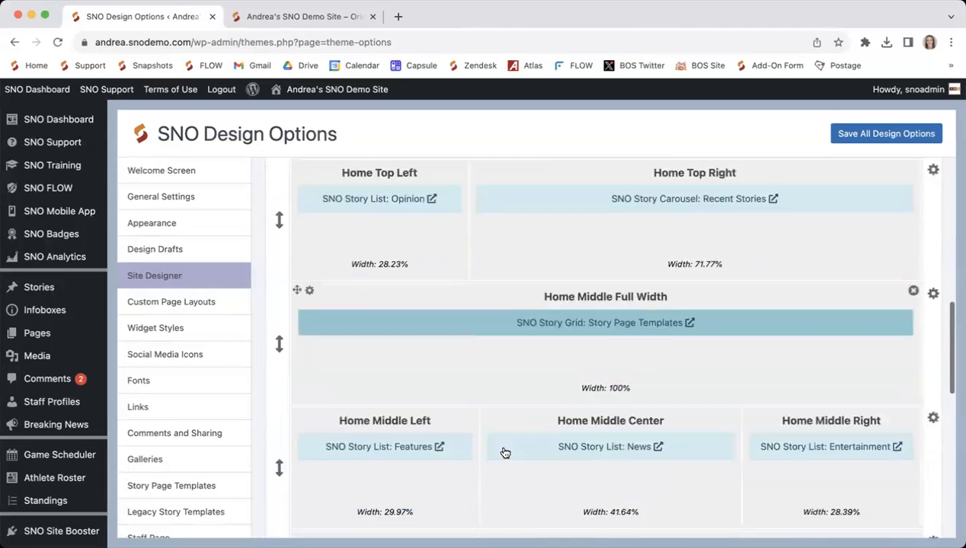
scroll(503, 450, "down", 5)
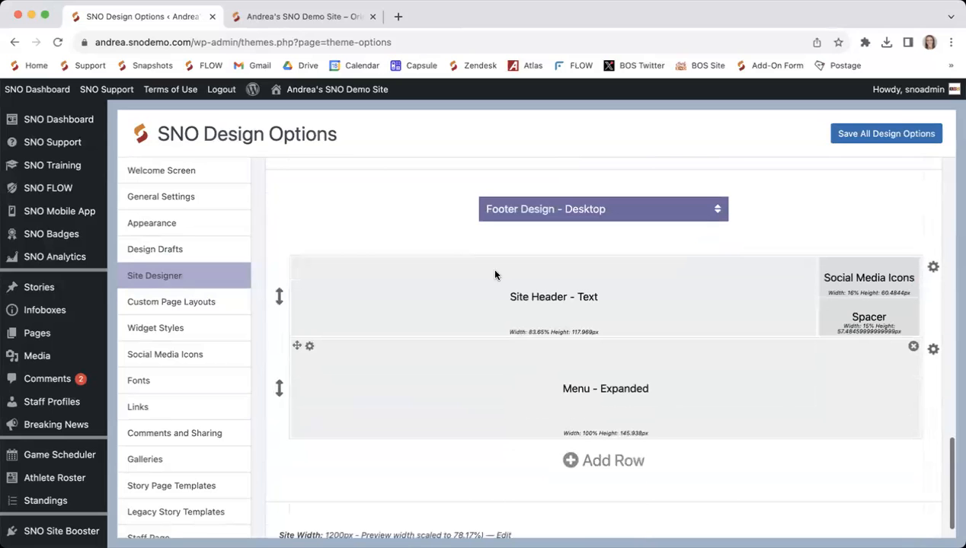
scroll(457, 434, "up", 15)
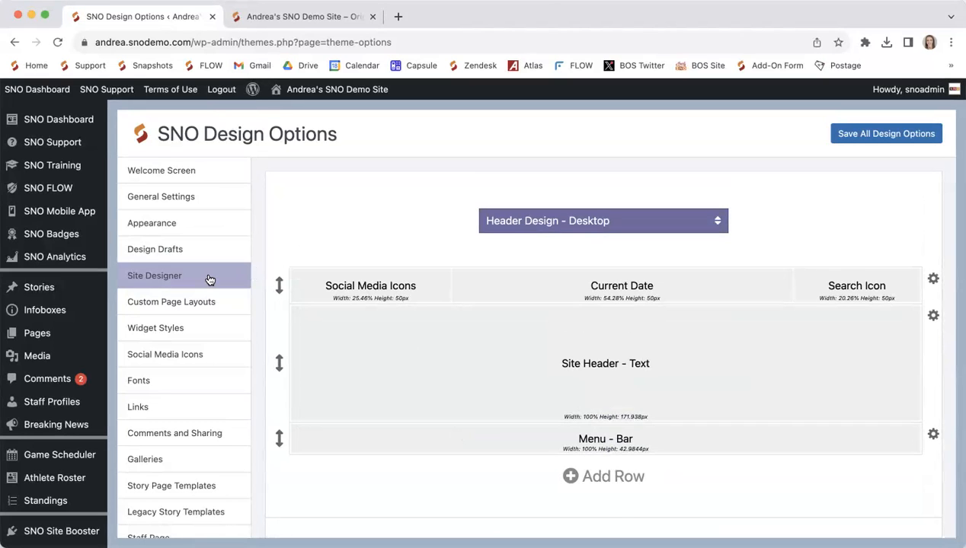
left_click(305, 16)
left_click(167, 12)
left_click(315, 23)
left_click(161, 16)
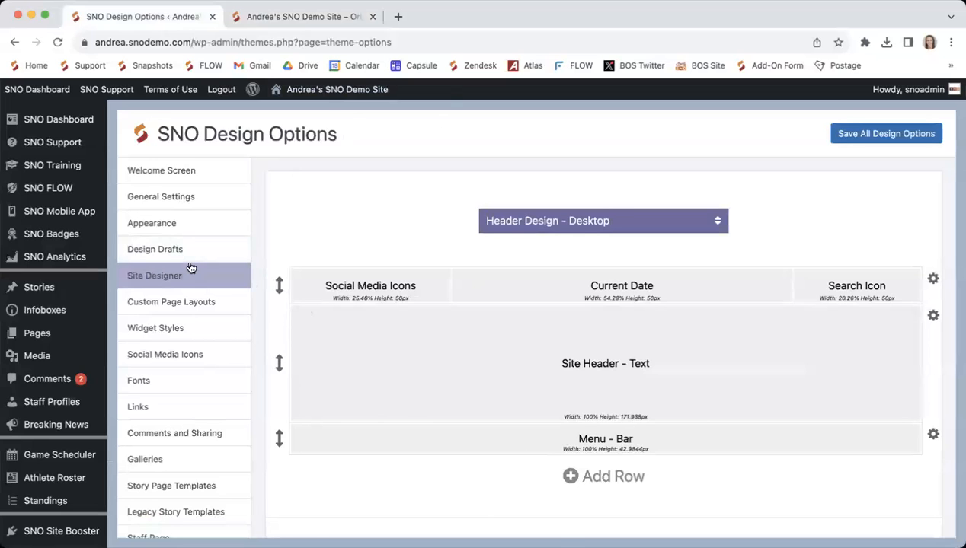
left_click(293, 16)
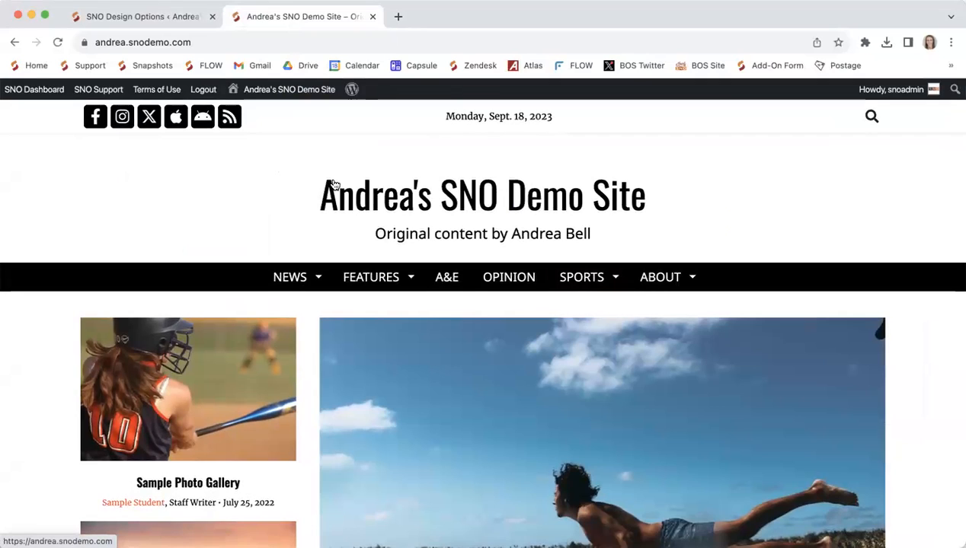
left_click(173, 24)
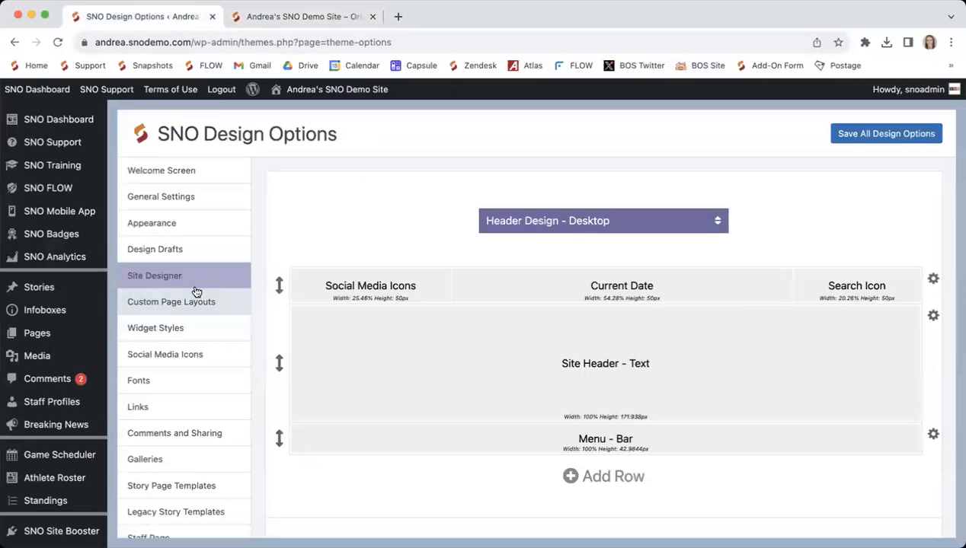
Review the desktop header and footer designs around the Homepage Widget Areas, finishing at the header's content blocks
scroll(665, 284, "down", 1)
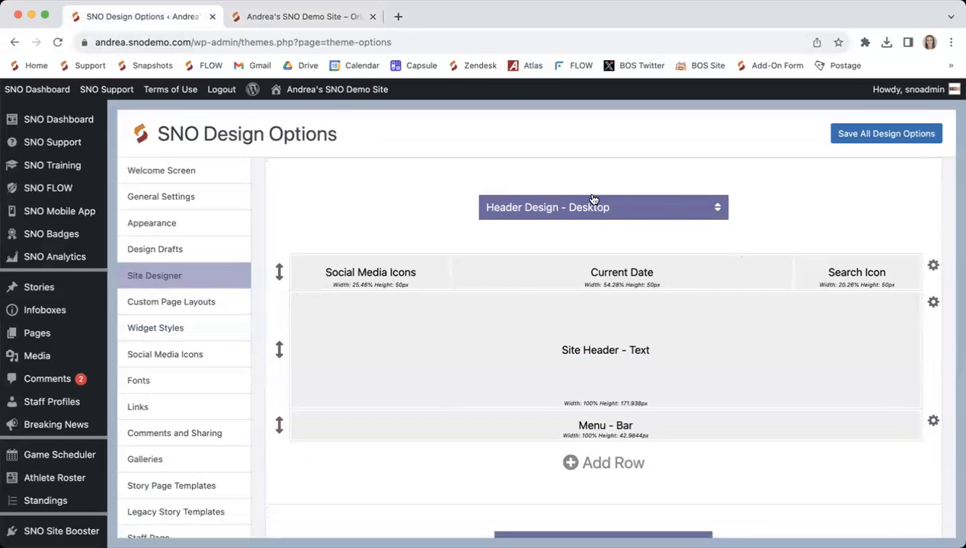
scroll(572, 259, "down", 10)
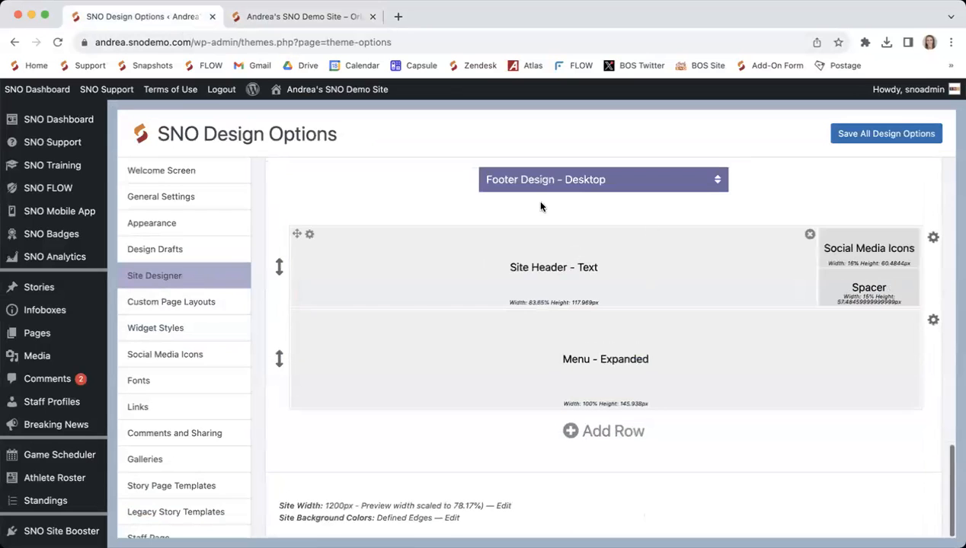
scroll(600, 378, "up", 10)
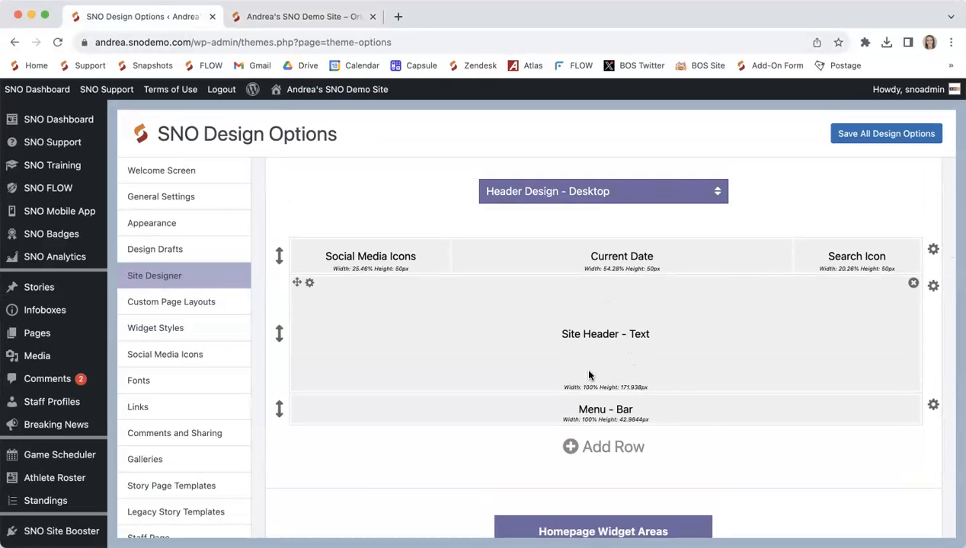
scroll(589, 375, "down", 10)
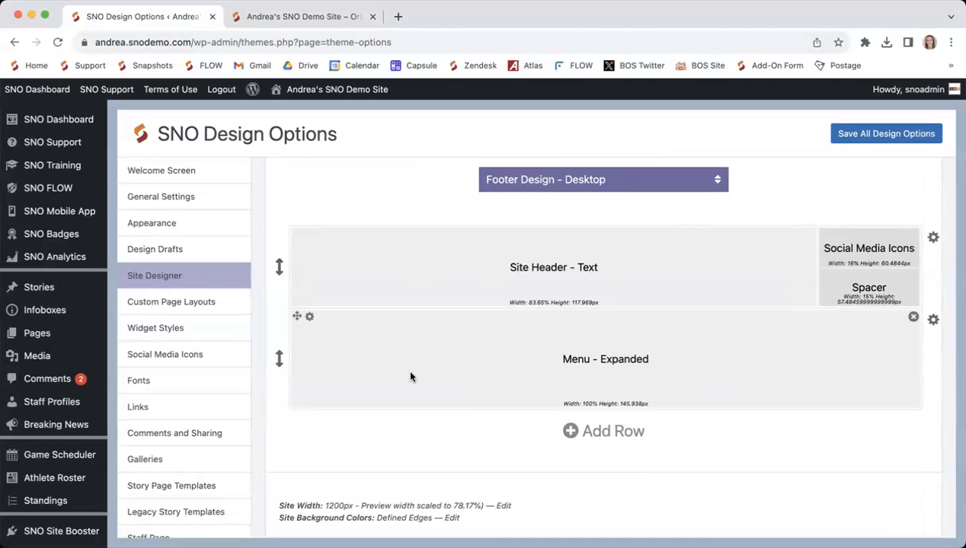
scroll(403, 252, "up", 10)
scroll(403, 252, "up", 1)
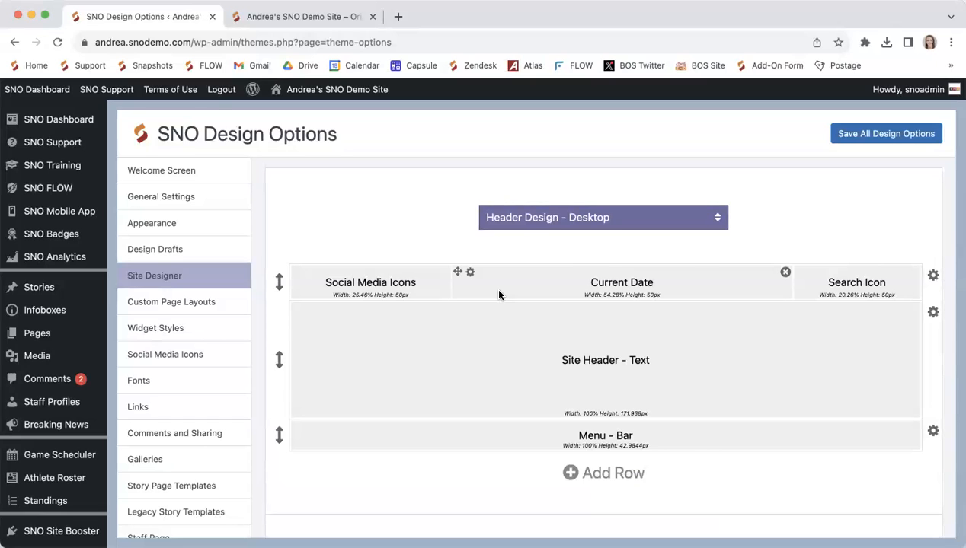
scroll(571, 333, "down", 1)
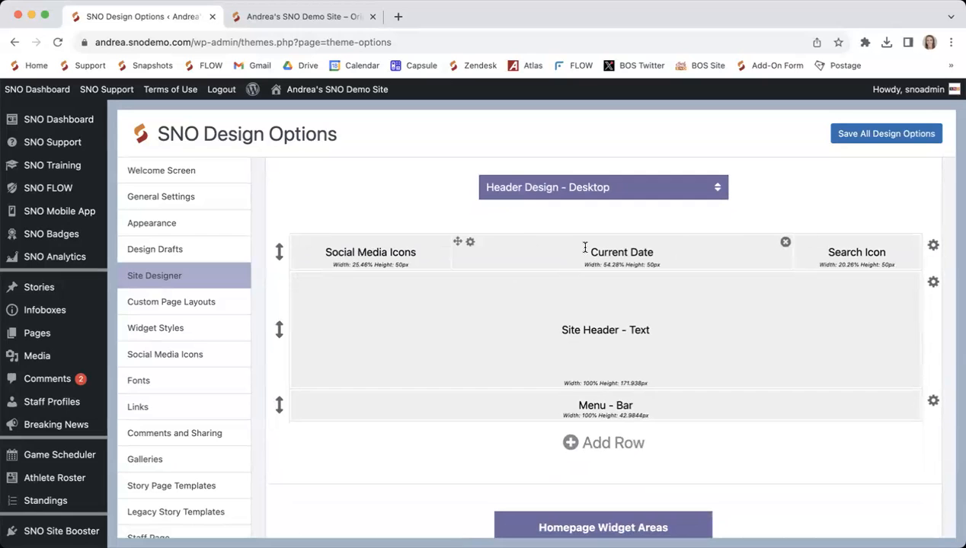
Match the desktop header's Current Date, Site Header - Text, Menu - Bar and Social Media Icons blocks with the live homepage
left_click(279, 16)
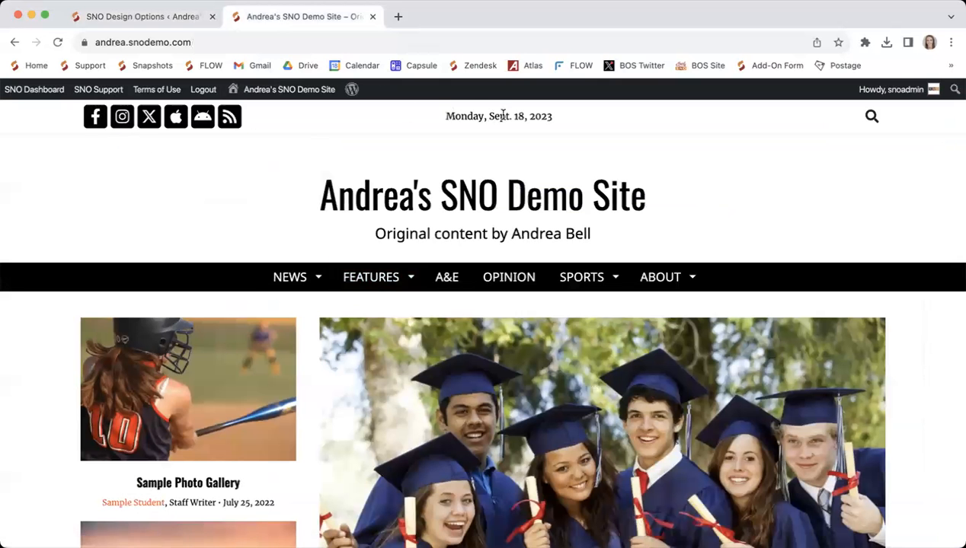
left_click(189, 17)
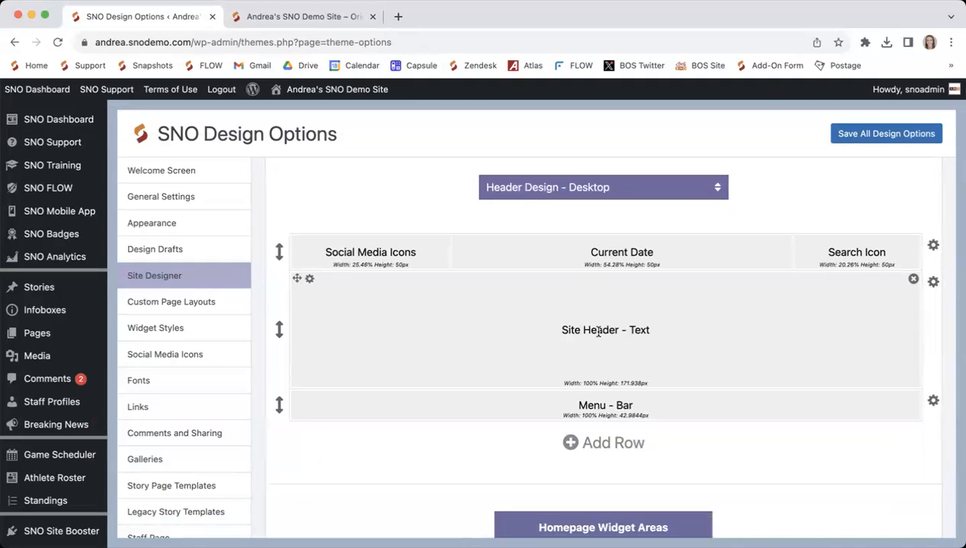
left_click(334, 15)
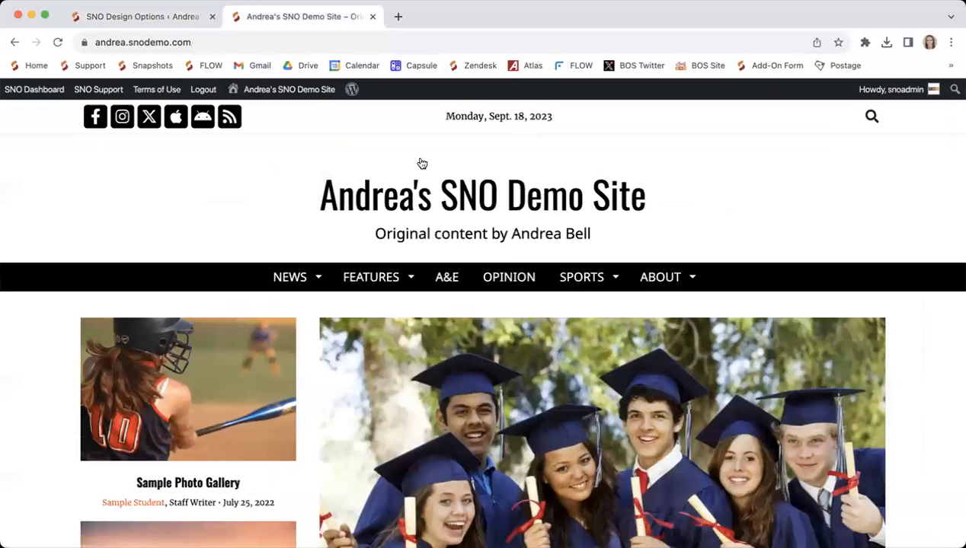
left_click(196, 13)
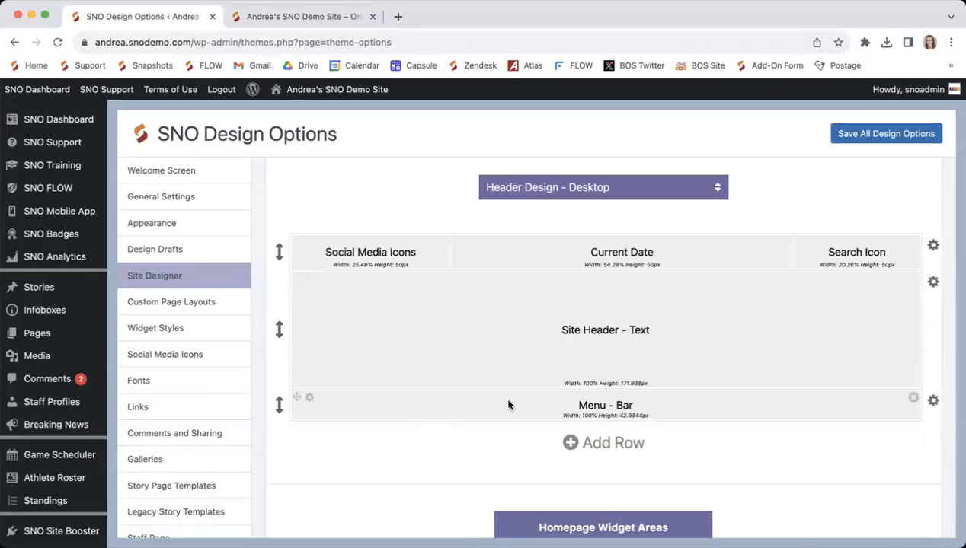
left_click(324, 15)
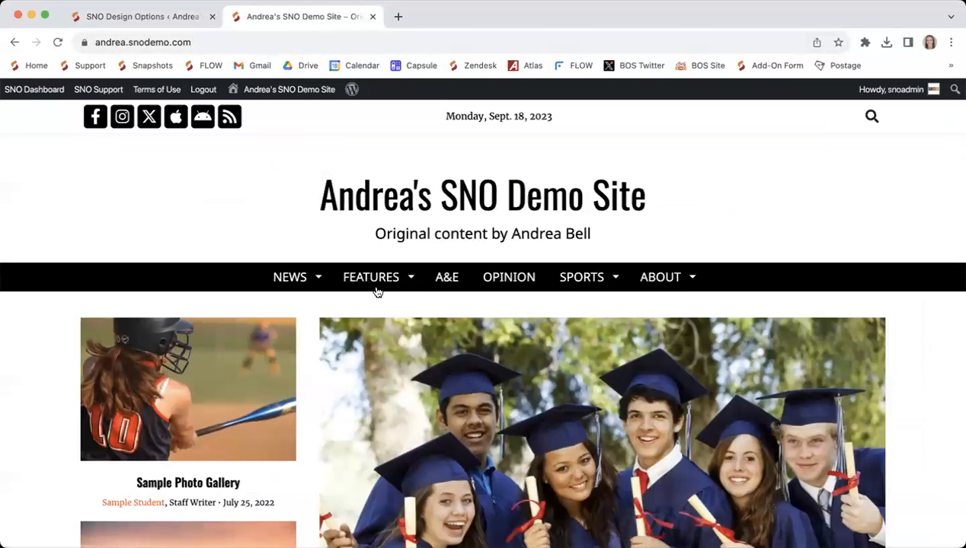
left_click(156, 16)
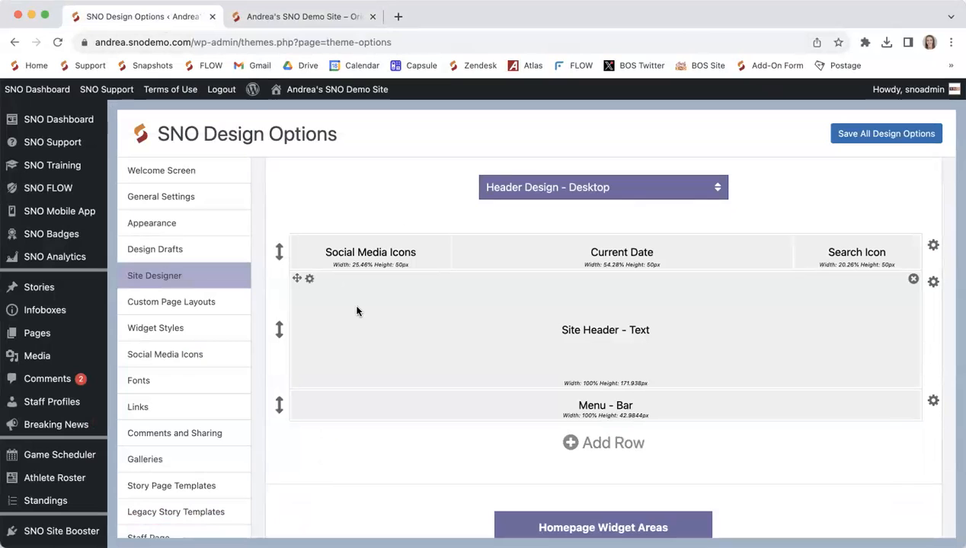
left_click(311, 24)
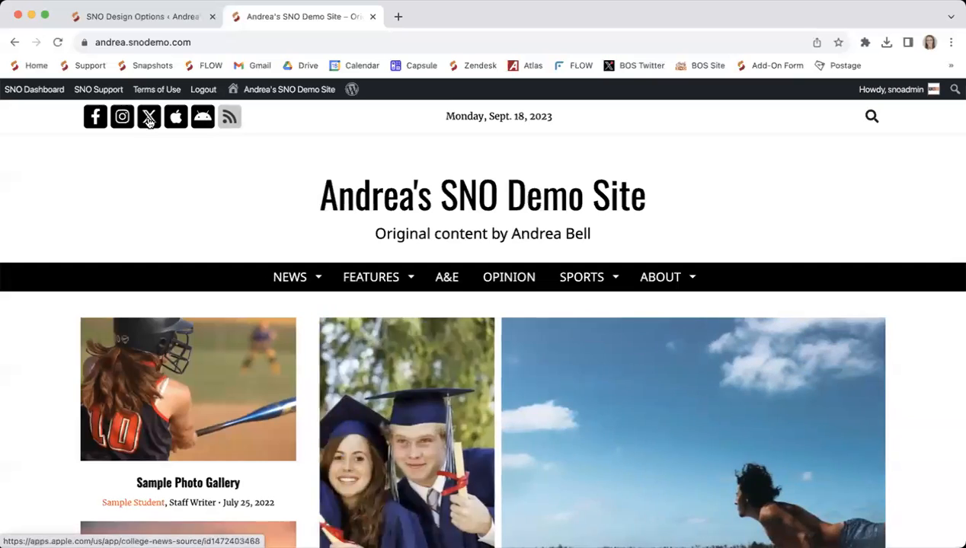
left_click(148, 21)
Examine the Social Media Icons block's display style, color, alignment and margin settings in the desktop header, comparing them with the live homepage
mouse_move(402, 267)
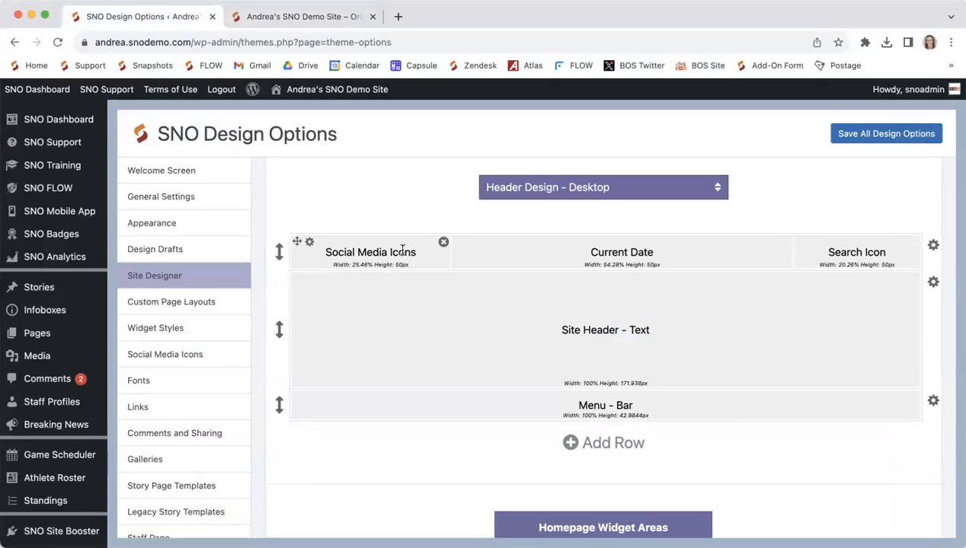
left_click(310, 243)
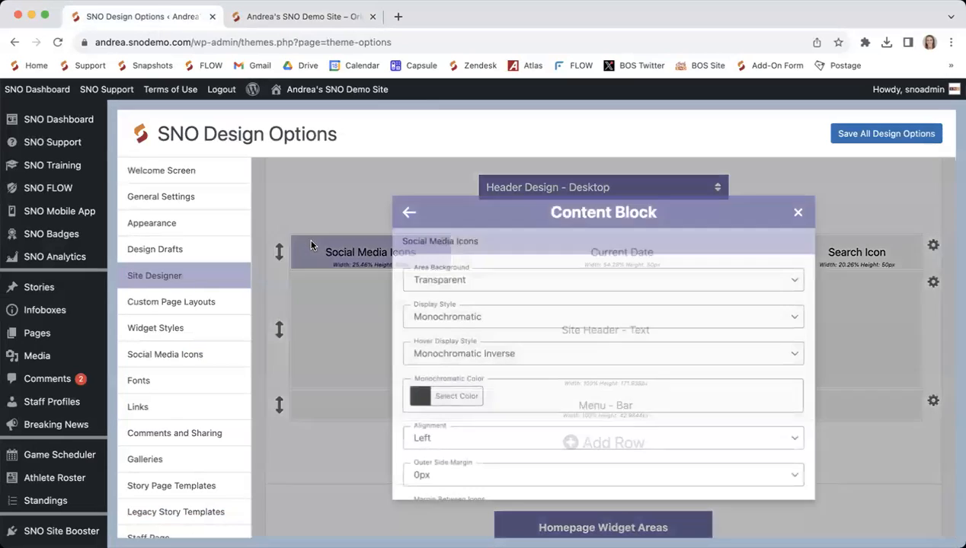
scroll(588, 371, "down", 5)
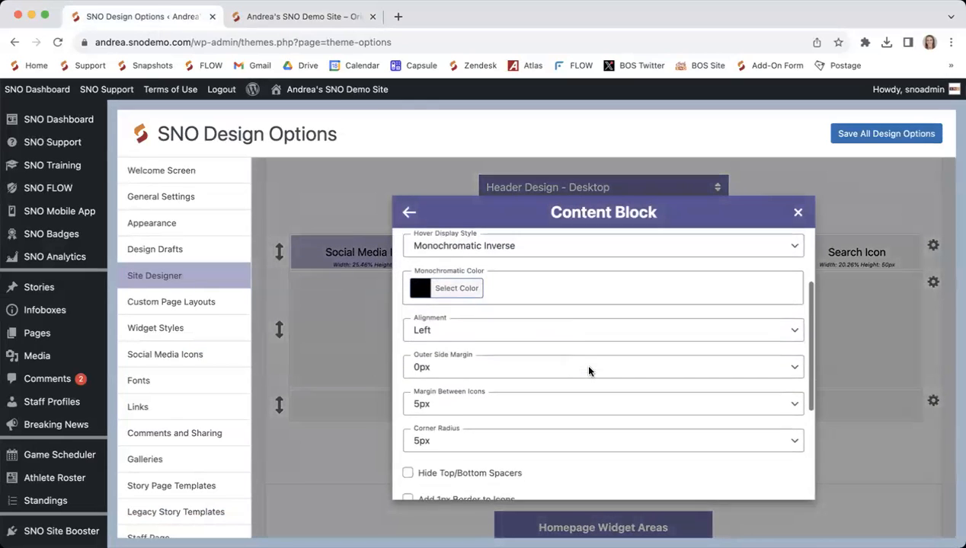
scroll(588, 371, "up", 5)
scroll(589, 371, "down", 2)
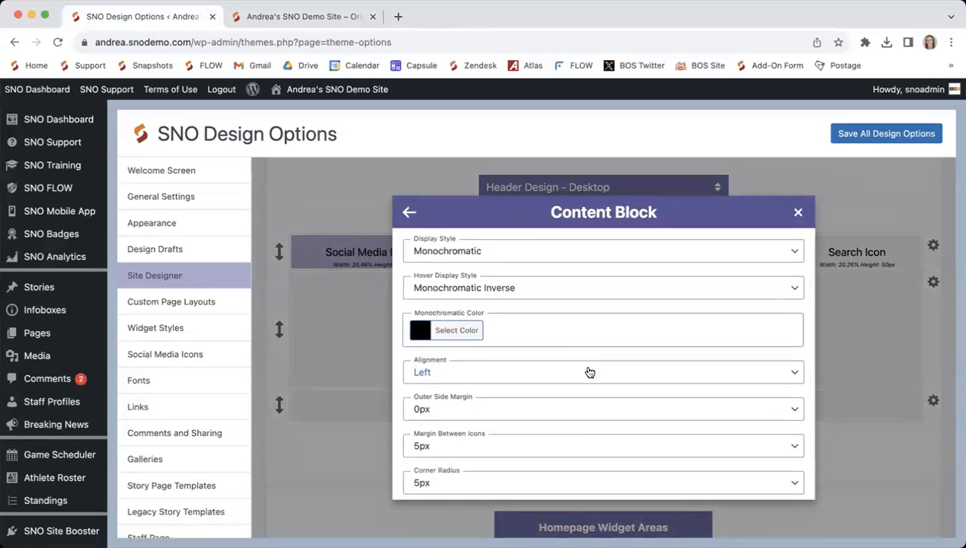
scroll(579, 418, "up", 2)
scroll(571, 442, "down", 2)
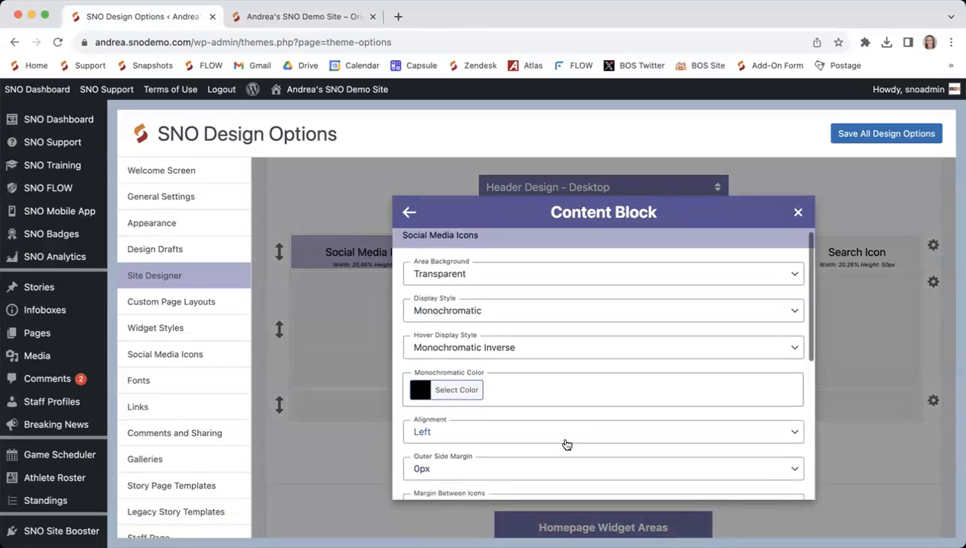
scroll(567, 445, "up", 2)
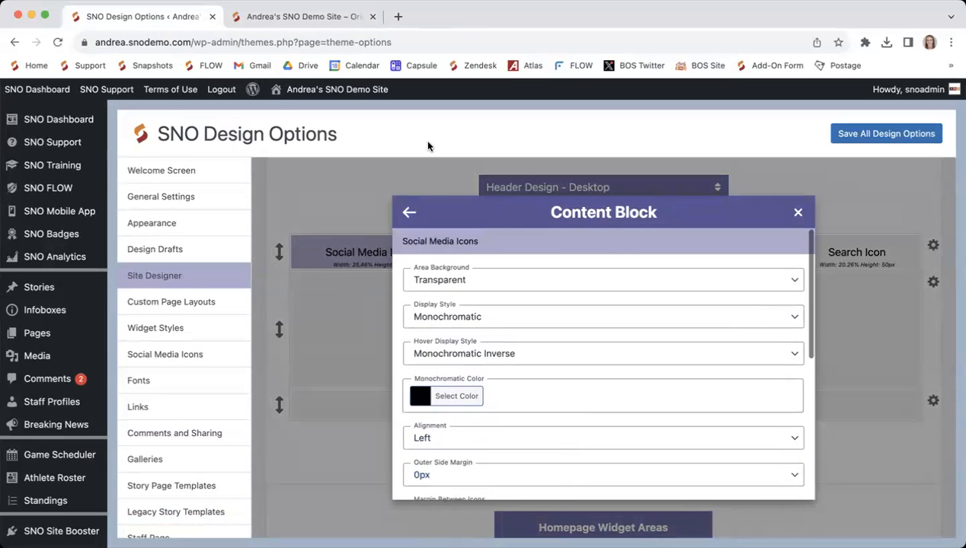
left_click(333, 17)
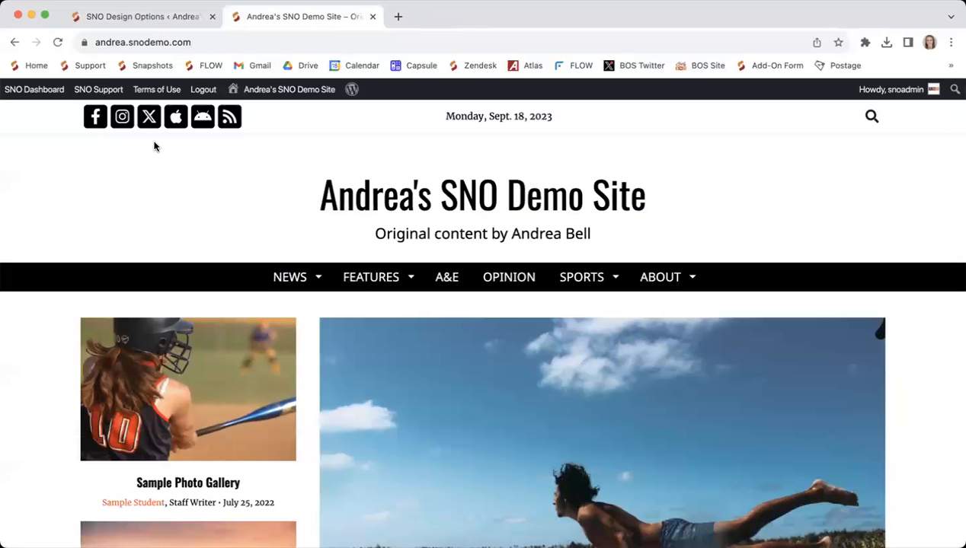
left_click(155, 23)
Set the Social Media Icons block's Display Style to Full Color
left_click(480, 317)
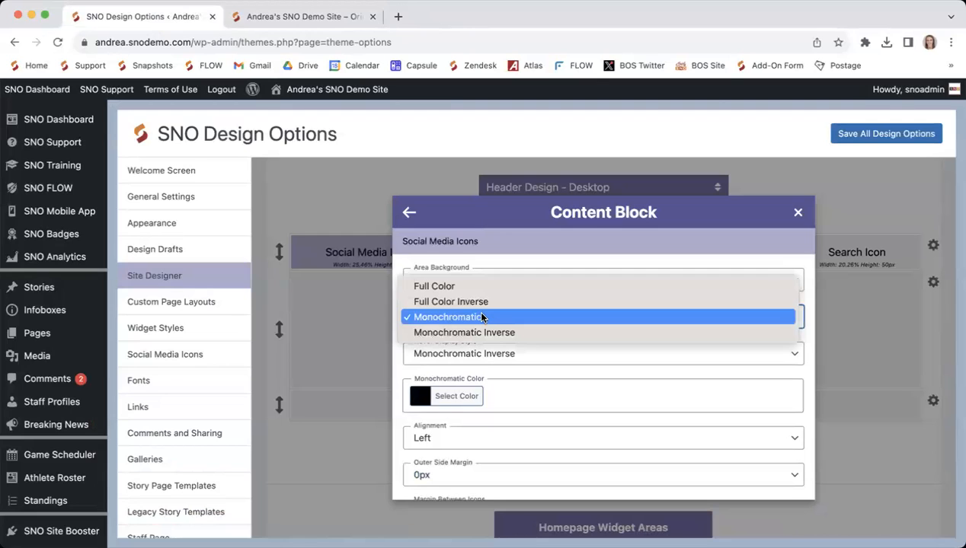
left_click(474, 288)
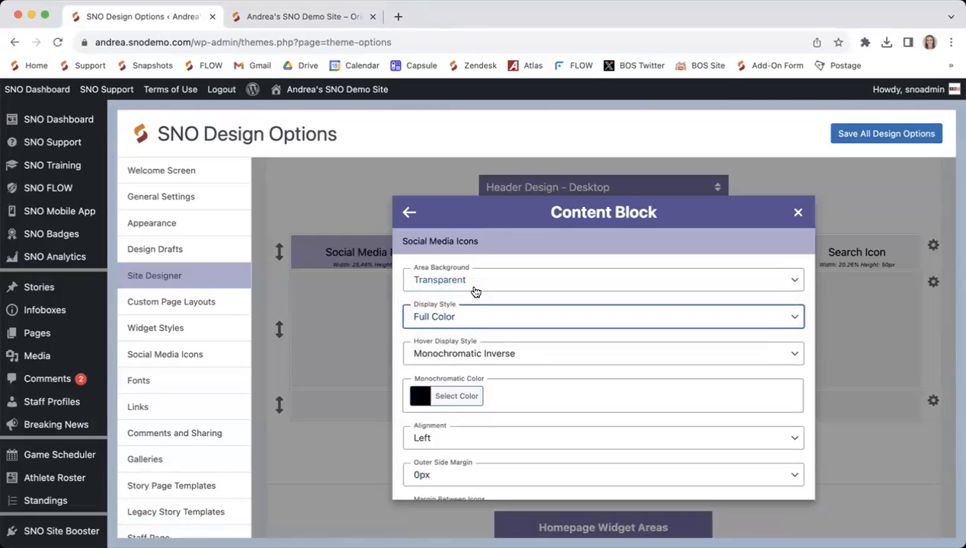
left_click(477, 317)
left_click(454, 345)
left_click(460, 320)
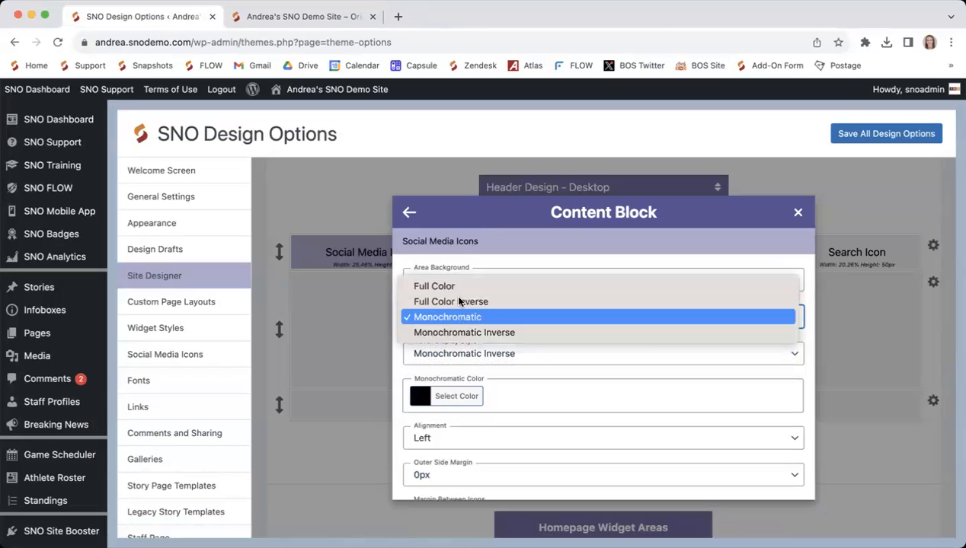
left_click(454, 287)
Set the Corner Radius of the social media icons to 25px
scroll(494, 404, "down", 1)
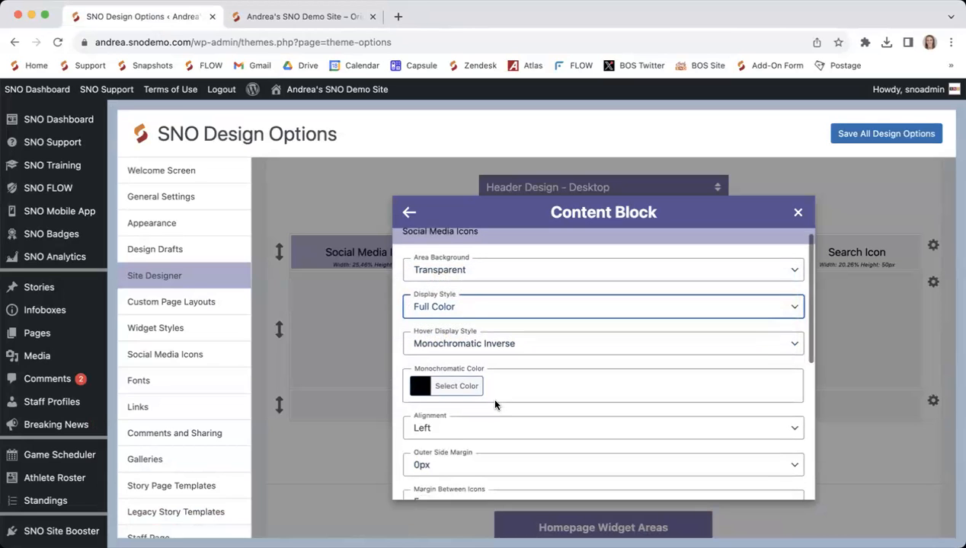
scroll(494, 404, "down", 5)
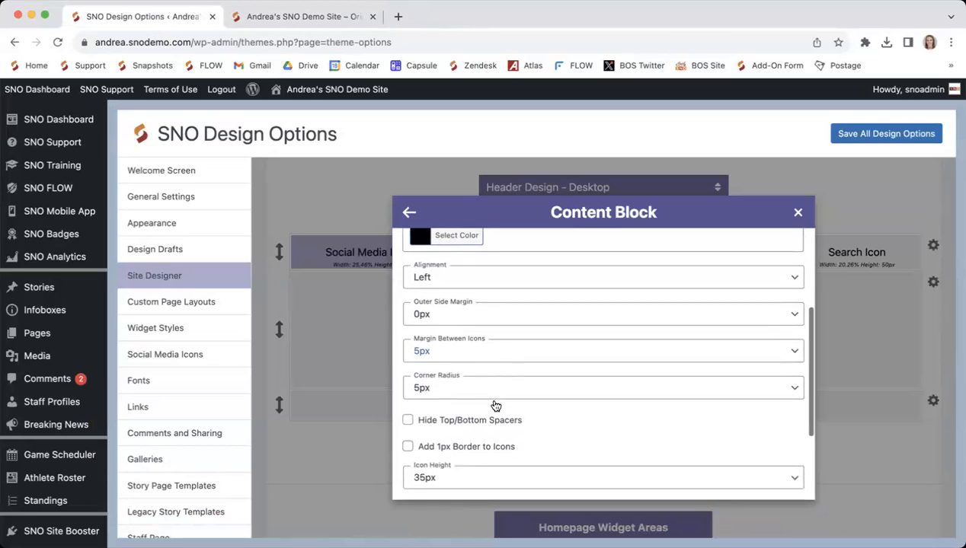
scroll(495, 405, "down", 1)
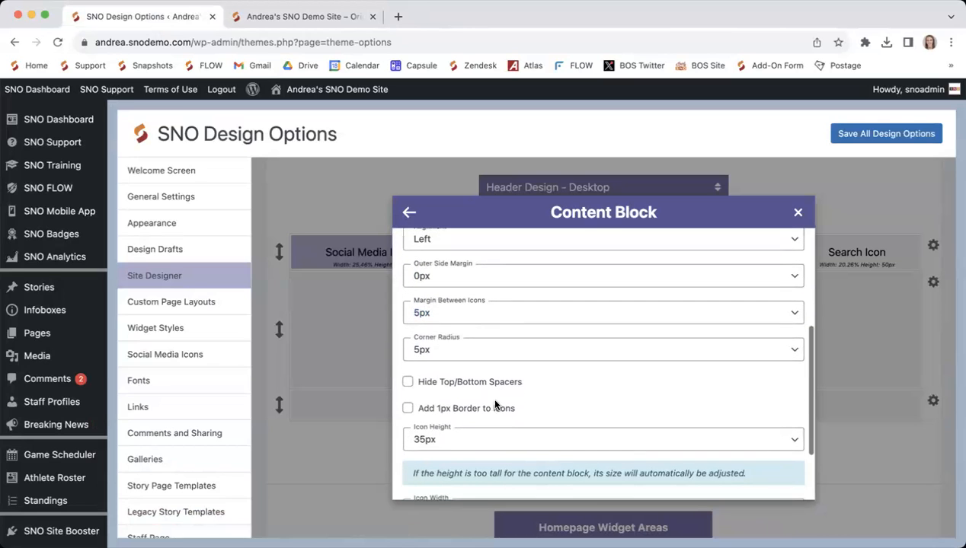
left_click(471, 352)
left_click(464, 535)
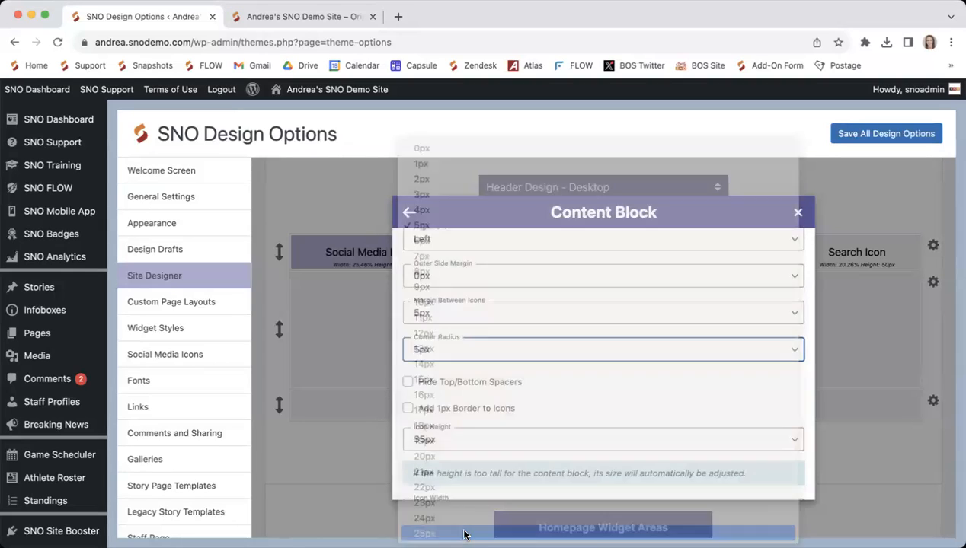
Set both the Icon Height and Icon Width of the social media icons to 40px
scroll(454, 436, "down", 3)
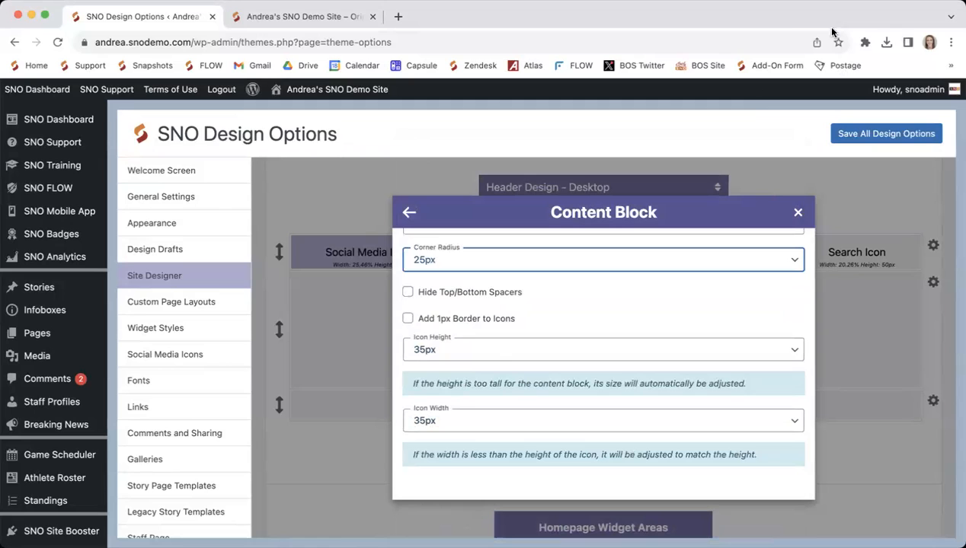
left_click(459, 355)
left_click(433, 424)
left_click(433, 429)
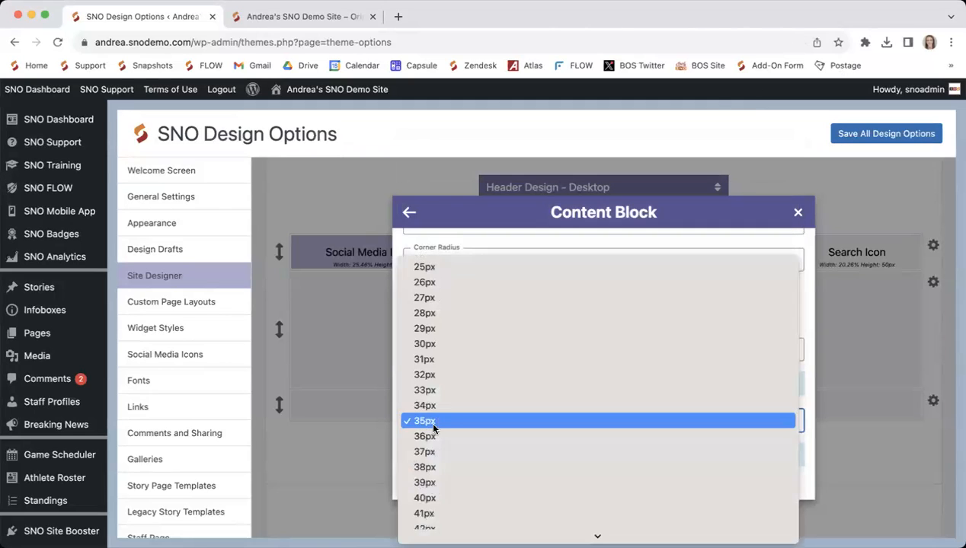
left_click(432, 499)
scroll(492, 353, "up", 3)
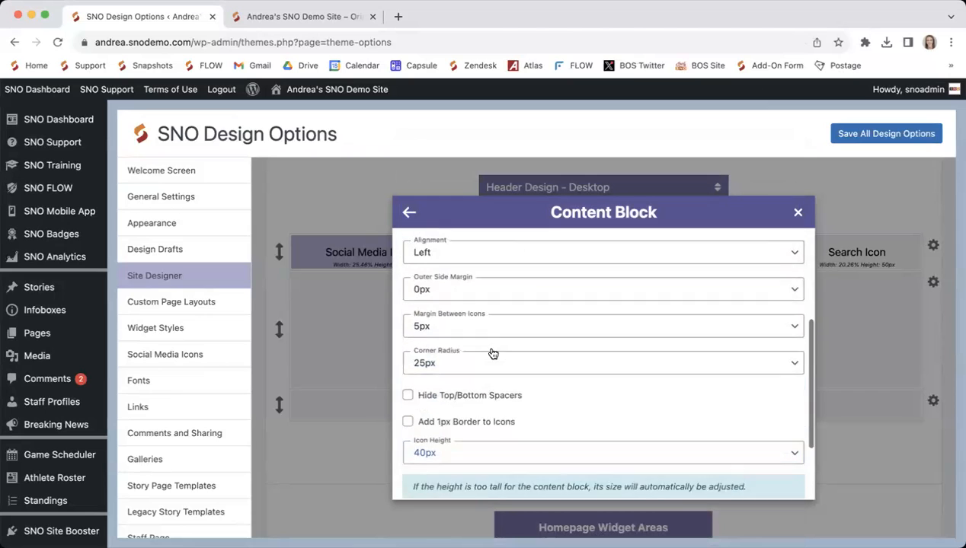
scroll(492, 353, "up", 3)
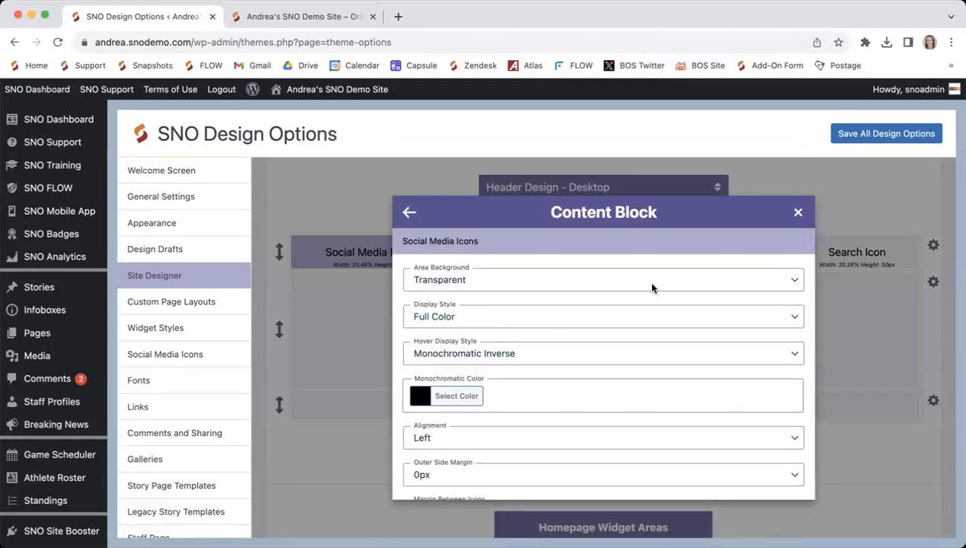
Save all design options with the edited icon settings and reload the live homepage
left_click(797, 215)
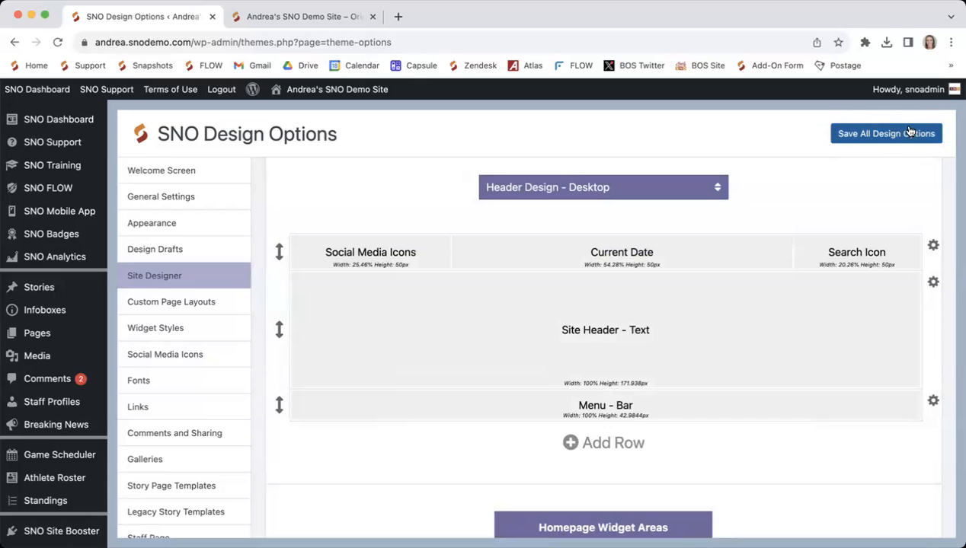
left_click(884, 135)
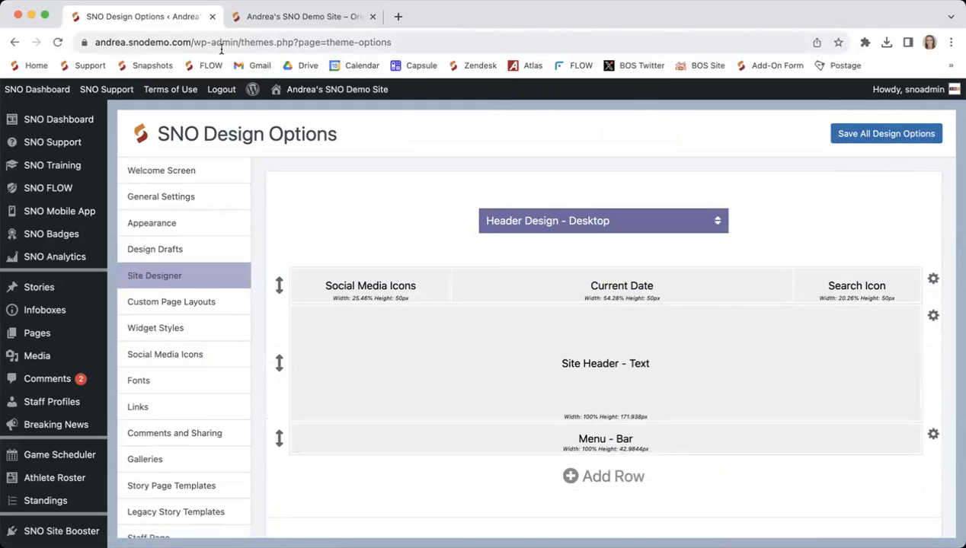
left_click(286, 23)
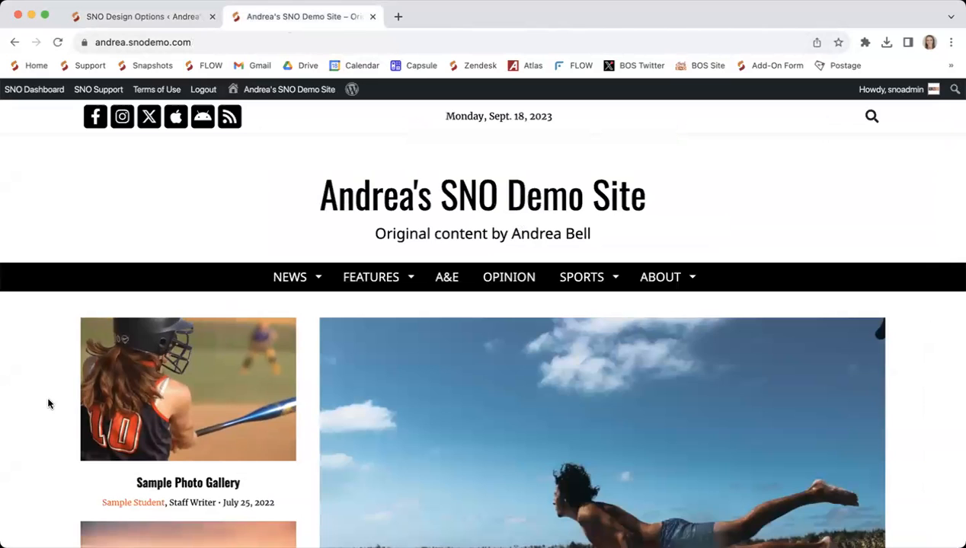
key("super+r")
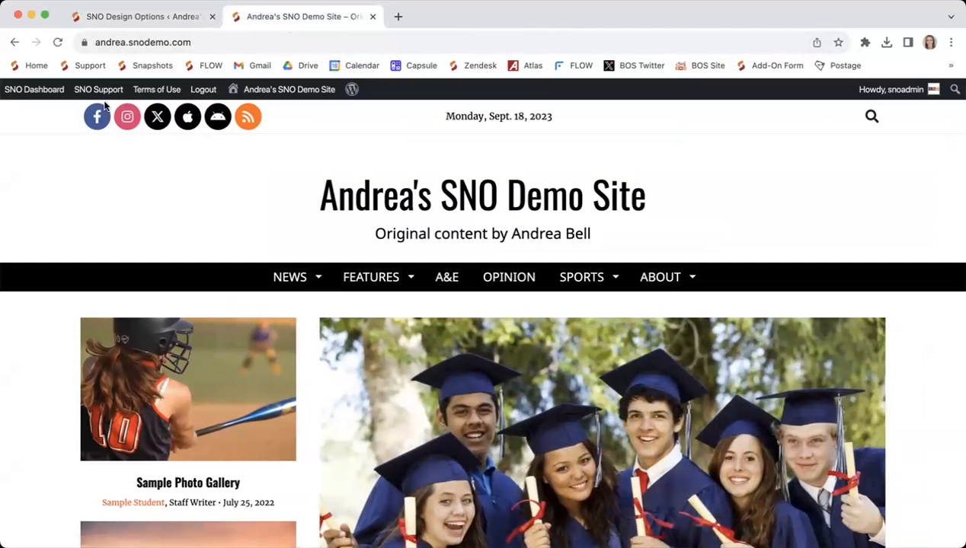
Return to the Site Designer and review the Social Media Icons block's full list of settings, closing them without changes
left_click(153, 18)
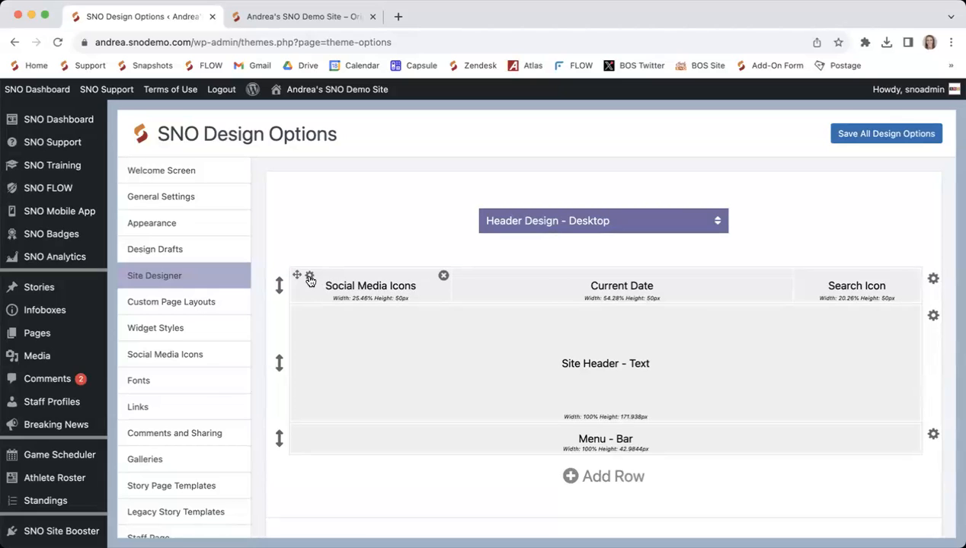
left_click(310, 279)
scroll(405, 303, "down", 5)
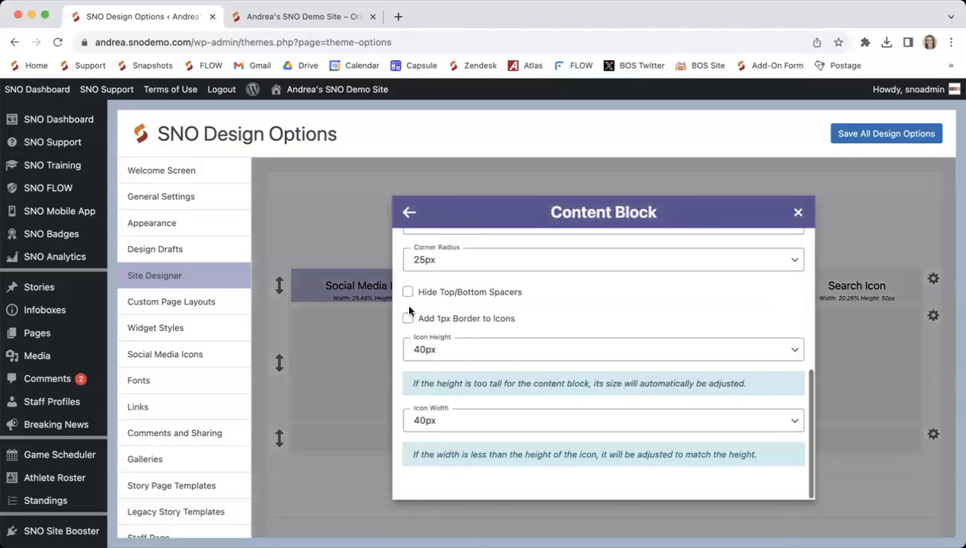
scroll(571, 354, "up", 5)
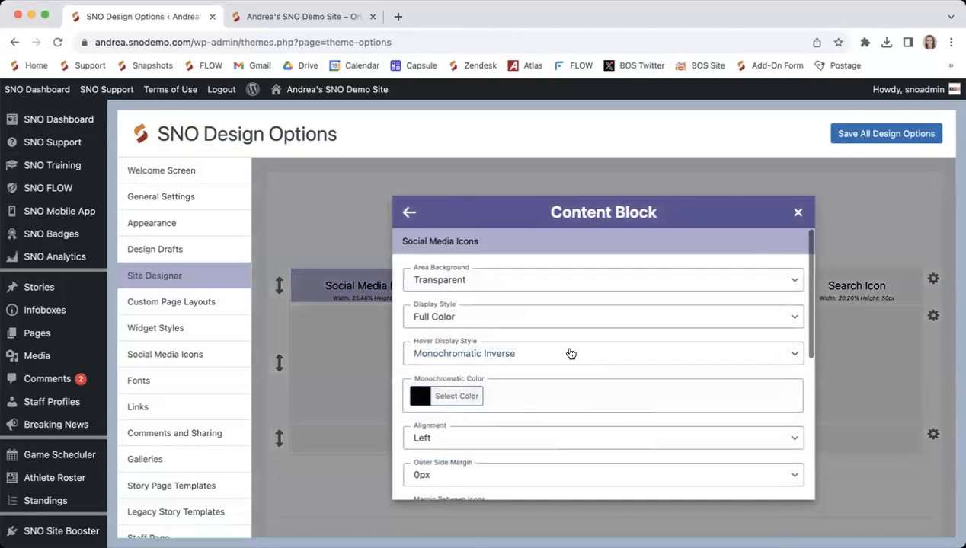
left_click(797, 213)
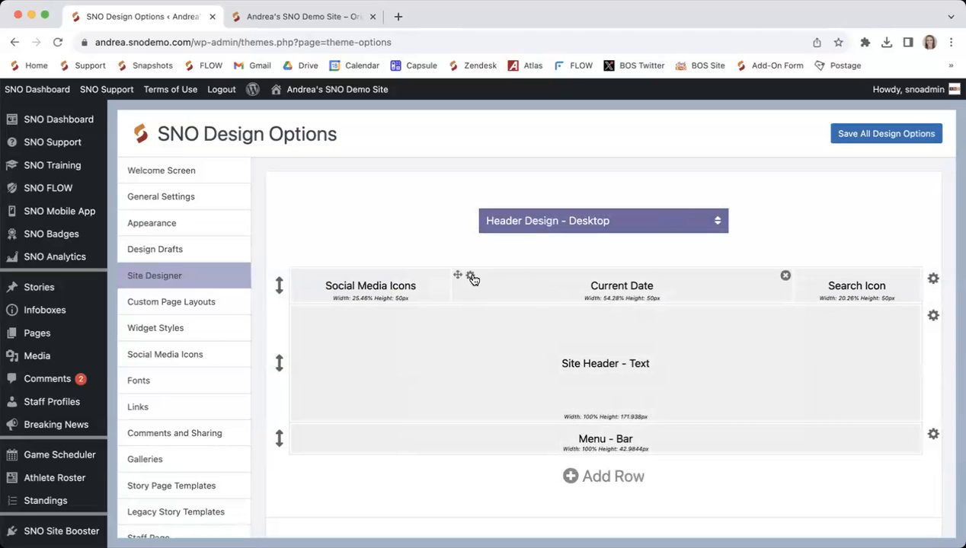
Review the Current Date block's background, text, date format and font settings without changing them
left_click(470, 278)
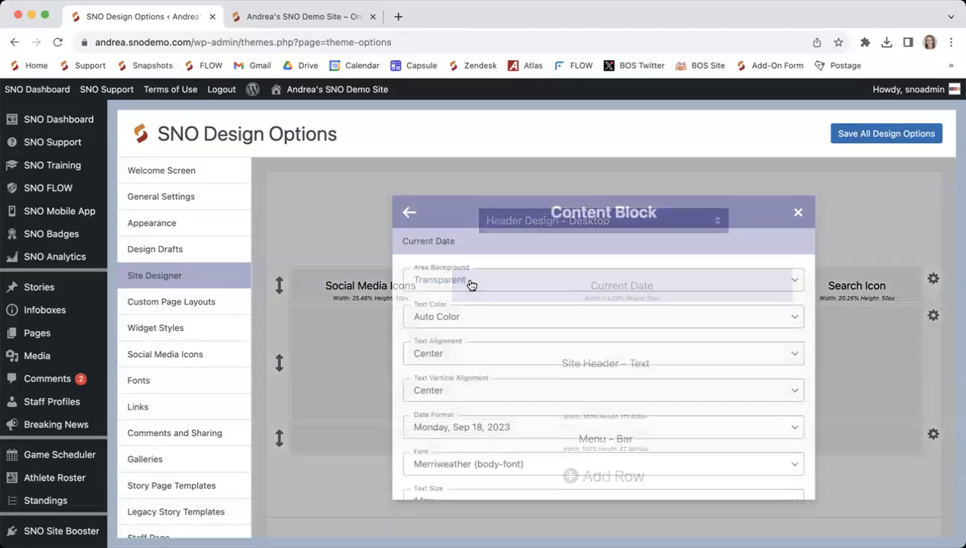
scroll(504, 388, "down", 5)
scroll(530, 341, "up", 5)
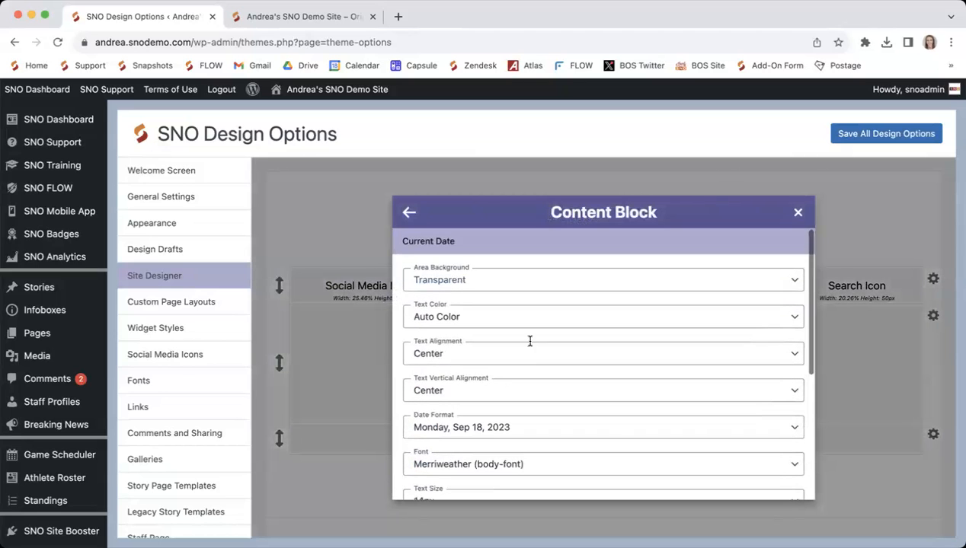
left_click(798, 212)
Review the Search Icon block's size, color, style, border and hover settings, leaving them as they are
left_click(814, 278)
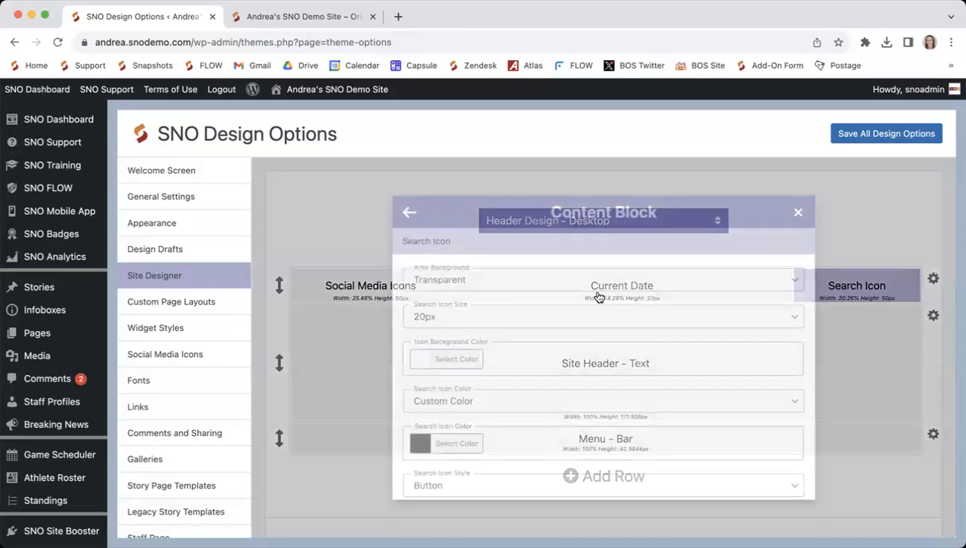
scroll(556, 316, "down", 3)
scroll(558, 315, "up", 3)
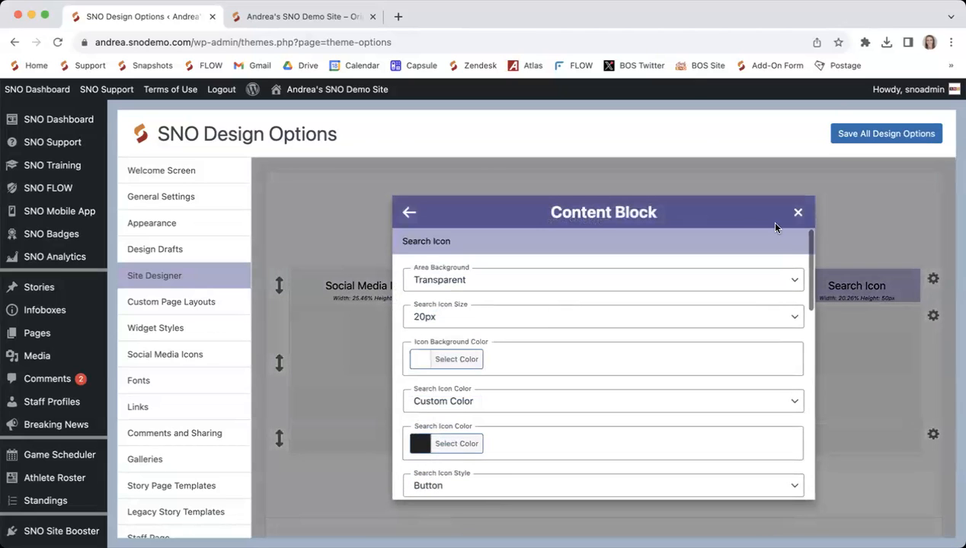
left_click(798, 212)
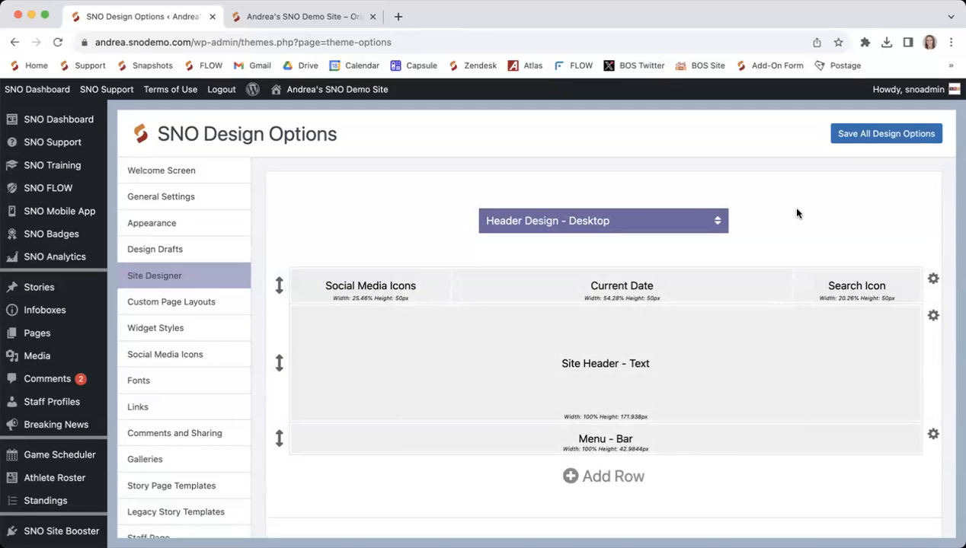
mouse_move(817, 274)
left_click(814, 277)
scroll(571, 336, "down", 5)
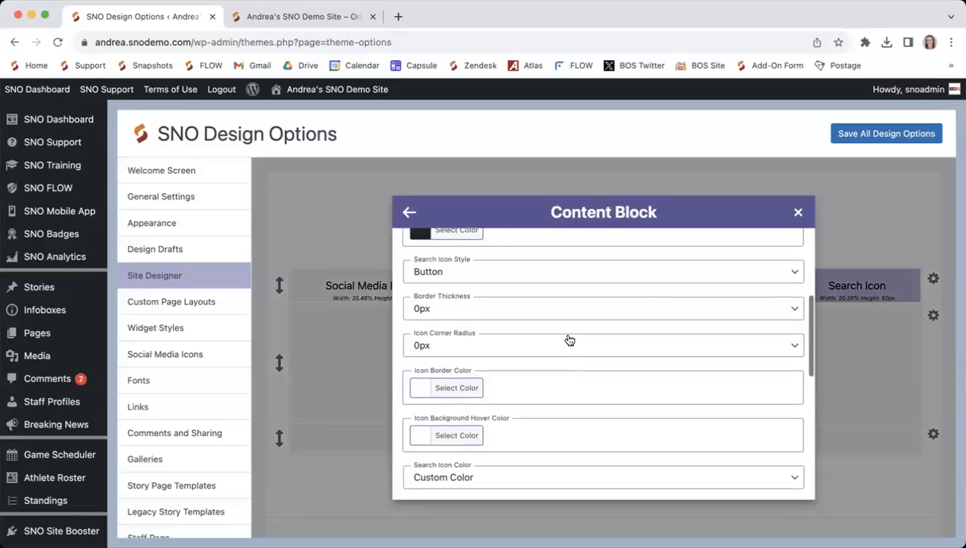
scroll(575, 331, "up", 5)
left_click(798, 213)
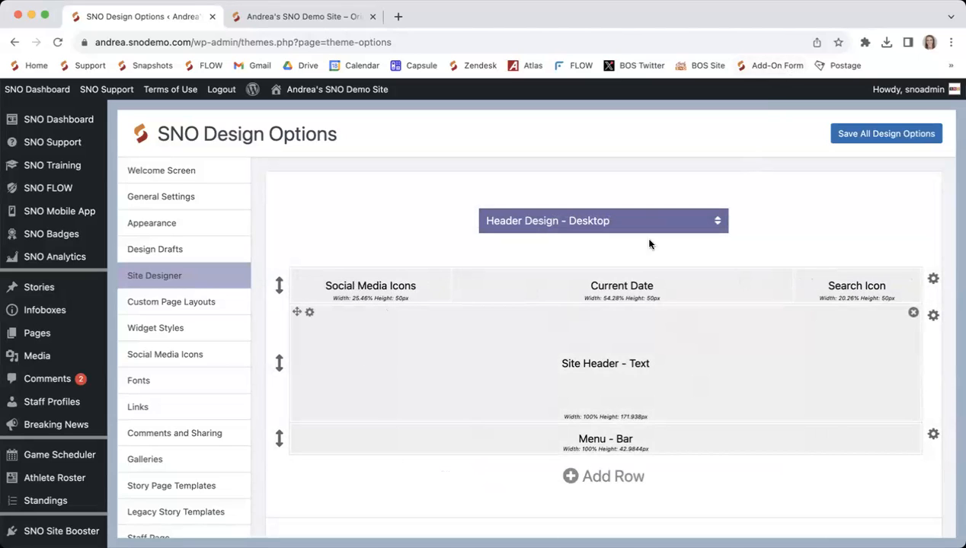
Look over the header, homepage widget area and footer layouts in the Site Designer
scroll(487, 501, "down", 1)
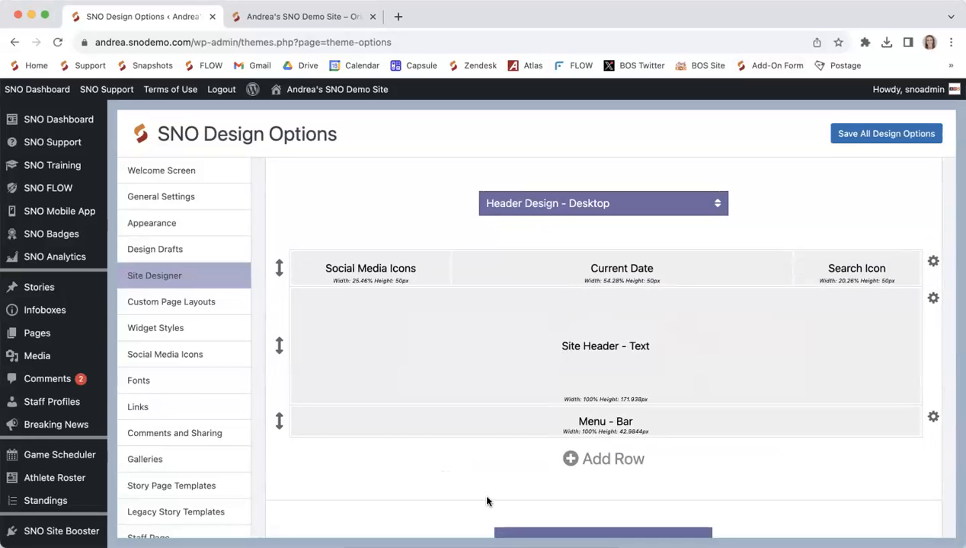
scroll(488, 502, "down", 10)
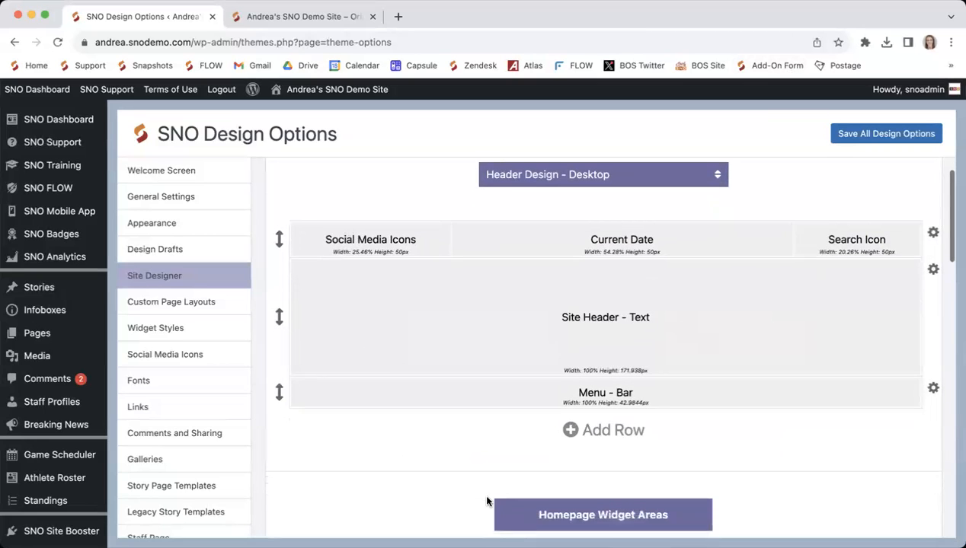
scroll(426, 458, "down", 10)
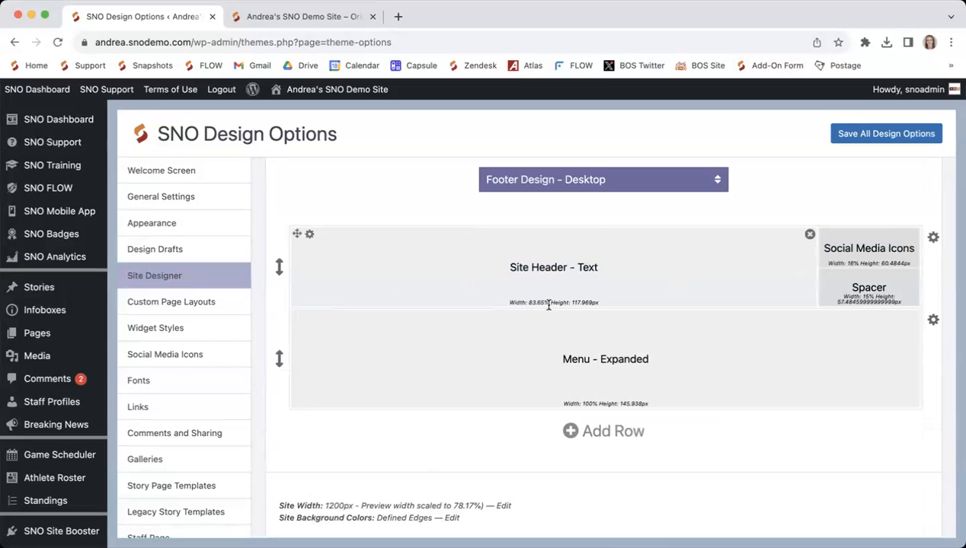
scroll(548, 304, "up", 15)
scroll(717, 324, "down", 1)
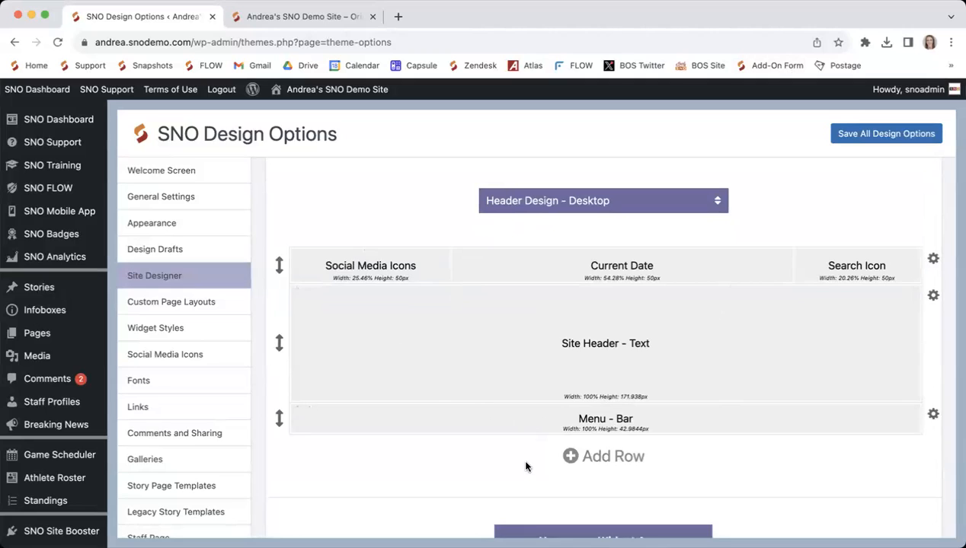
scroll(525, 467, "down", 1)
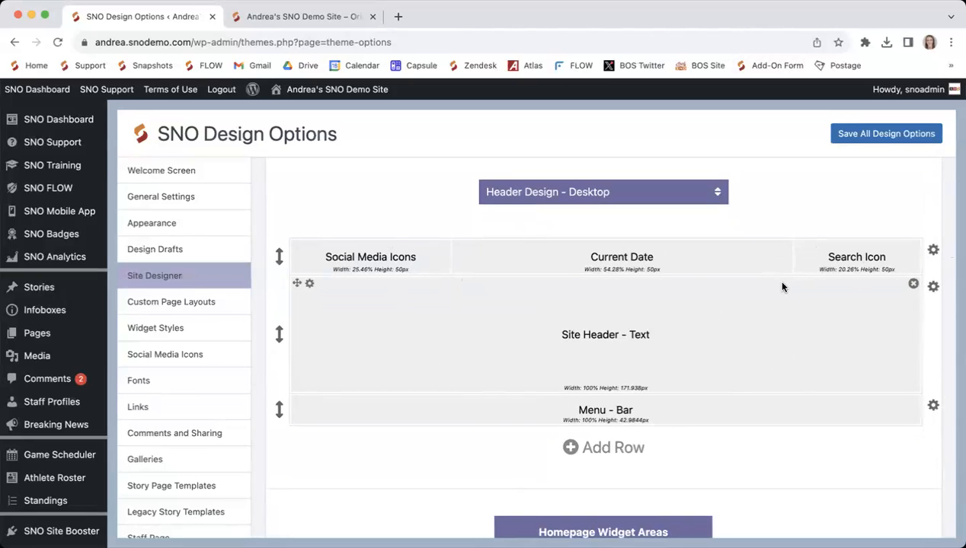
Add a new row below the menu bar in the desktop header and open its content block choices
scroll(609, 400, "down", 3)
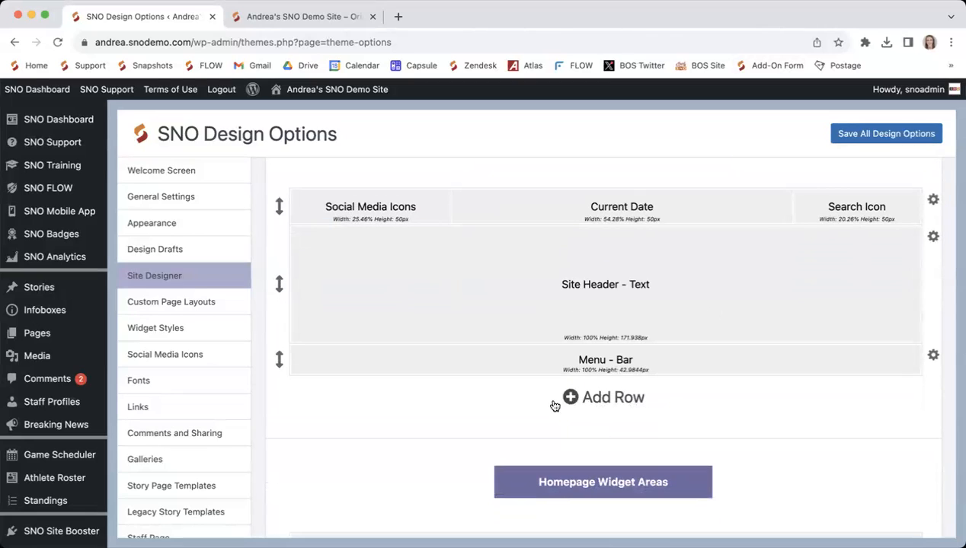
left_click(609, 399)
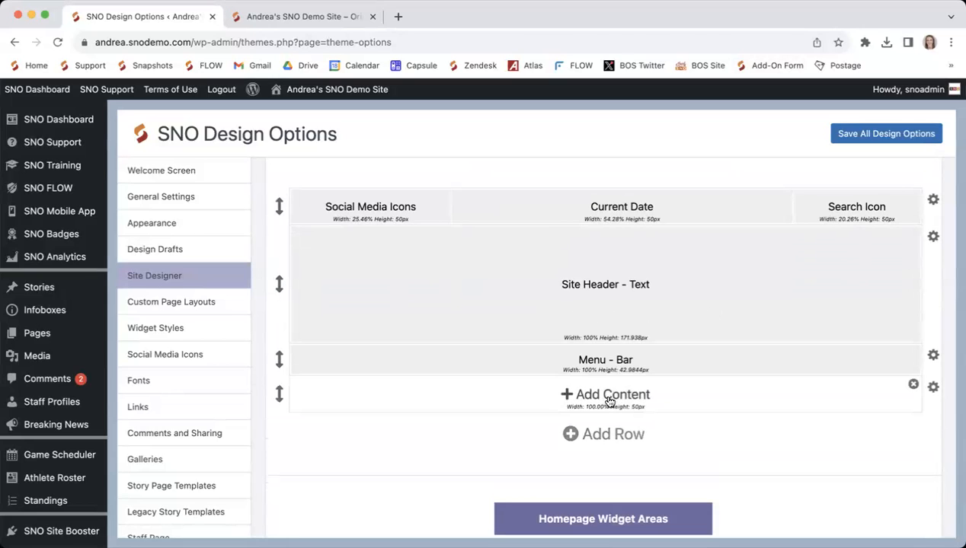
scroll(571, 434, "down", 1)
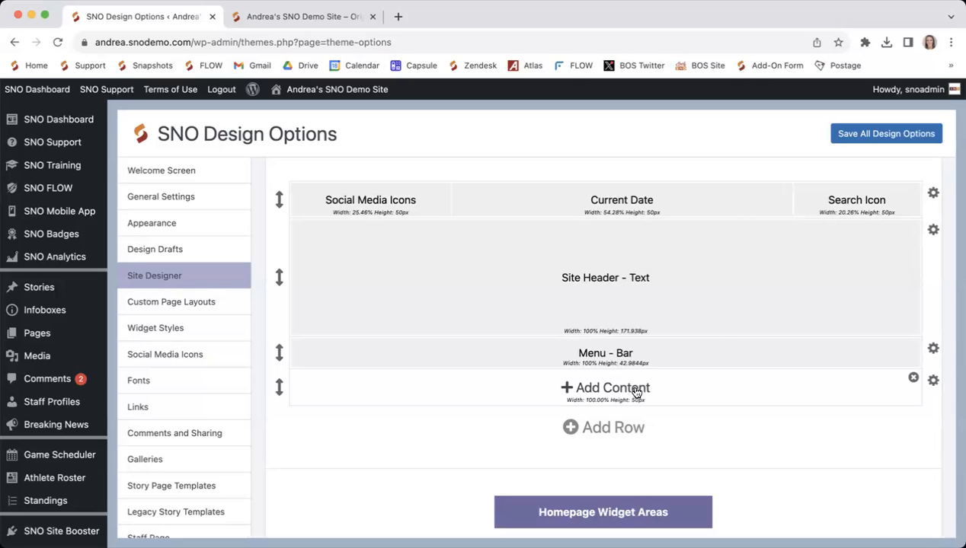
left_click(637, 392)
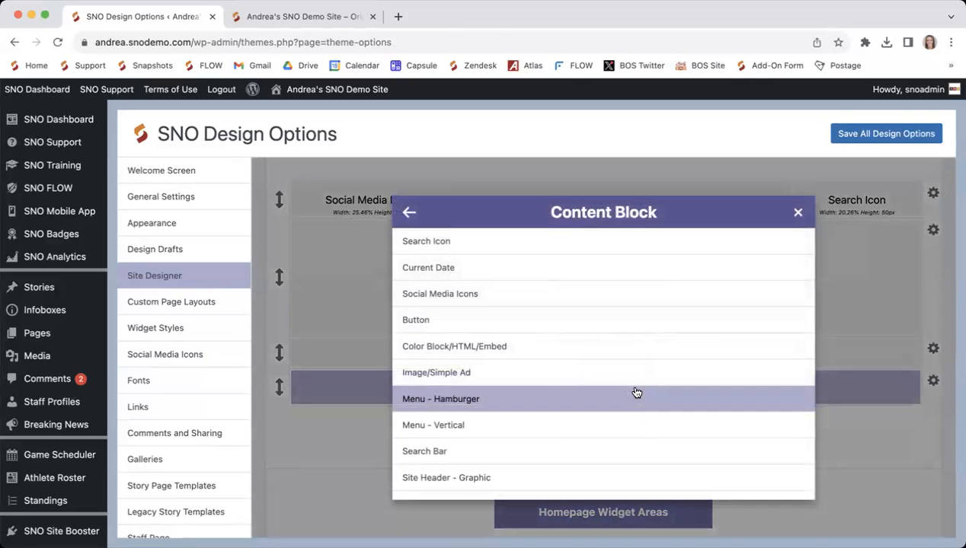
Examine the full list of content block types offered for the new header row
scroll(637, 393, "down", 10)
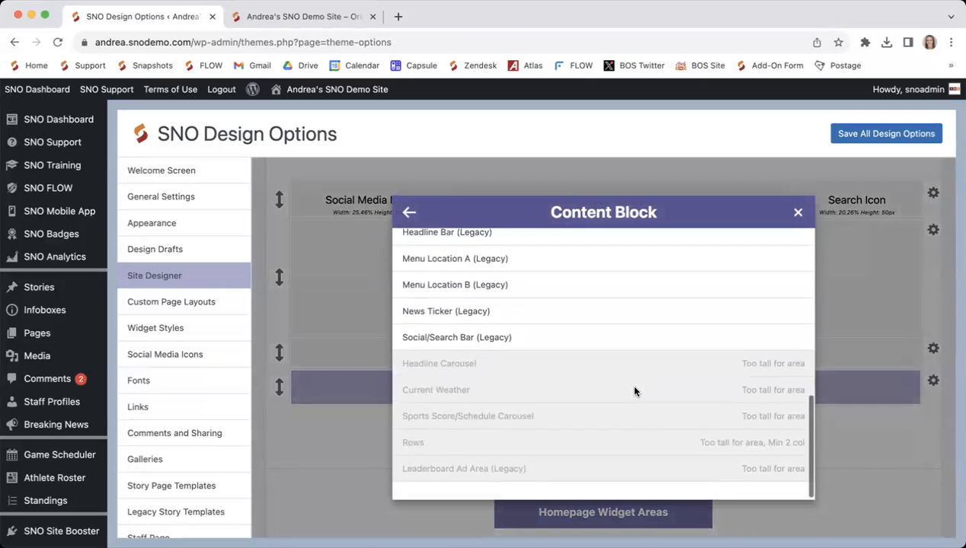
scroll(635, 392, "up", 5)
scroll(562, 317, "up", 1)
scroll(561, 317, "down", 3)
scroll(562, 316, "up", 5)
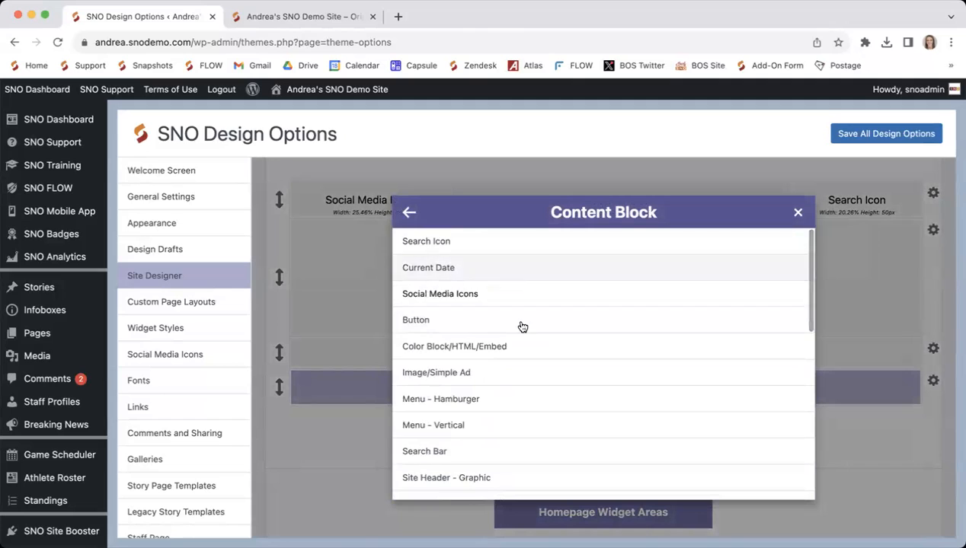
scroll(522, 326, "down", 8)
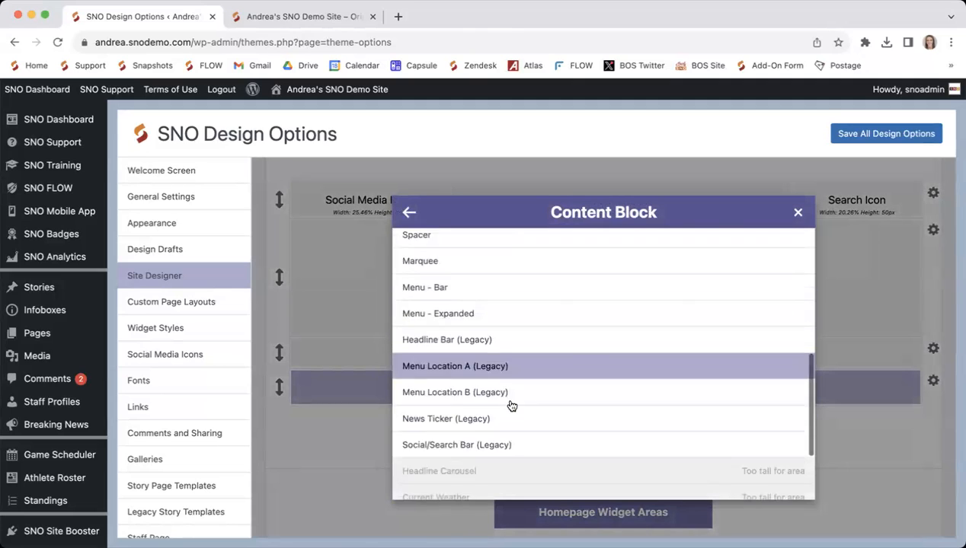
scroll(512, 406, "up", 6)
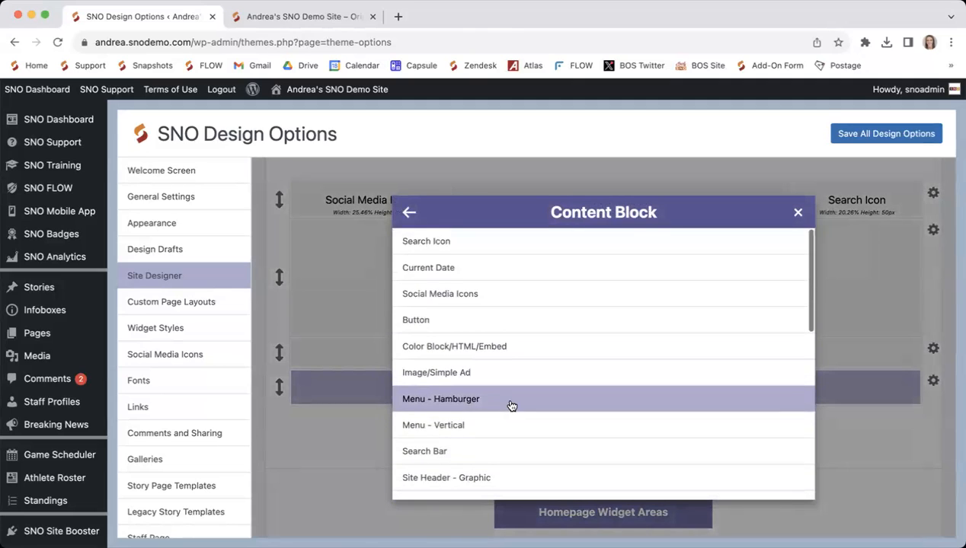
scroll(511, 406, "down", 3)
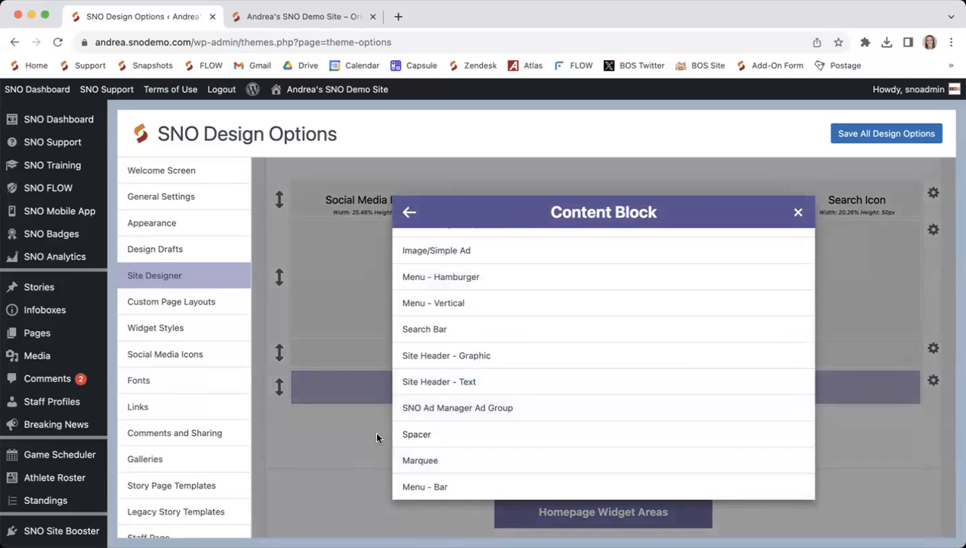
Place a Marquee content block in the new row, reviewing its settings and keeping the defaults
left_click(442, 466)
scroll(442, 468, "down", 10)
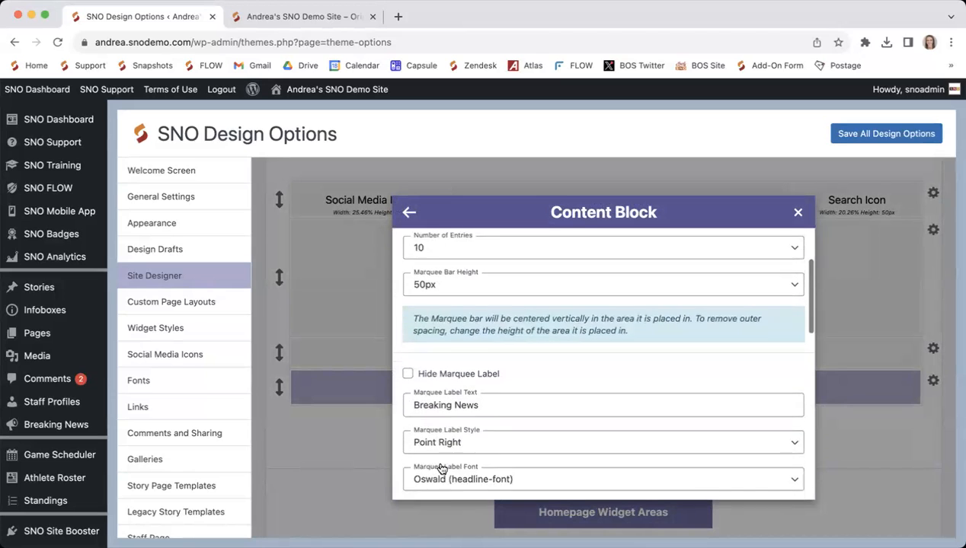
scroll(442, 469, "down", 4)
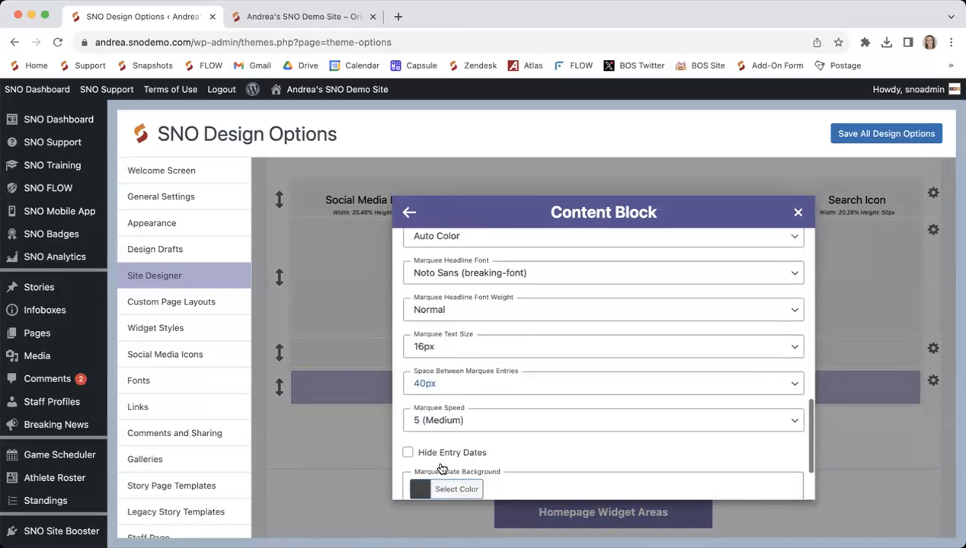
scroll(442, 469, "up", 12)
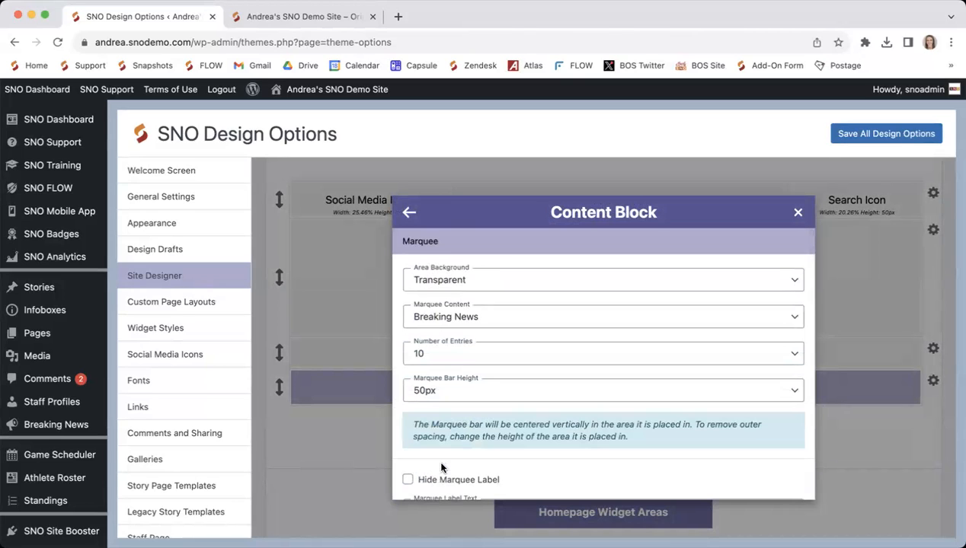
scroll(473, 435, "down", 2)
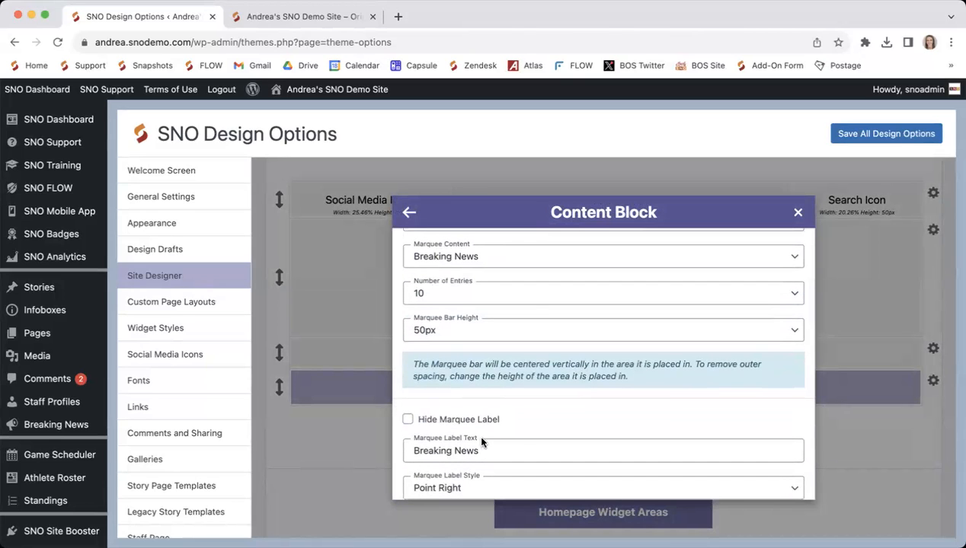
left_click(796, 215)
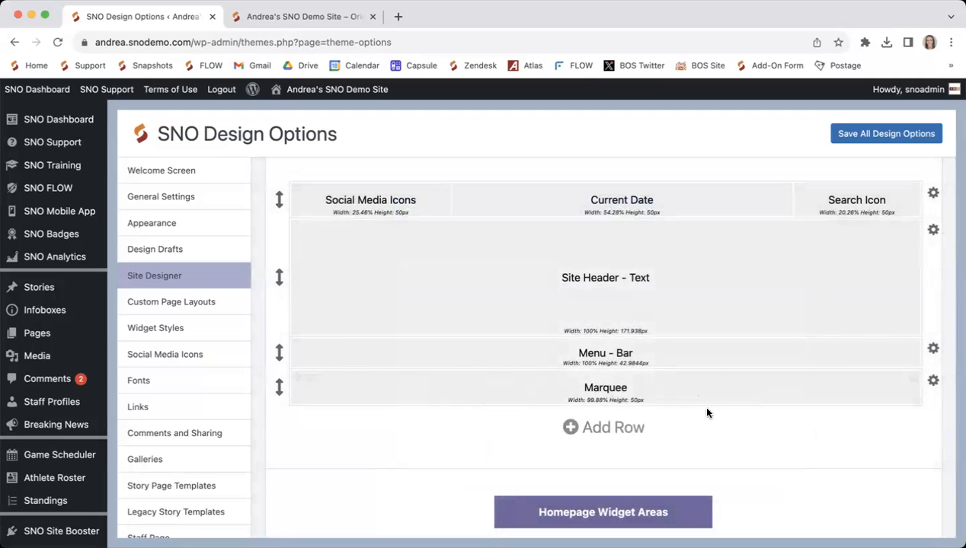
Save all design options with the new marquee row and reload the live homepage
left_click(894, 142)
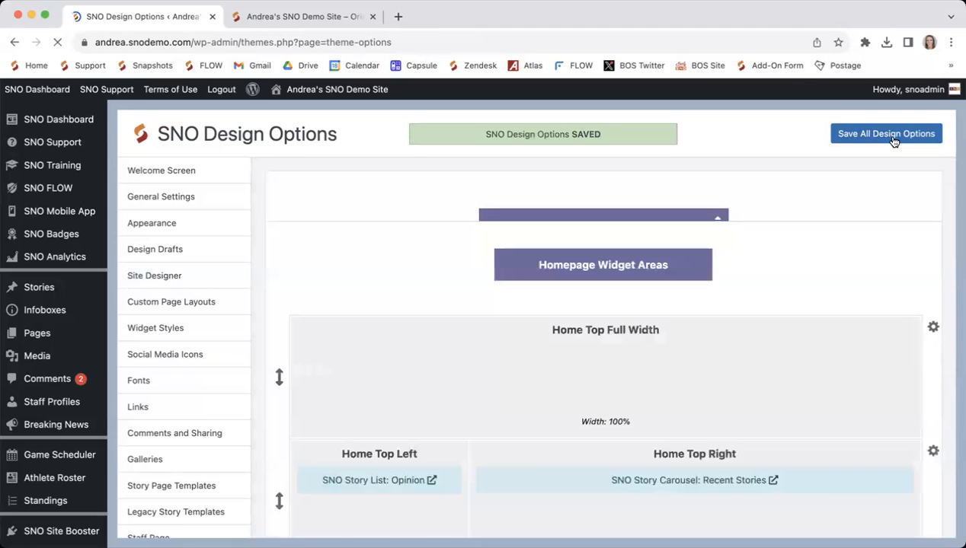
left_click(333, 18)
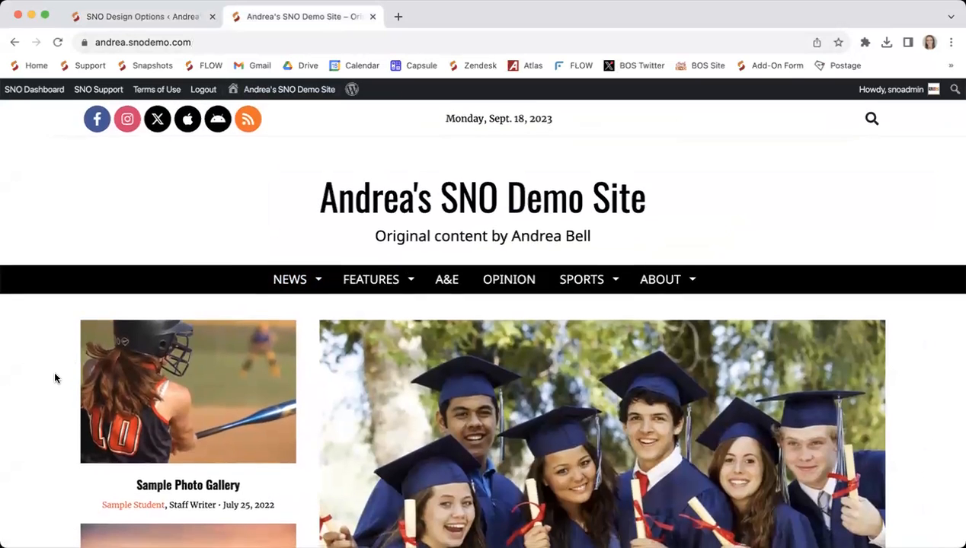
key("super+r")
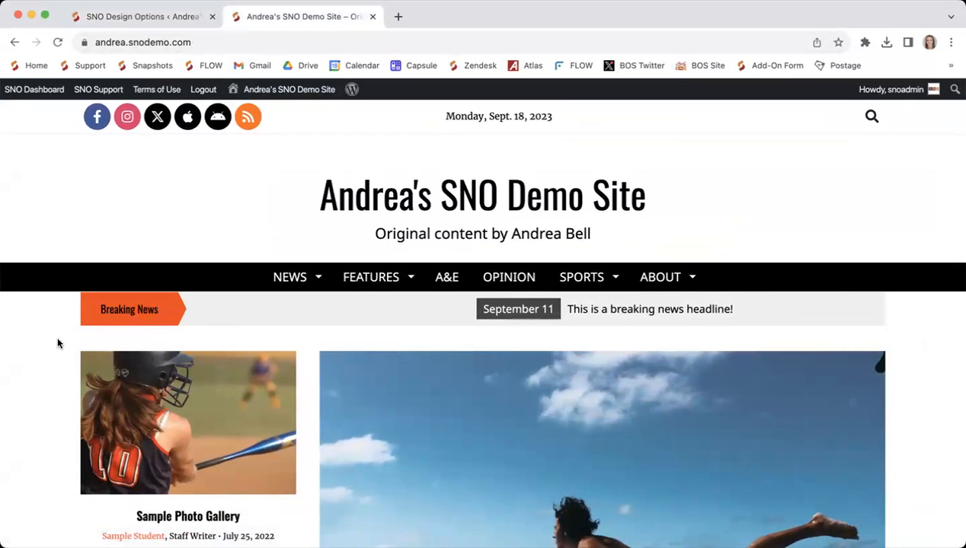
Reopen the Marquee block's settings in the Site Designer and compare them with the marquee on the live homepage
left_click(180, 21)
scroll(368, 434, "down", 2)
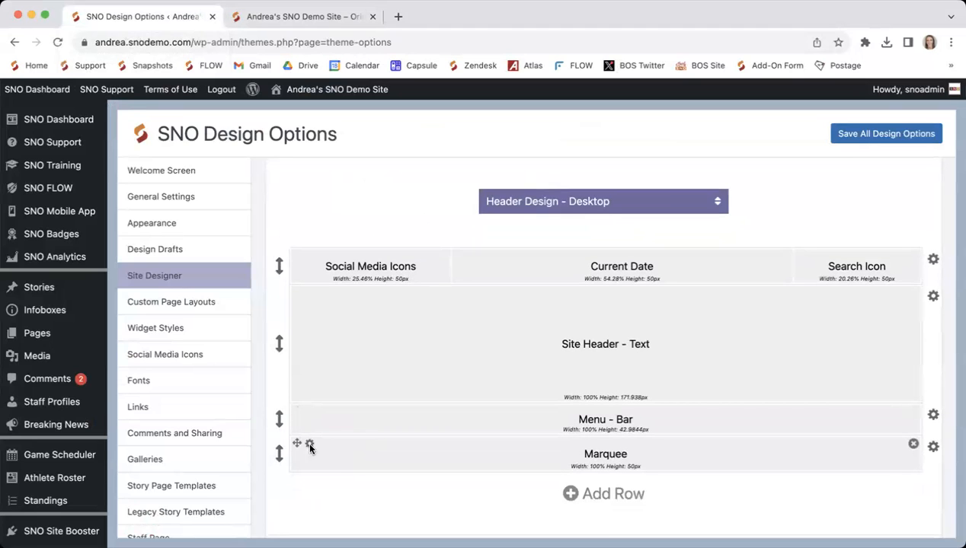
left_click(309, 445)
scroll(565, 400, "down", 3)
scroll(621, 424, "down", 5)
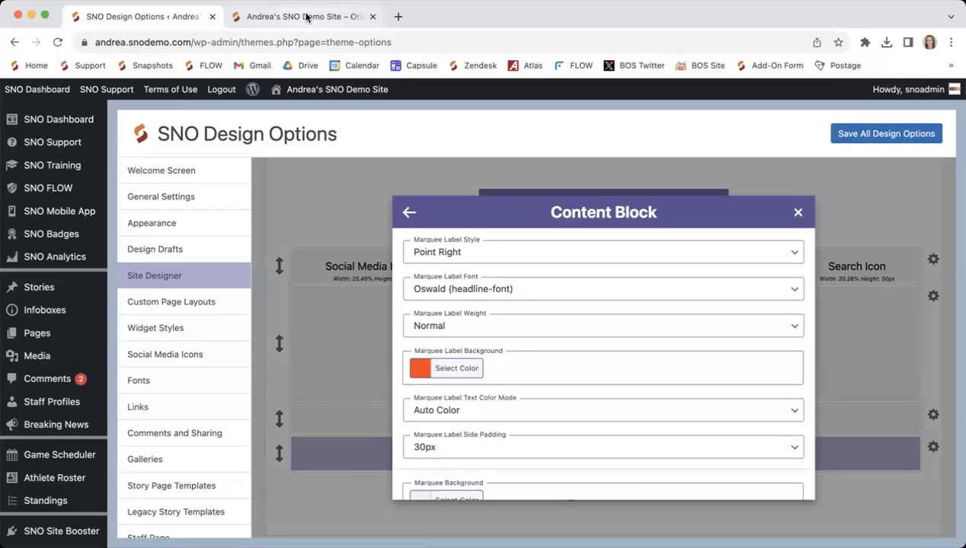
left_click(306, 17)
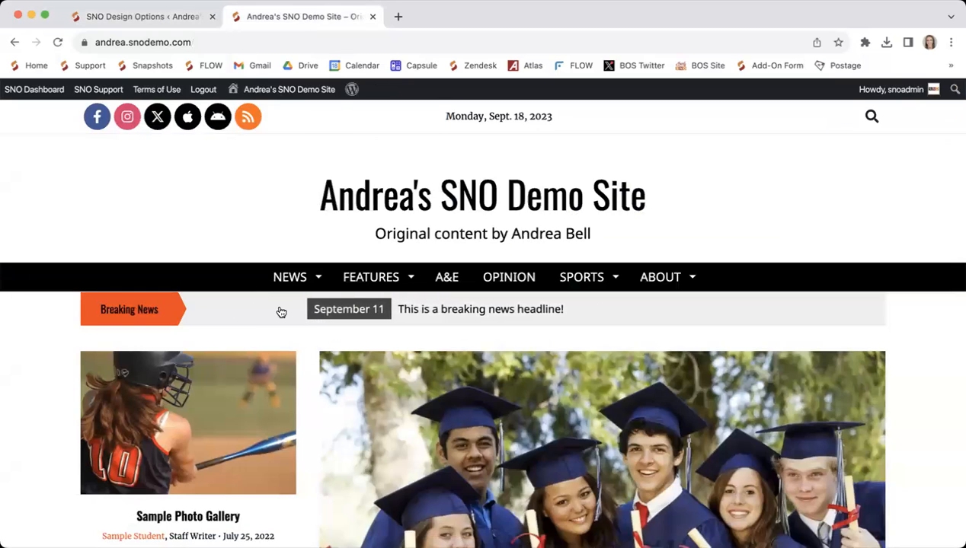
left_click(162, 19)
Change the Marquee block's background to white and its text size to 14px, and close its settings
scroll(458, 417, "down", 3)
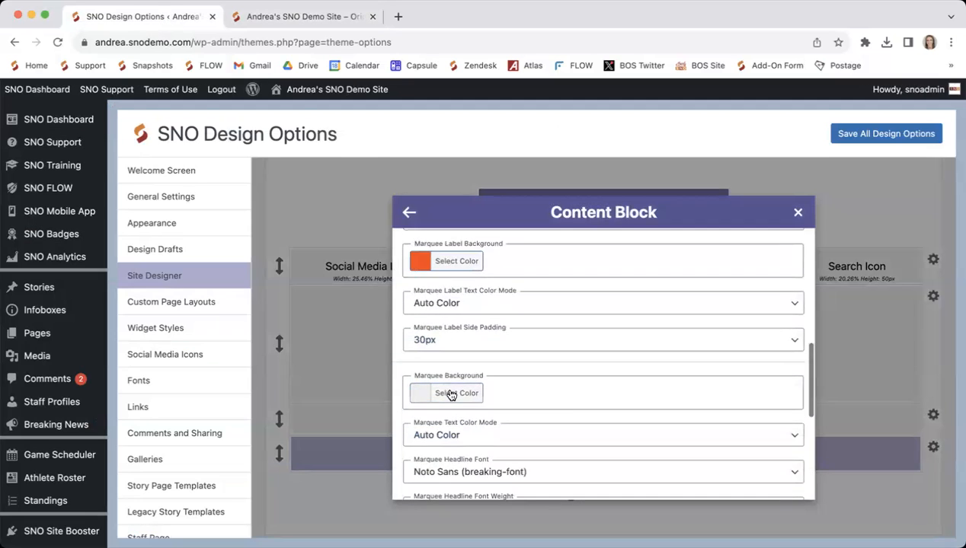
left_click(451, 395)
left_click(441, 457)
scroll(515, 419, "up", 5)
scroll(515, 419, "up", 4)
scroll(515, 420, "down", 5)
scroll(515, 420, "down", 8)
scroll(510, 400, "down", 2)
left_click(487, 395)
left_click(464, 379)
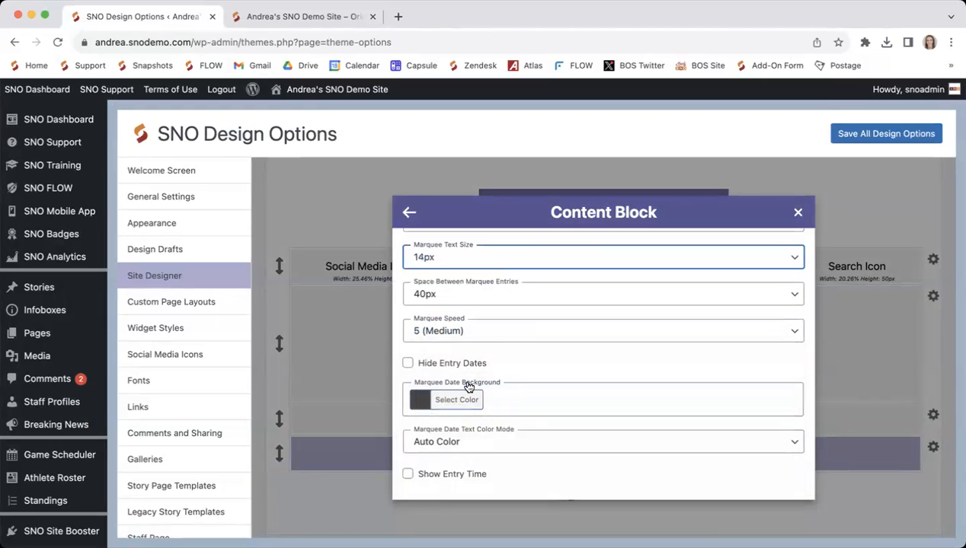
left_click(796, 214)
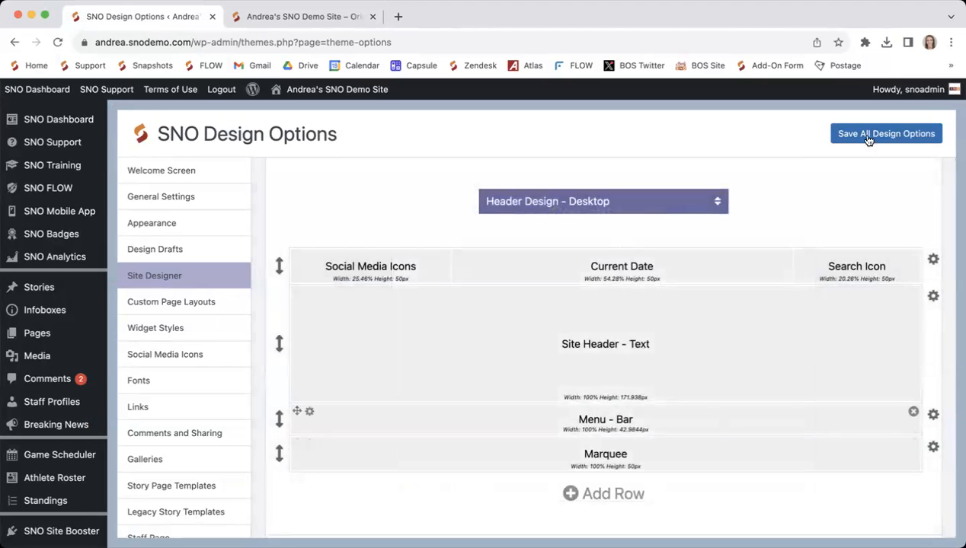
Save all design options with the restyled marquee and check it on the live homepage
left_click(869, 138)
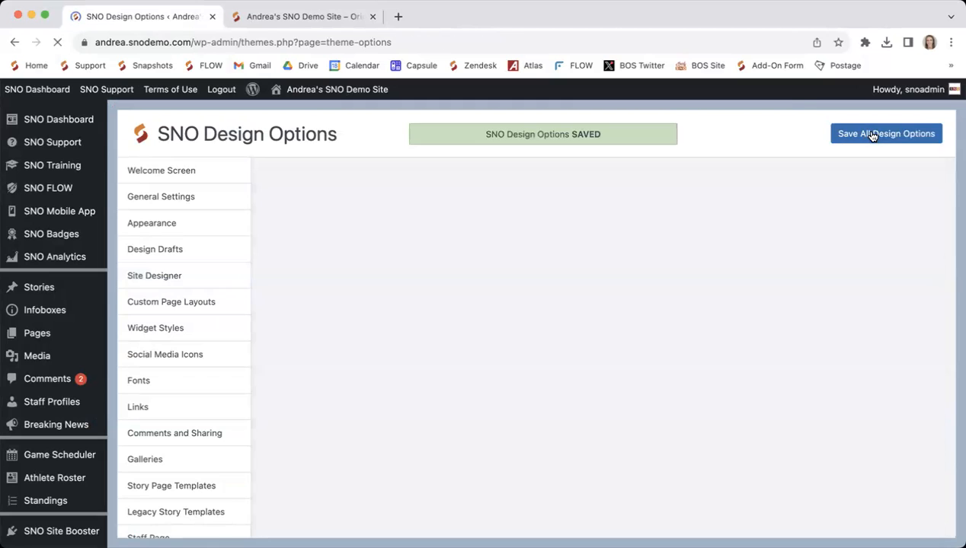
left_click(315, 17)
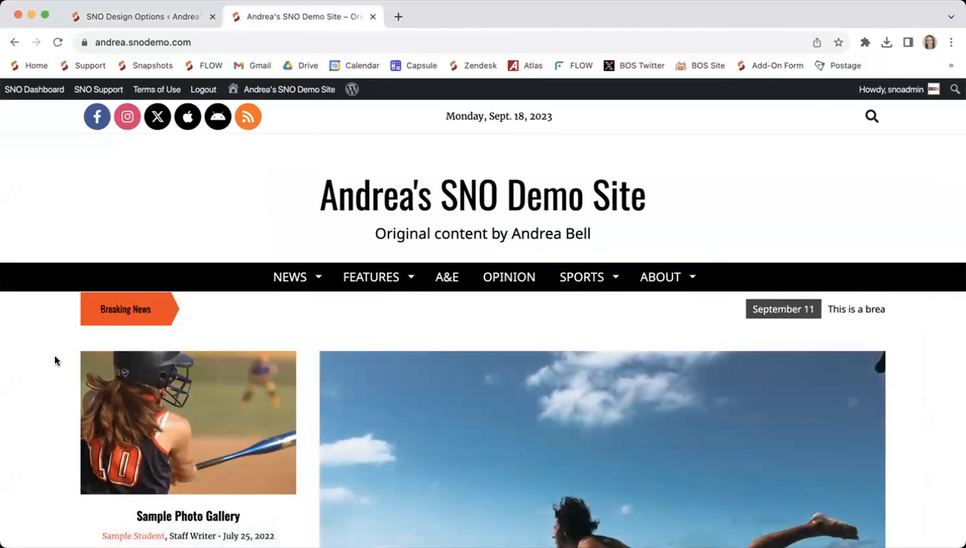
Return to the Site Designer and add a second column to the header's Marquee row
left_click(165, 18)
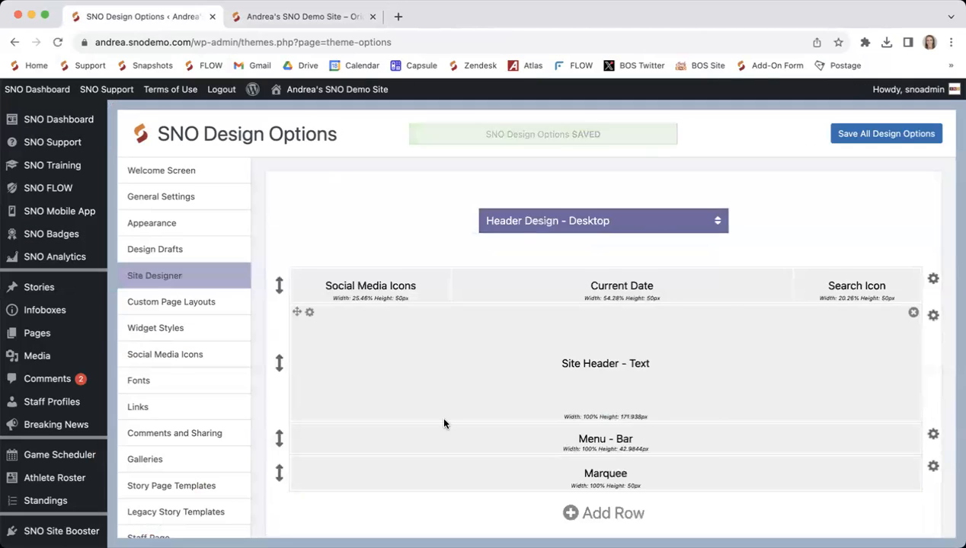
scroll(544, 405, "down", 2)
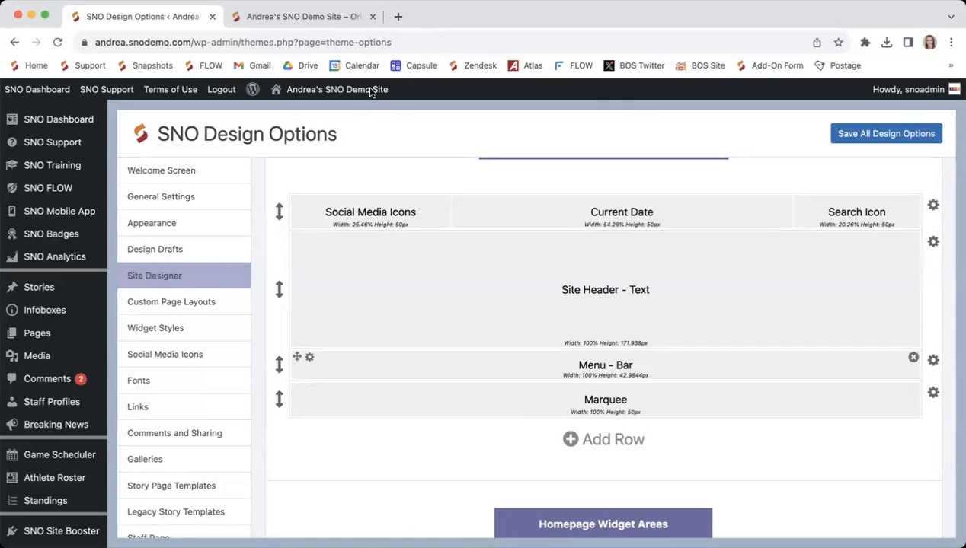
scroll(444, 429, "down", 1)
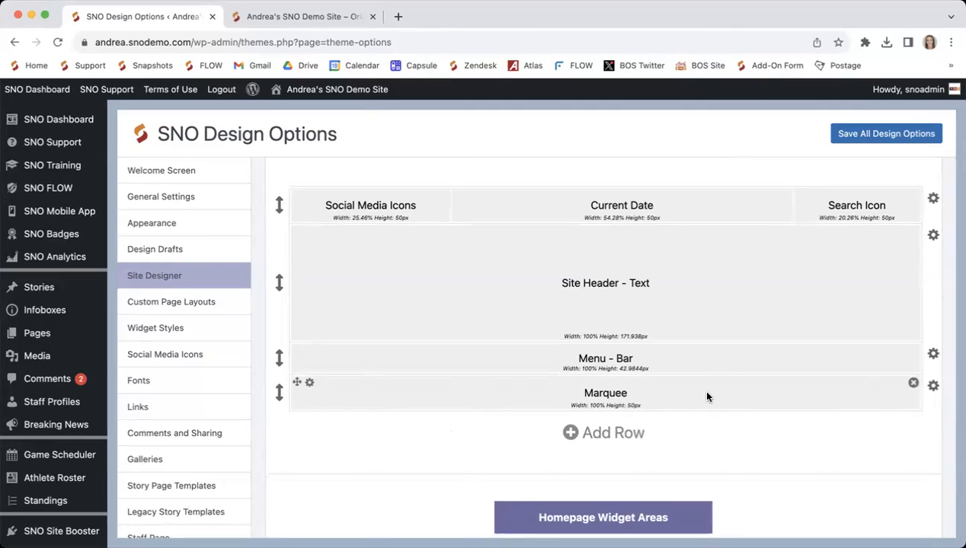
left_click(932, 388)
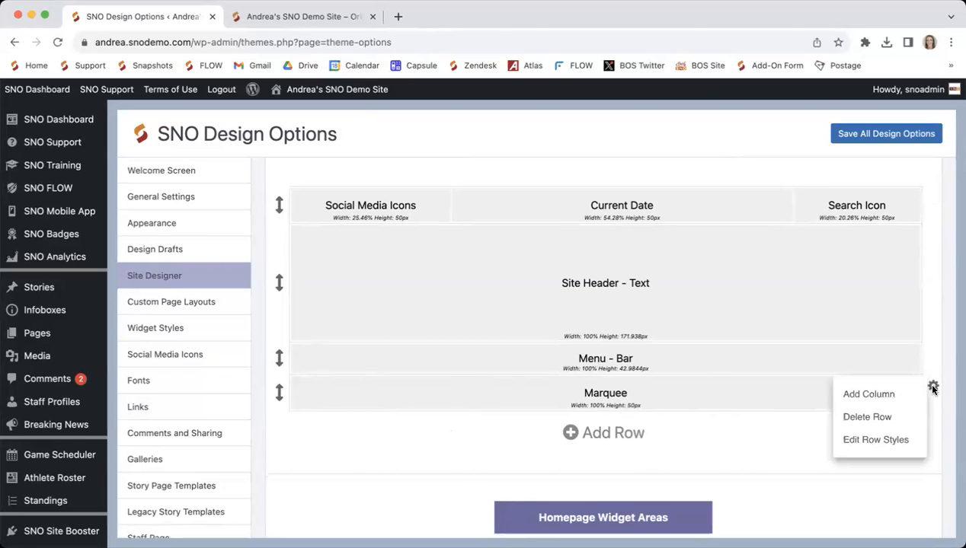
left_click(913, 394)
left_click(935, 388)
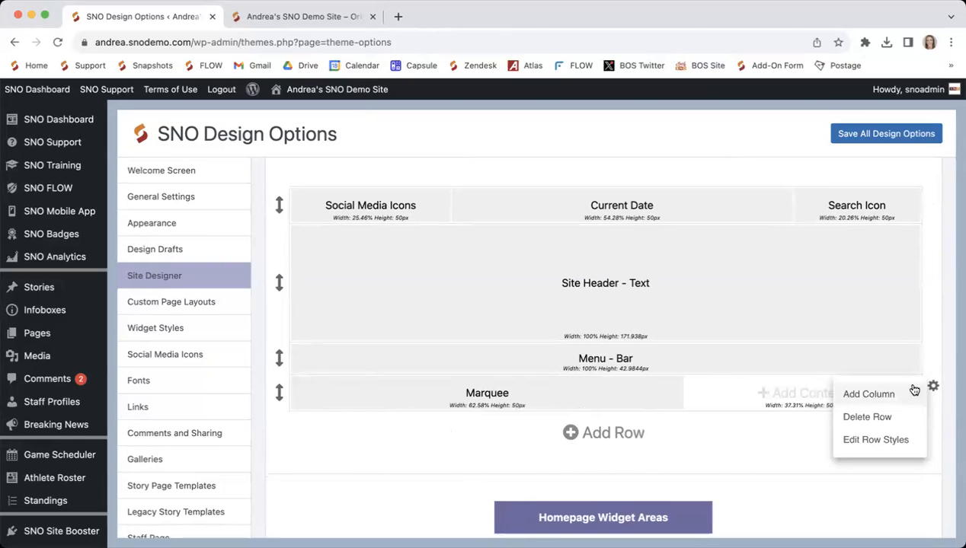
Add two more empty columns to the header's Marquee row and delete both of them again
left_click(906, 395)
left_click(931, 387)
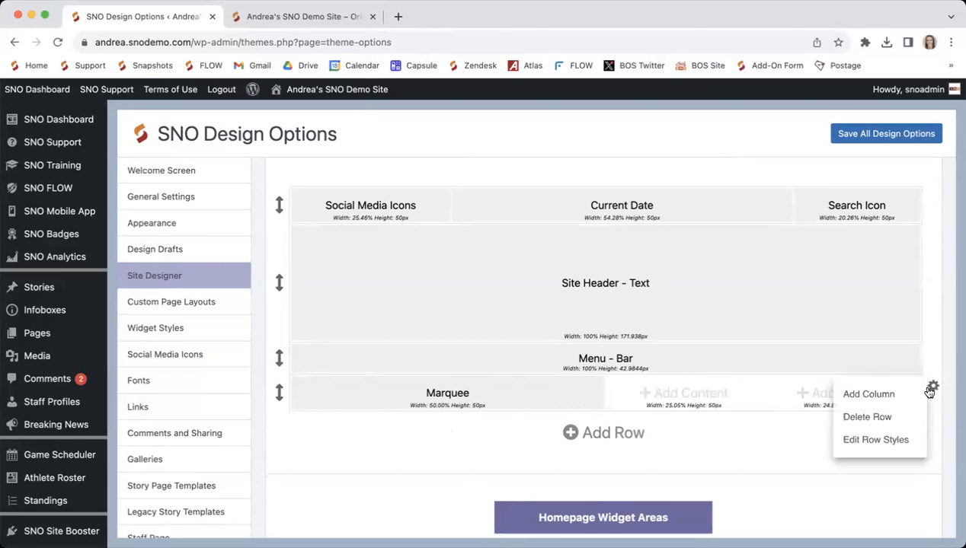
left_click(890, 394)
left_click(933, 387)
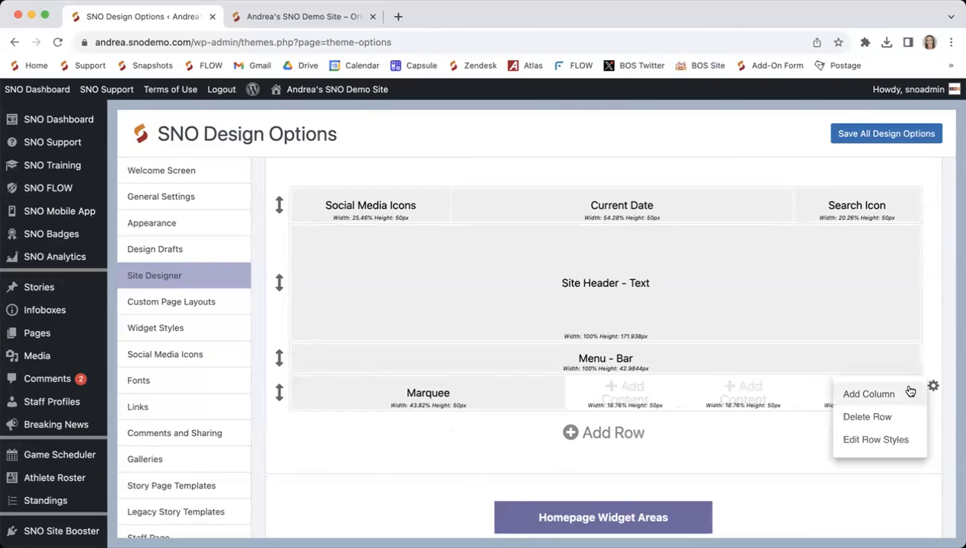
left_click(597, 137)
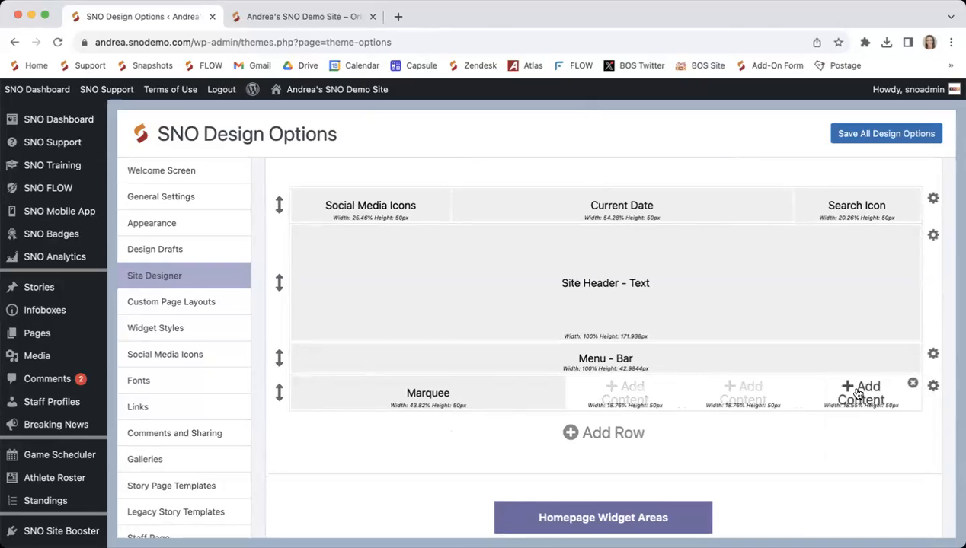
left_click(675, 385)
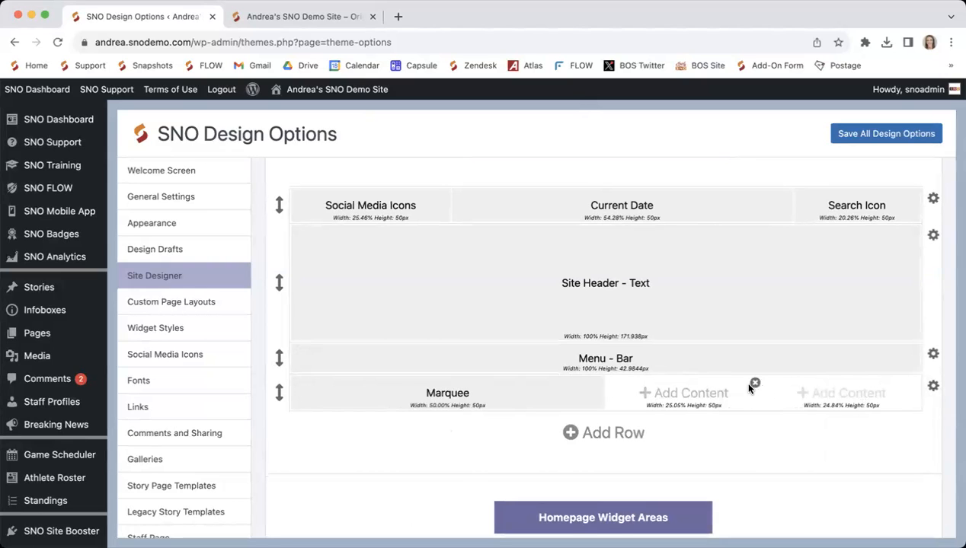
left_click(754, 384)
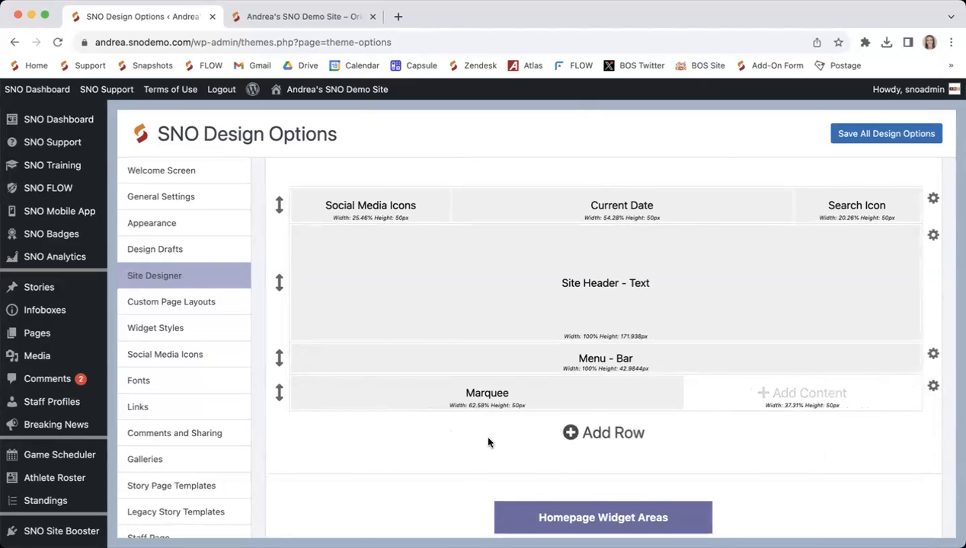
Fill the empty column beside the Marquee with a Current Date content block, keeping its default settings
scroll(488, 442, "down", 1)
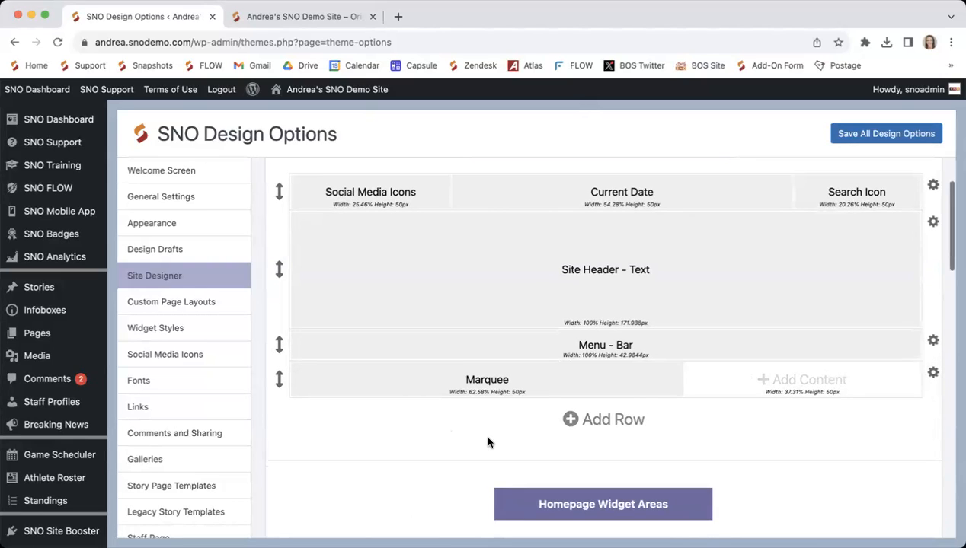
left_click(798, 380)
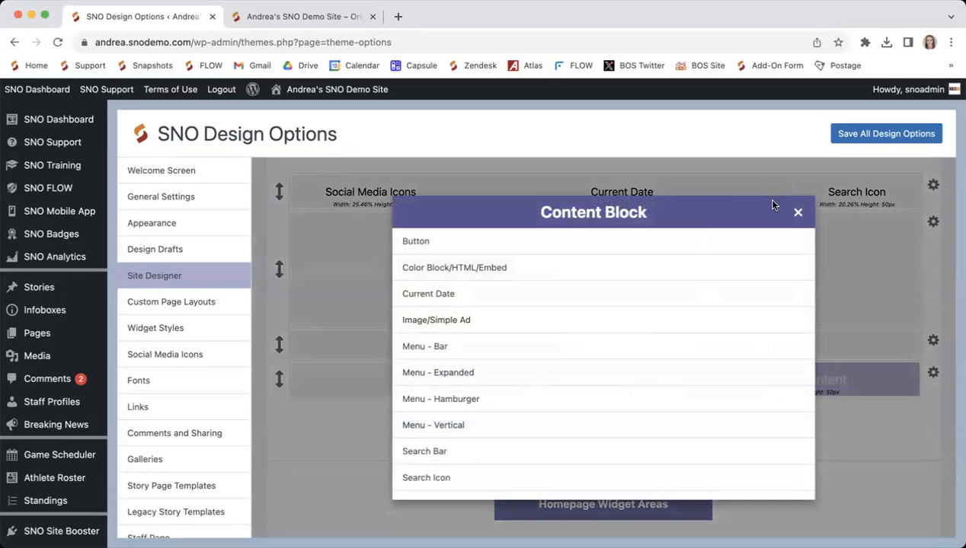
left_click(797, 214)
left_click(815, 387)
scroll(521, 421, "down", 3)
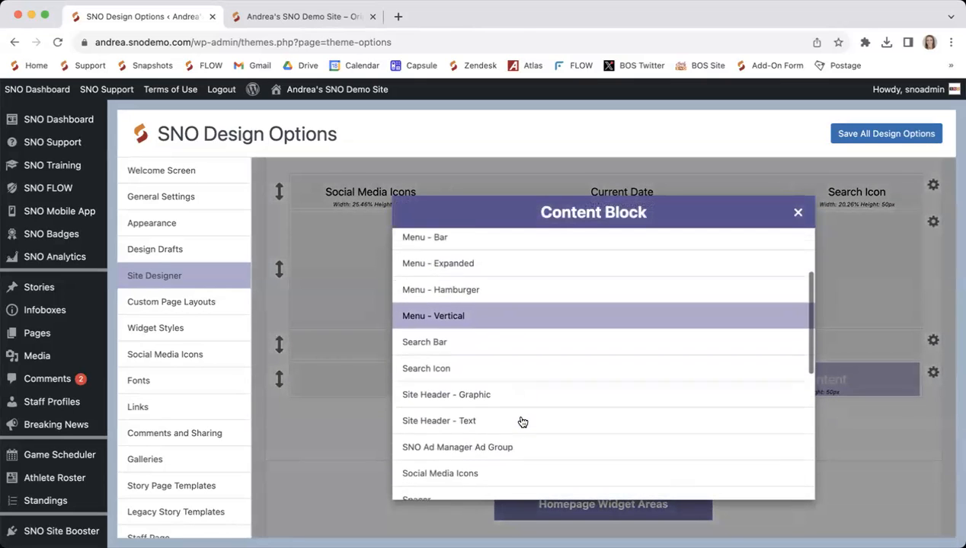
scroll(521, 421, "up", 5)
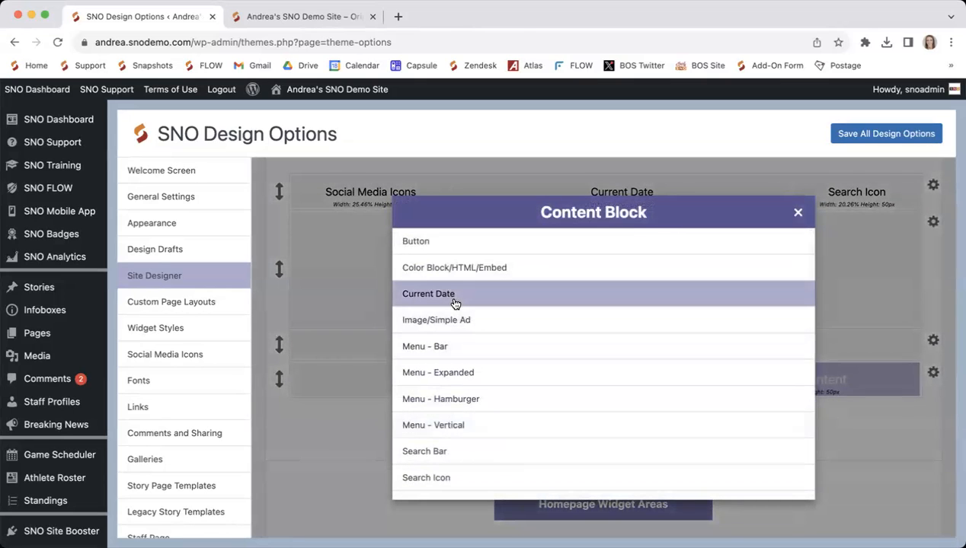
left_click(455, 304)
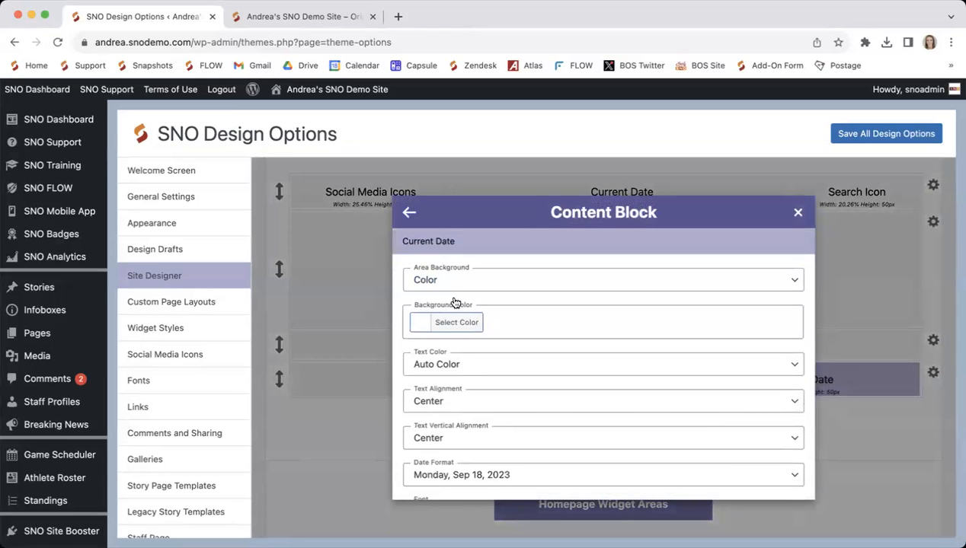
scroll(457, 359, "down", 5)
scroll(459, 359, "up", 5)
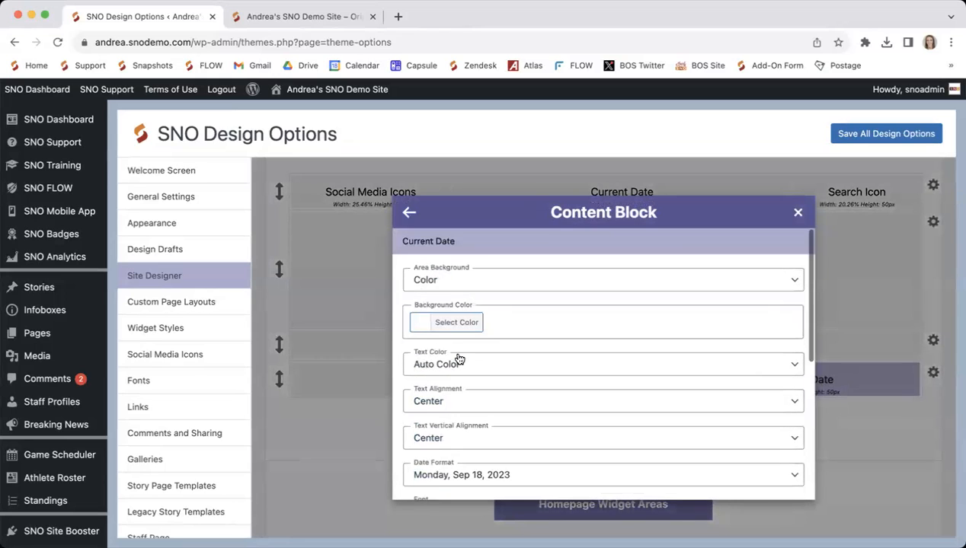
left_click(796, 214)
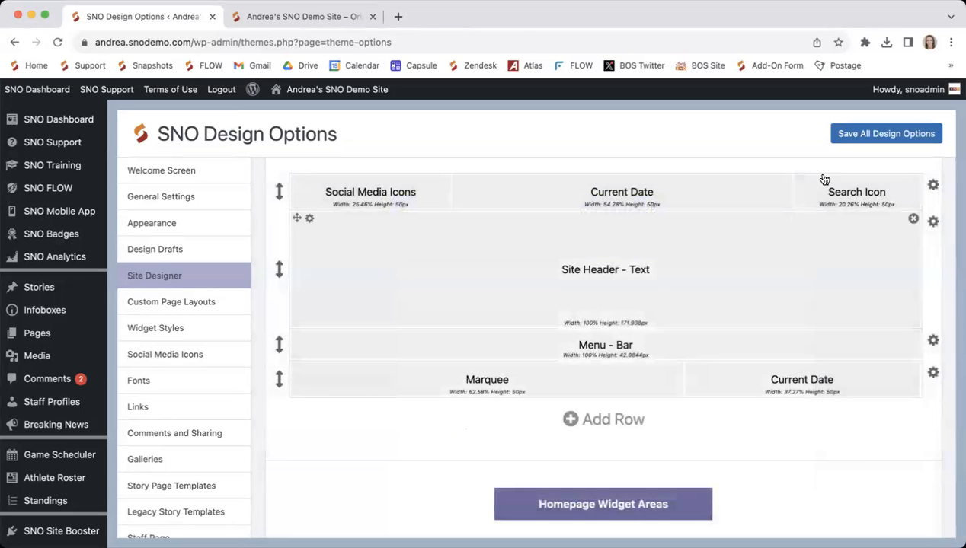
Save all design options and compare the Marquee row's layout with the live homepage header
left_click(890, 134)
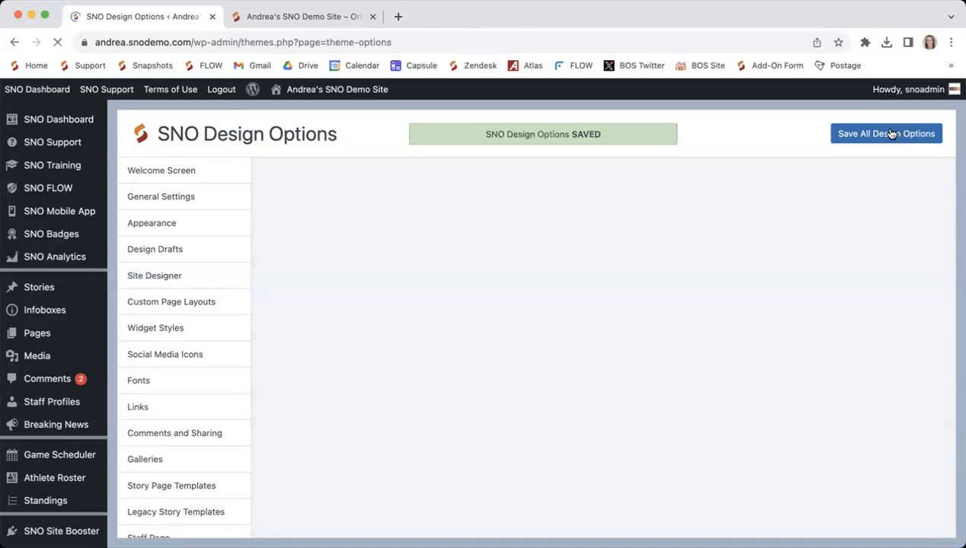
left_click(306, 11)
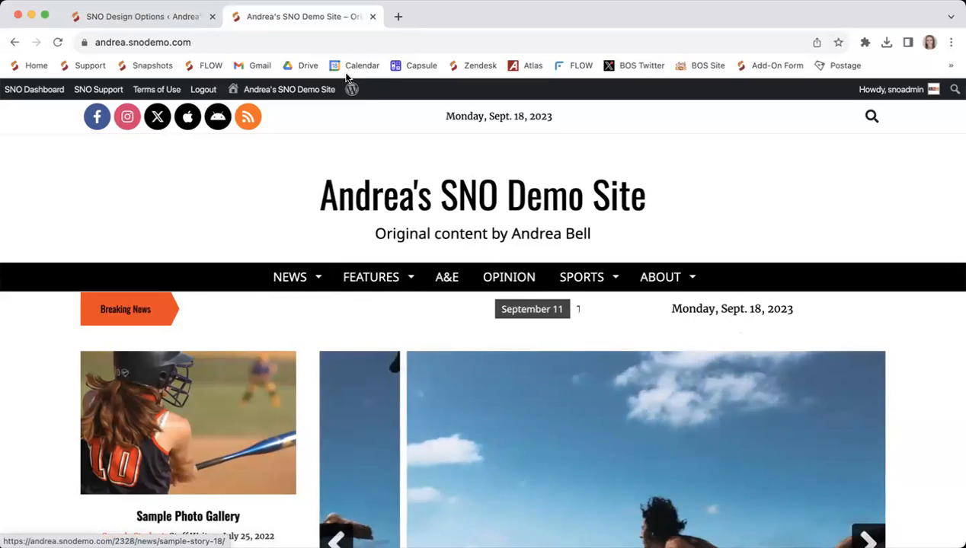
left_click(187, 15)
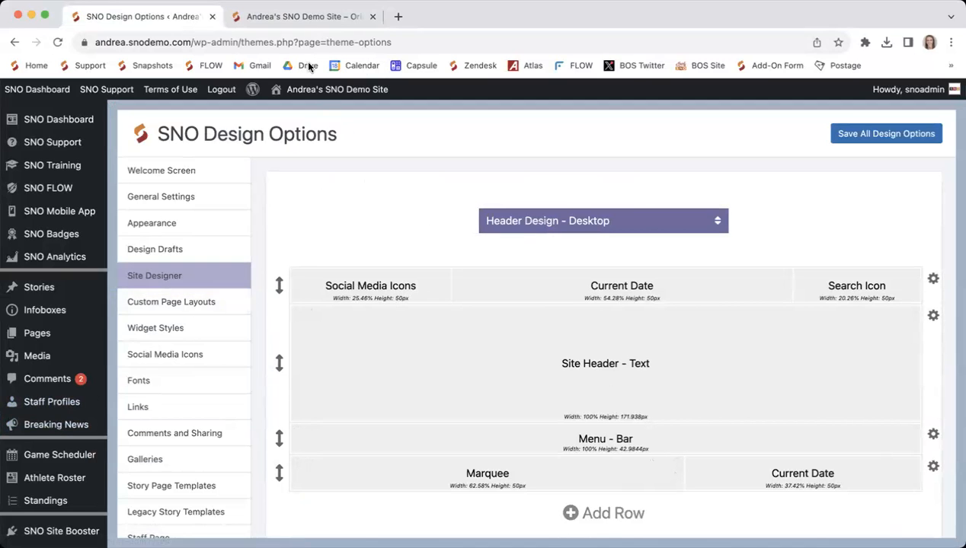
left_click(312, 17)
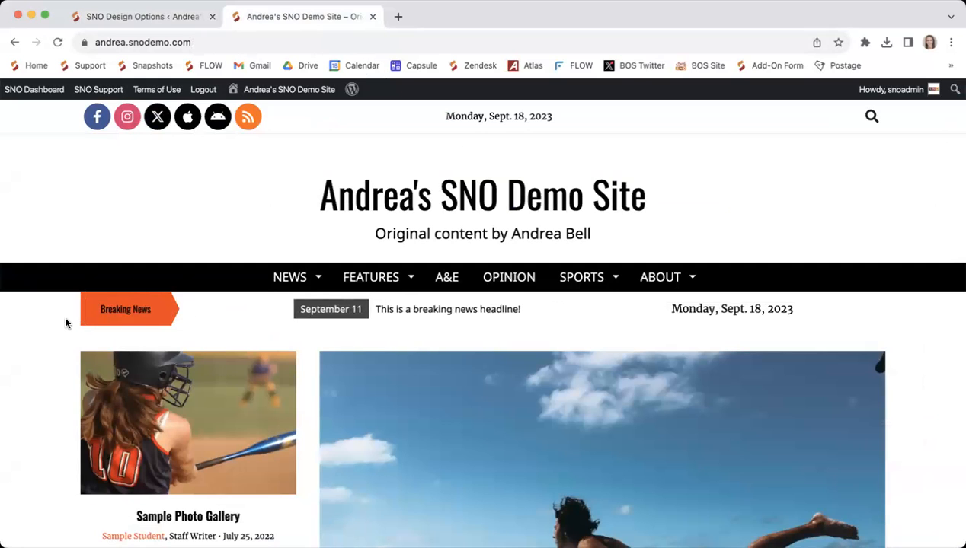
left_click(188, 18)
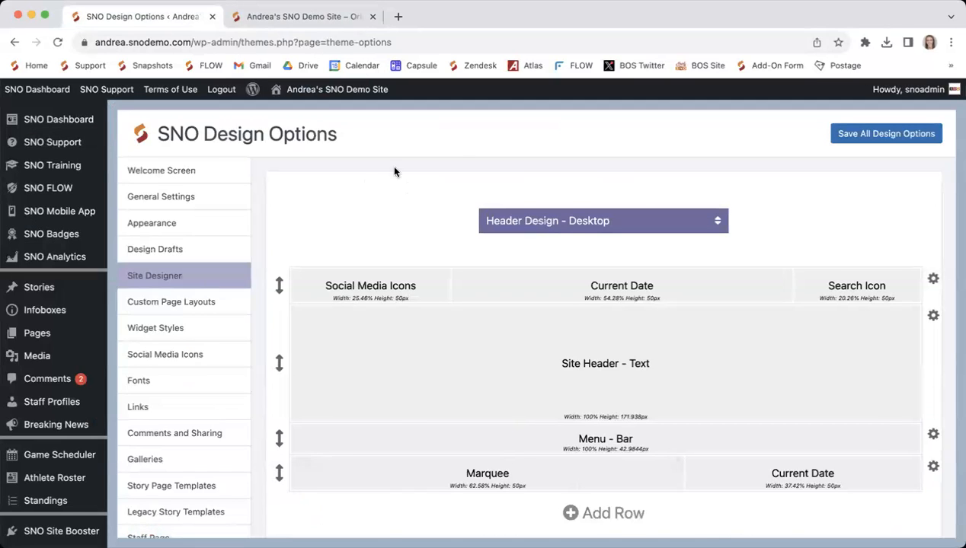
left_click(330, 16)
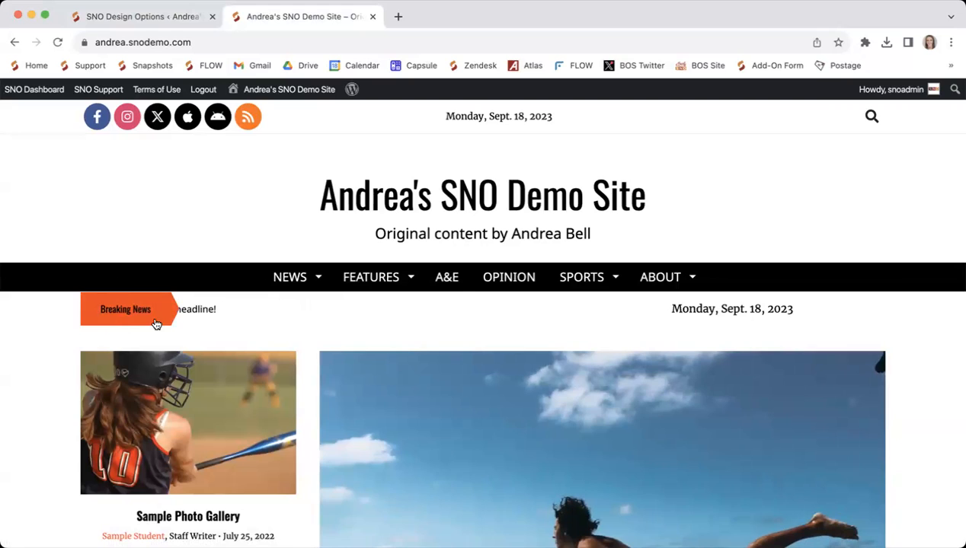
Return to the Site Designer and hide the label in the Marquee block's settings
left_click(165, 21)
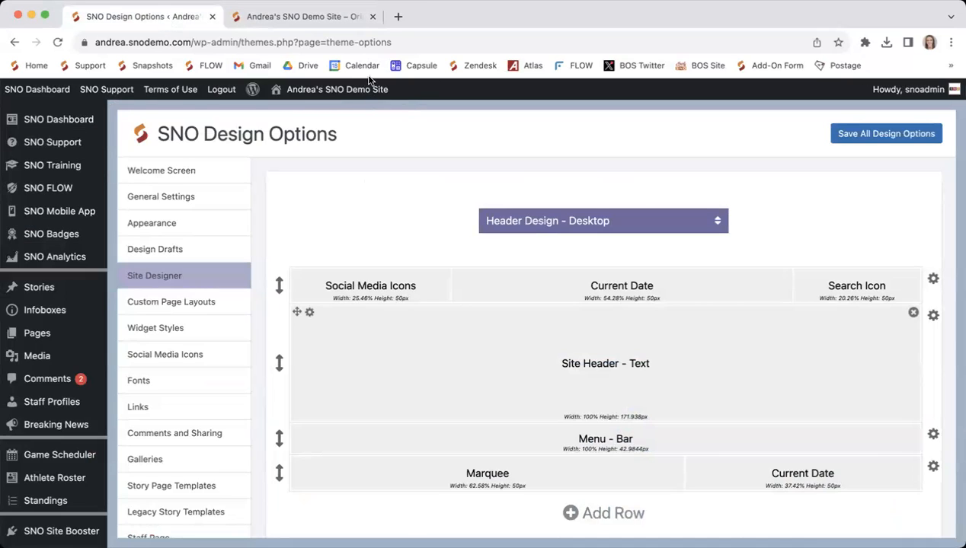
scroll(423, 475, "down", 1)
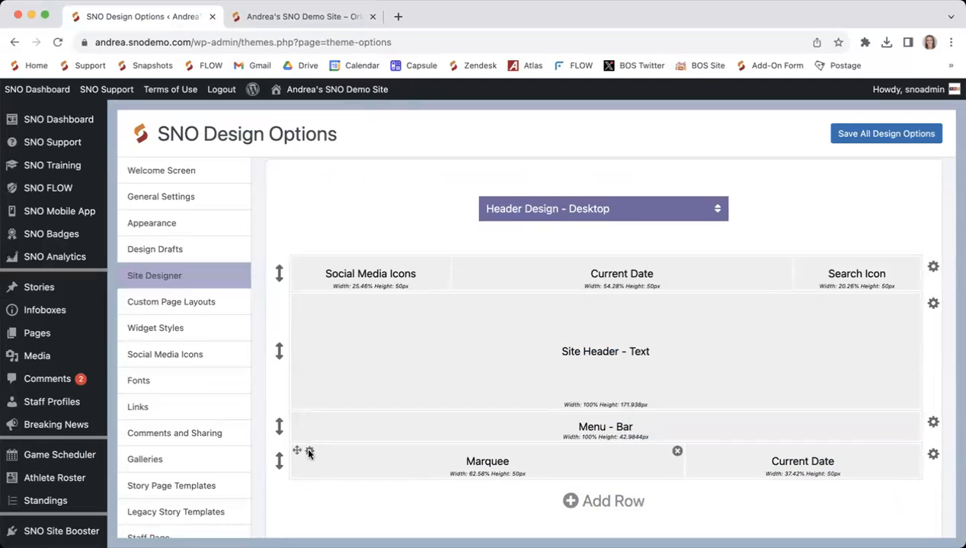
left_click(308, 453)
scroll(486, 348, "down", 5)
left_click(485, 356)
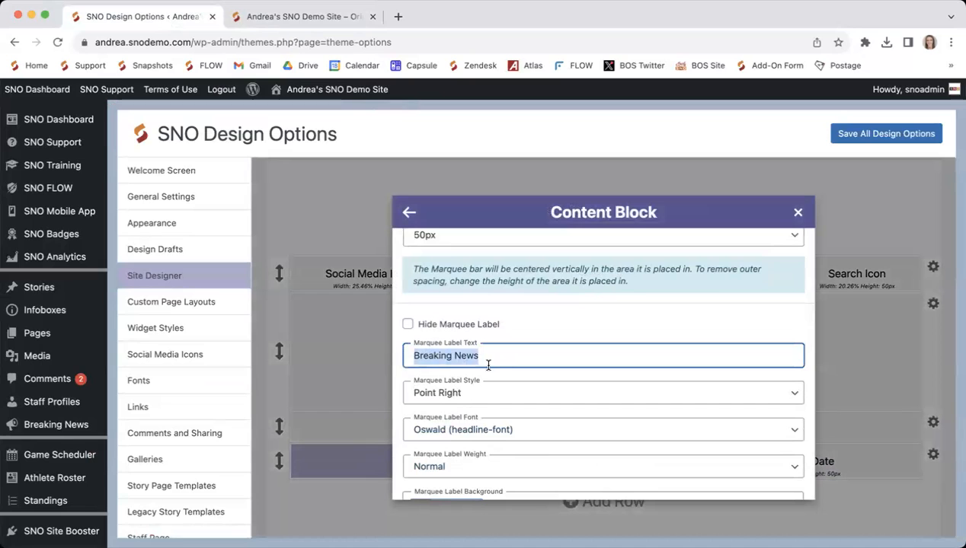
left_click(408, 323)
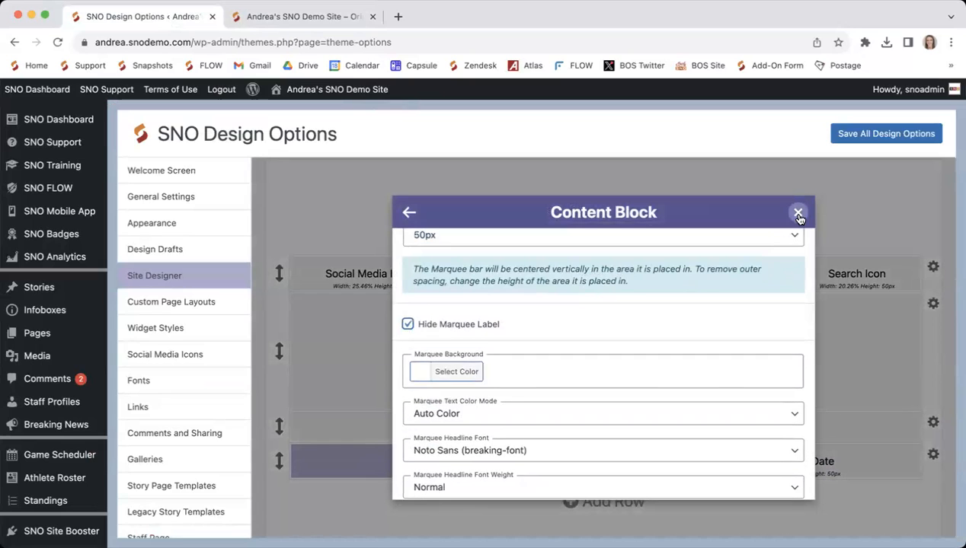
left_click(798, 214)
Save all design options, recheck the Marquee block's label setting and view the marquee on the live homepage
left_click(869, 139)
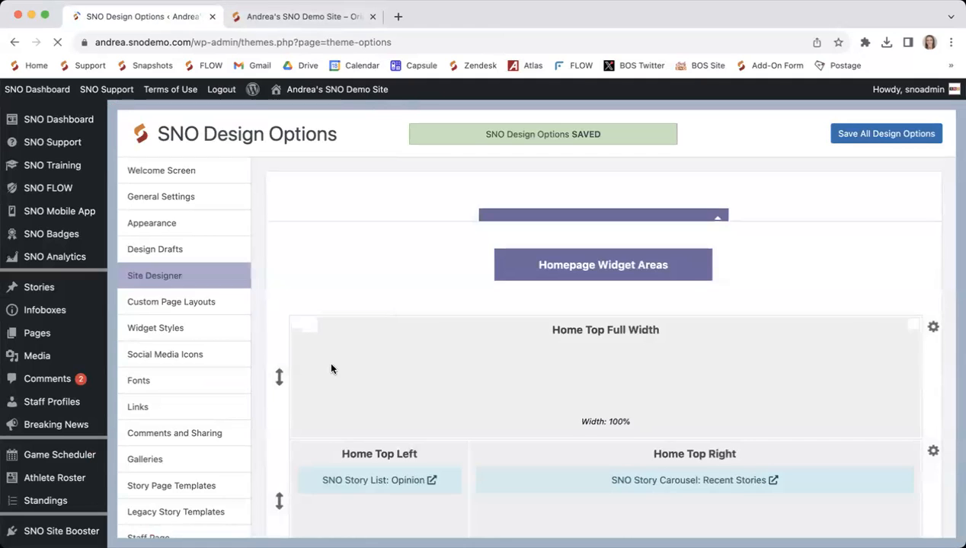
left_click(310, 464)
scroll(470, 448, "down", 3)
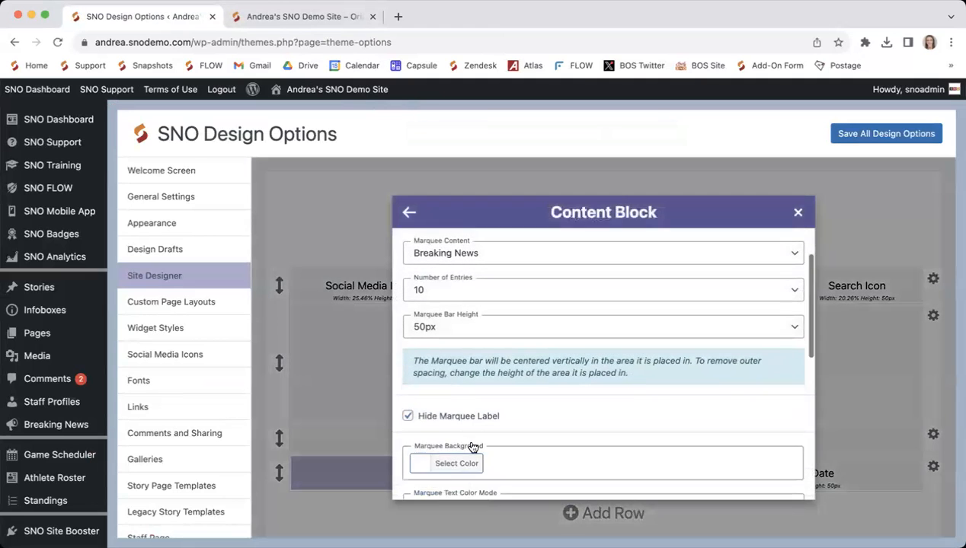
left_click(796, 213)
left_click(314, 21)
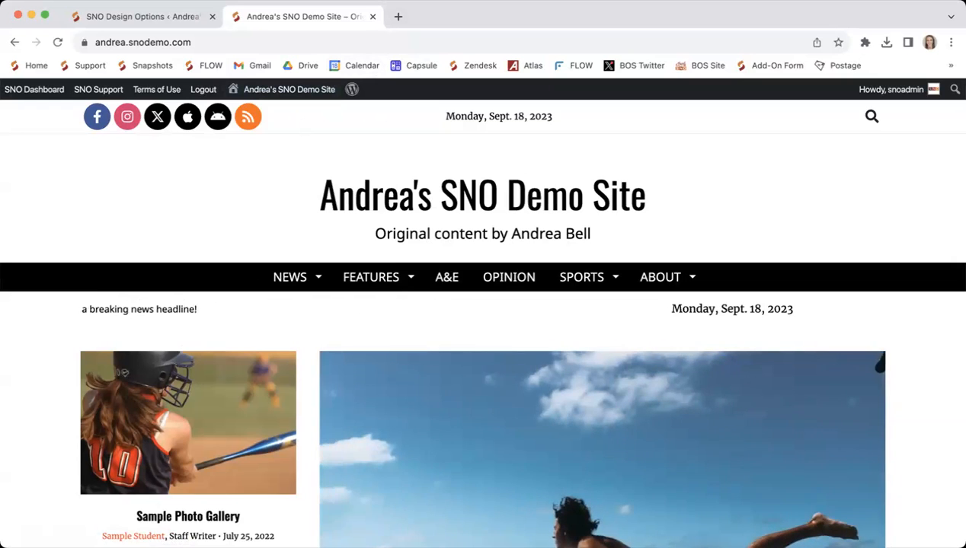
mouse_move(352, 89)
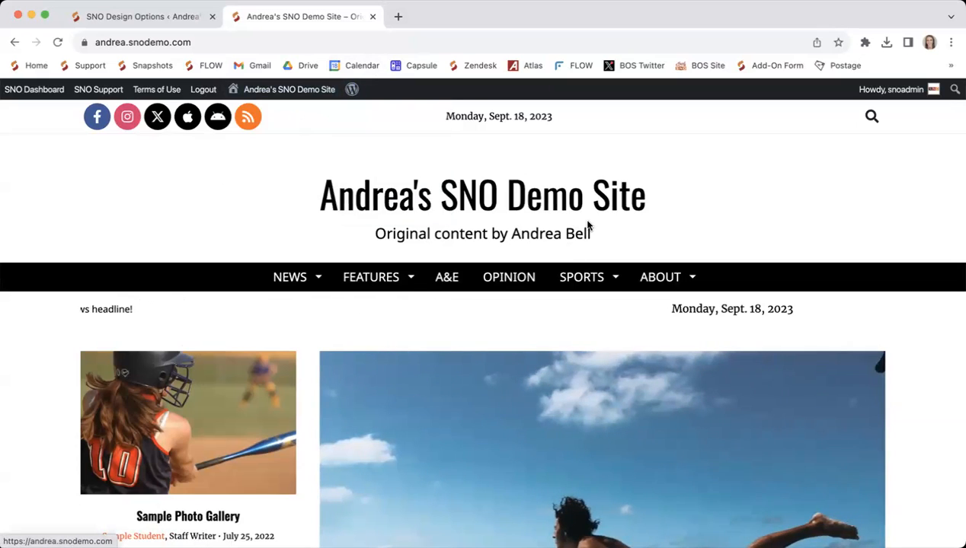
Return to the Site Designer and move the Marquee row above the Social Media Icons row
left_click(120, 17)
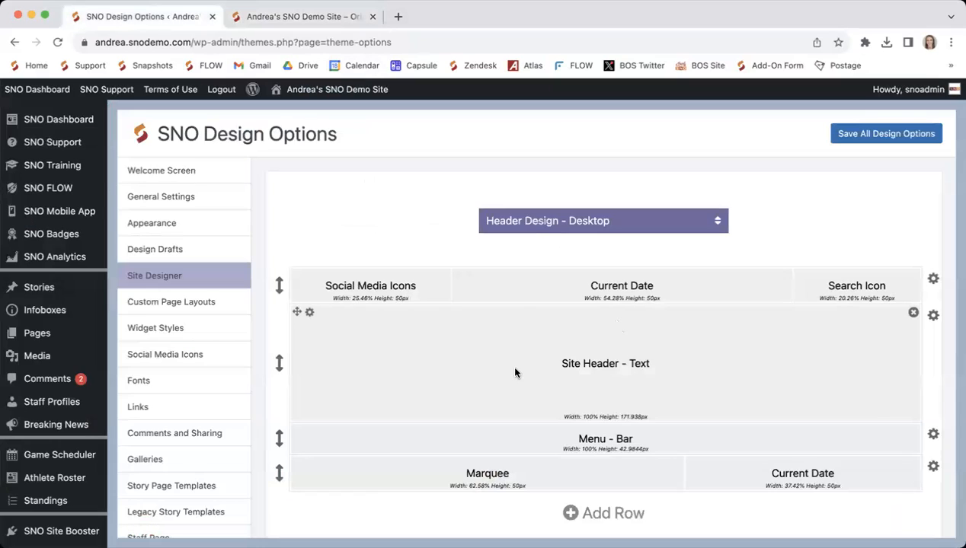
scroll(587, 464, "down", 1)
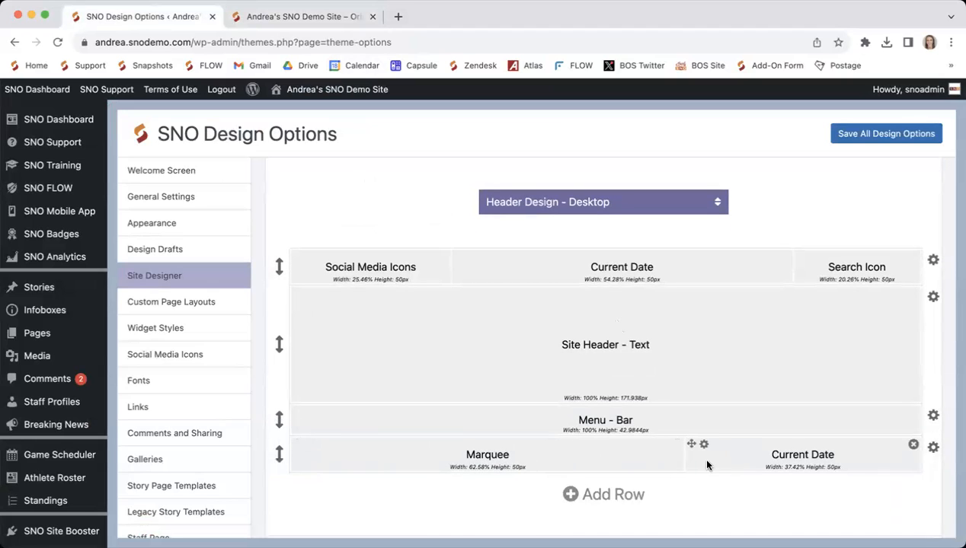
scroll(335, 507, "down", 1)
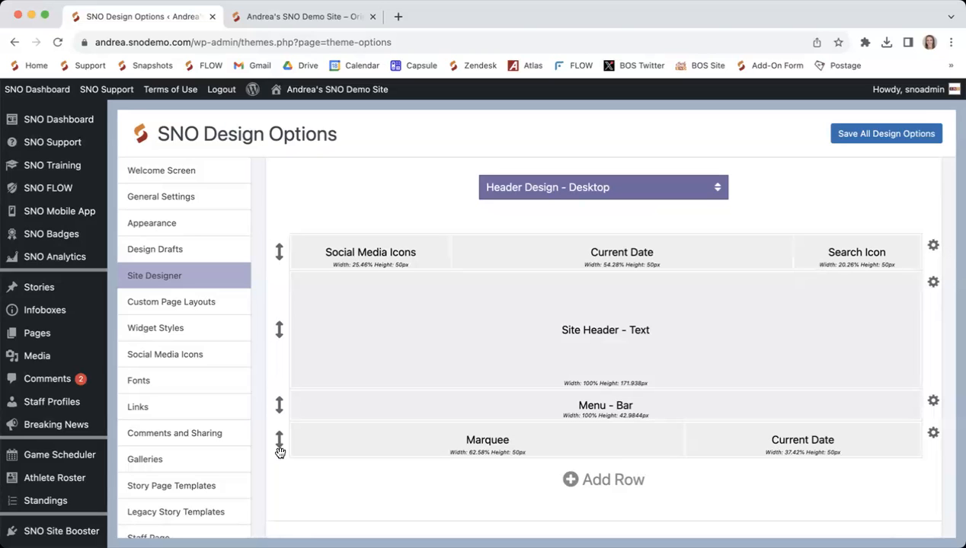
left_click_drag(277, 442, 307, 223)
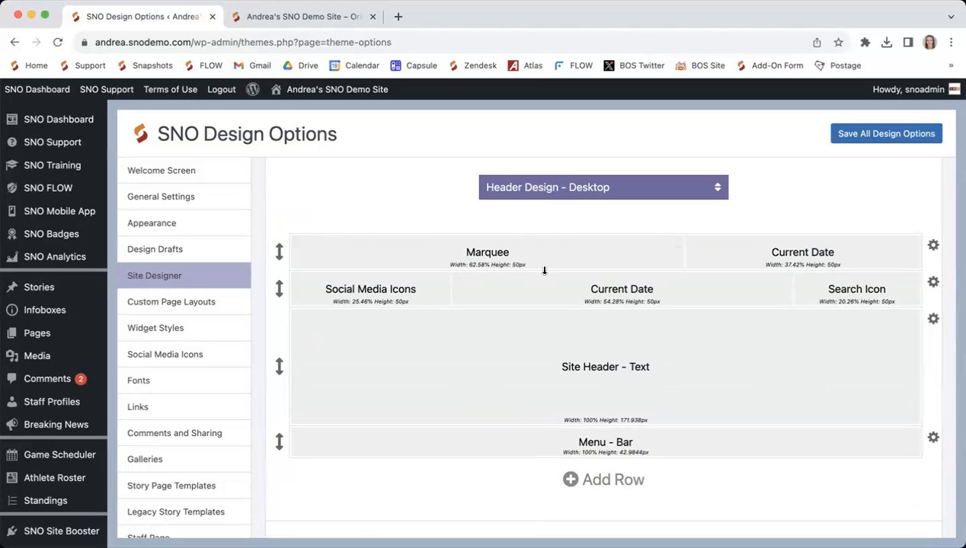
Reduce the Marquee row's height to 34px and widen the Marquee column to about 81%
mouse_move(535, 272)
left_mouse_down()
mouse_move(535, 254)
mouse_move(533, 274)
mouse_move(531, 264)
left_mouse_up()
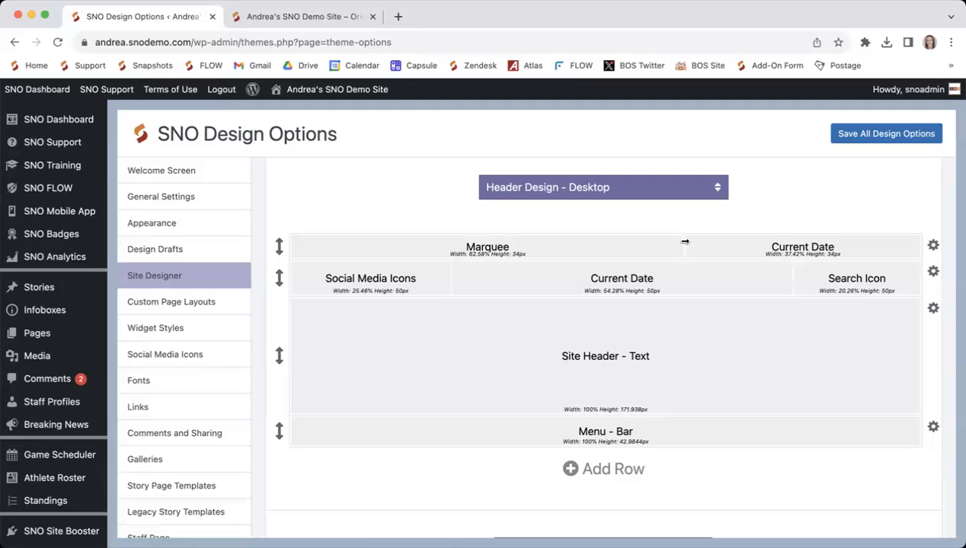
left_click_drag(683, 249, 800, 248)
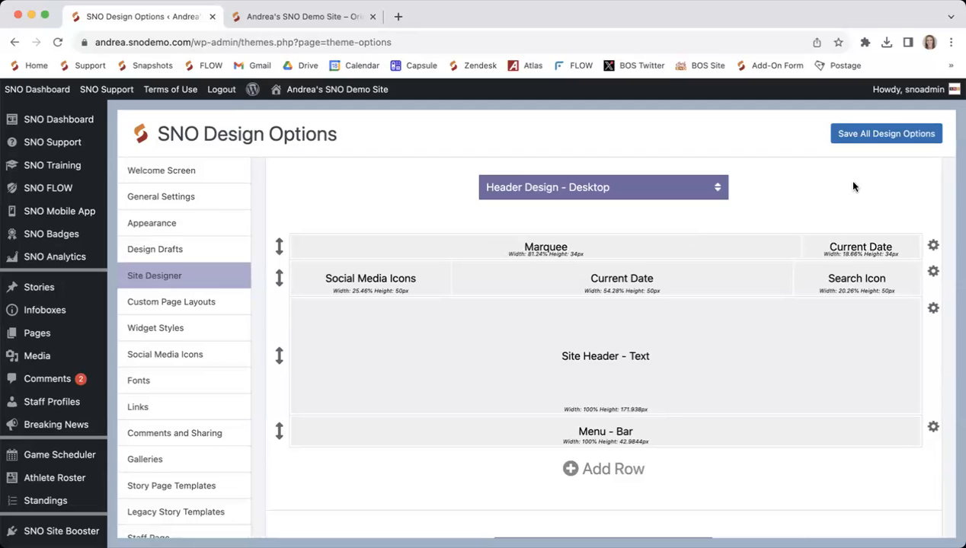
Save all design options and reload the live homepage to check the rearranged header
left_click(878, 142)
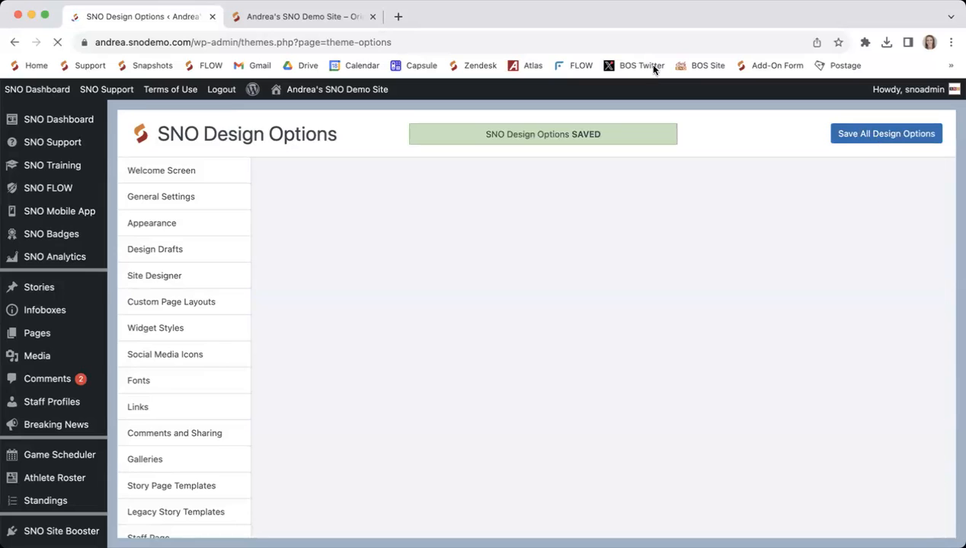
left_click(304, 17)
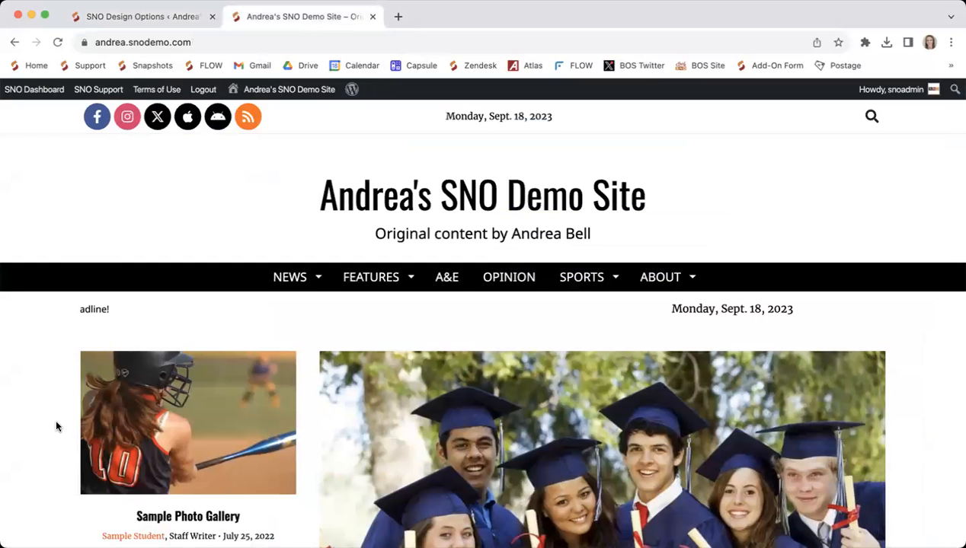
key("super+r")
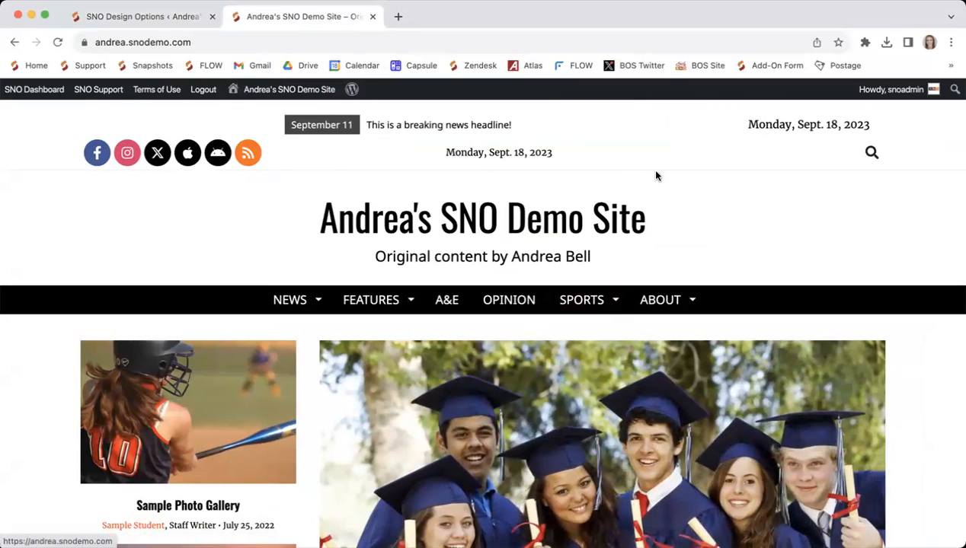
Compare the Site Designer's header layout with the live homepage and look over the Marquee row's available row options
left_click(169, 18)
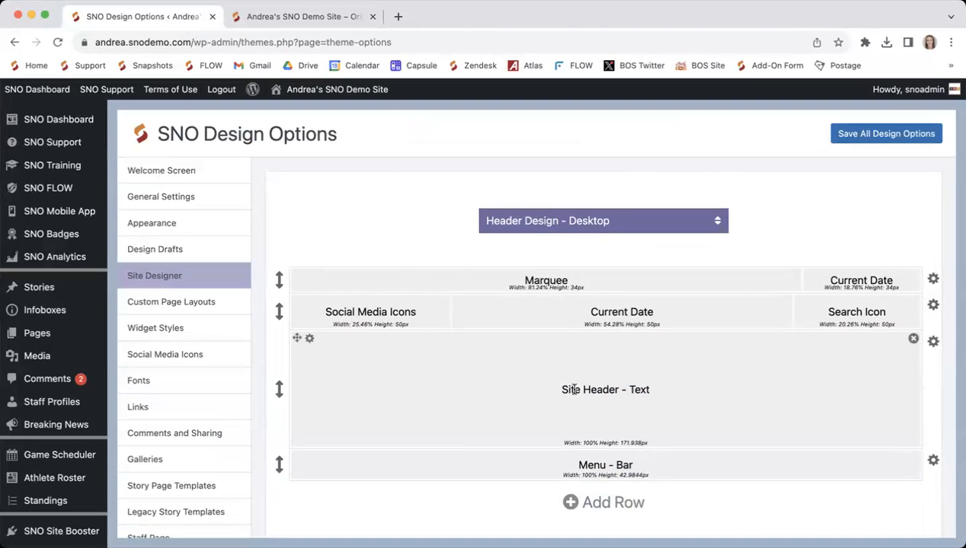
left_click(289, 16)
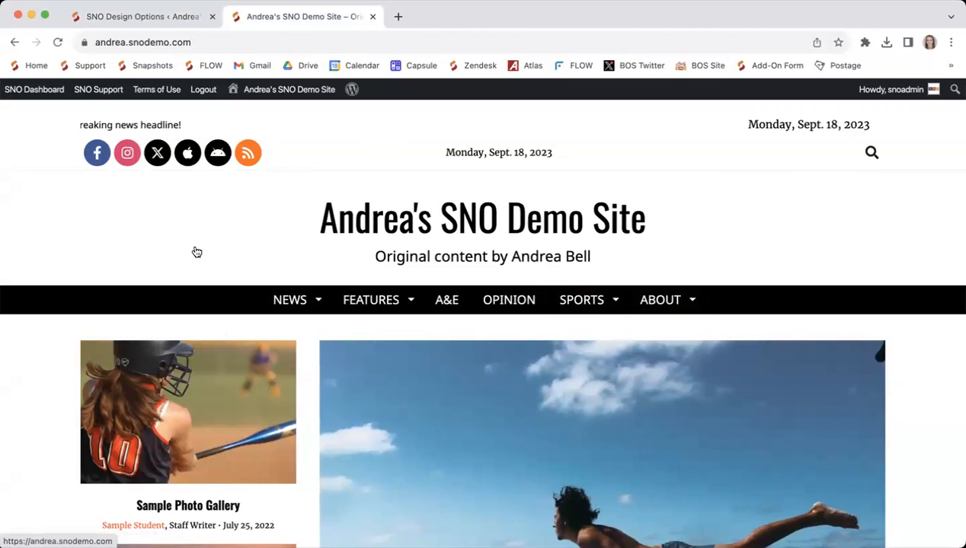
left_click(174, 26)
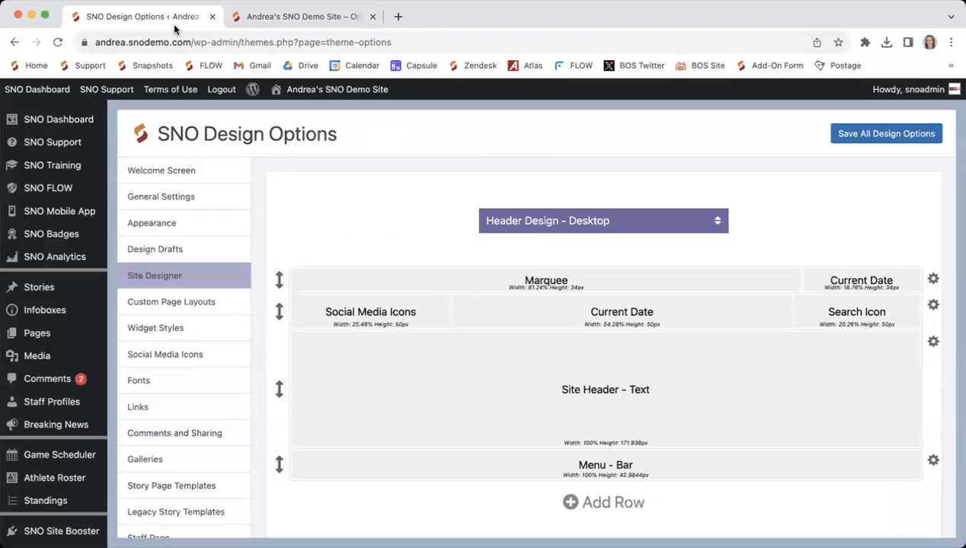
left_click(934, 280)
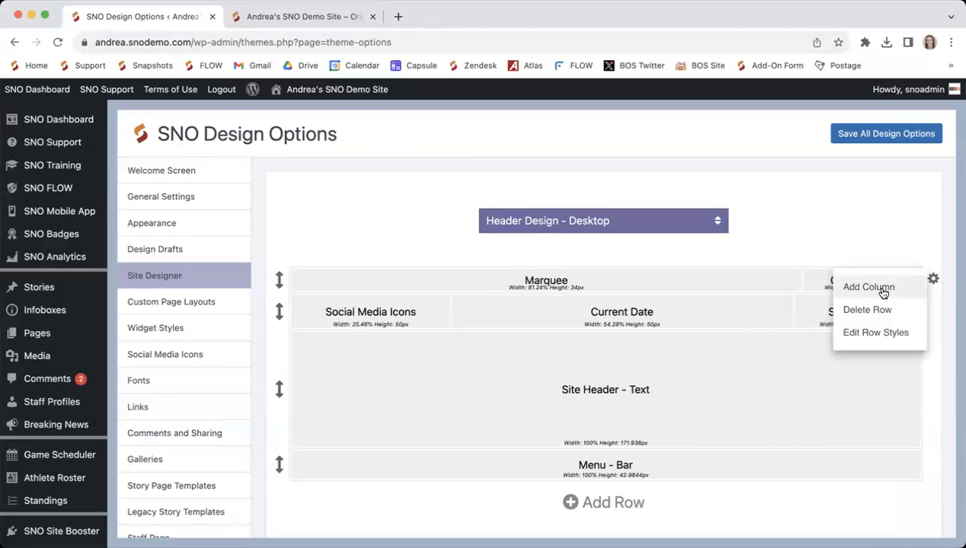
left_click(933, 279)
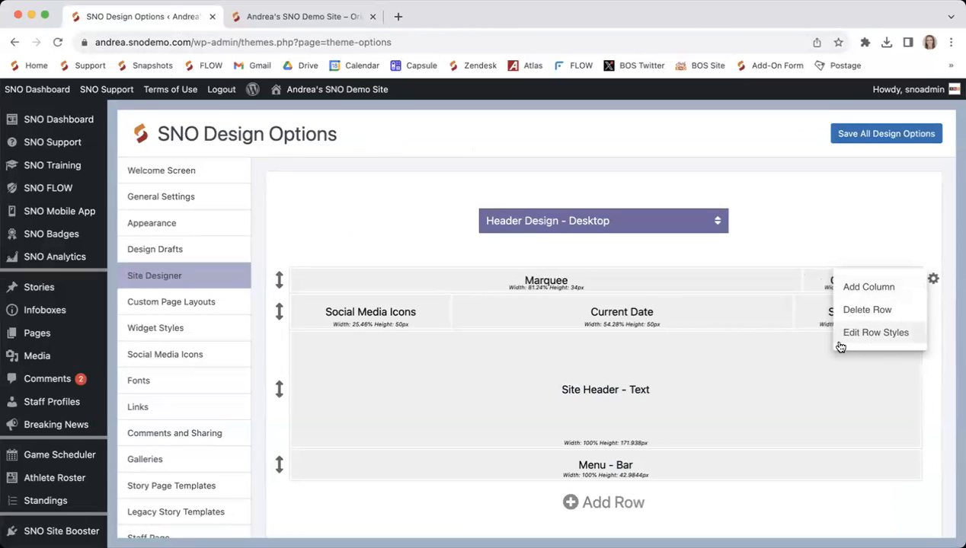
left_click(334, 23)
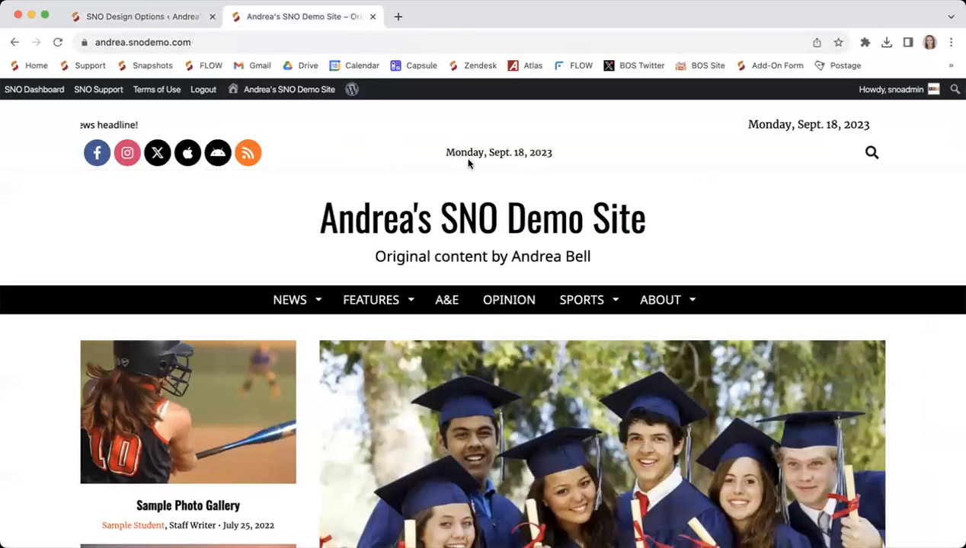
left_click(160, 23)
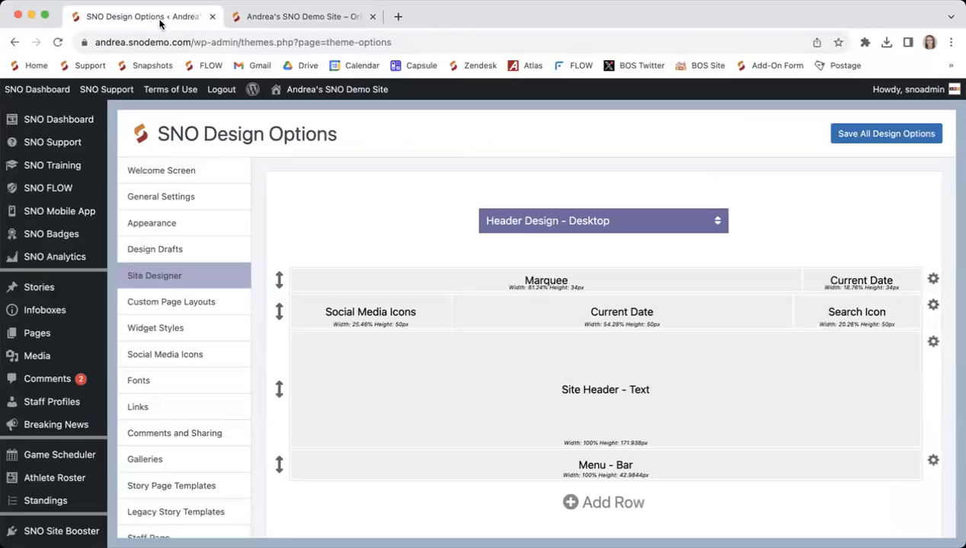
Open the row styles of the Social Media Icons row, review the background, sticky, border and margin settings, and compare with the live homepage
left_click(933, 307)
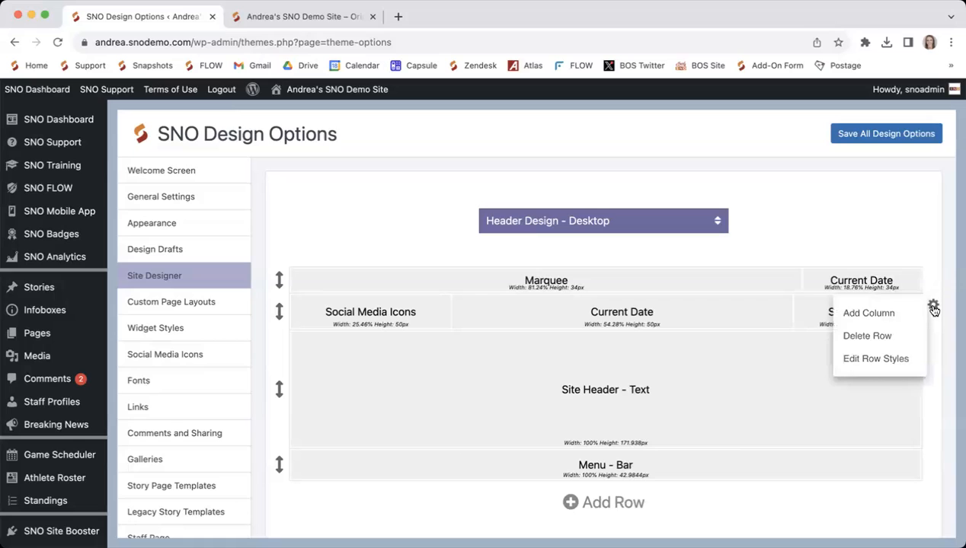
left_click(901, 361)
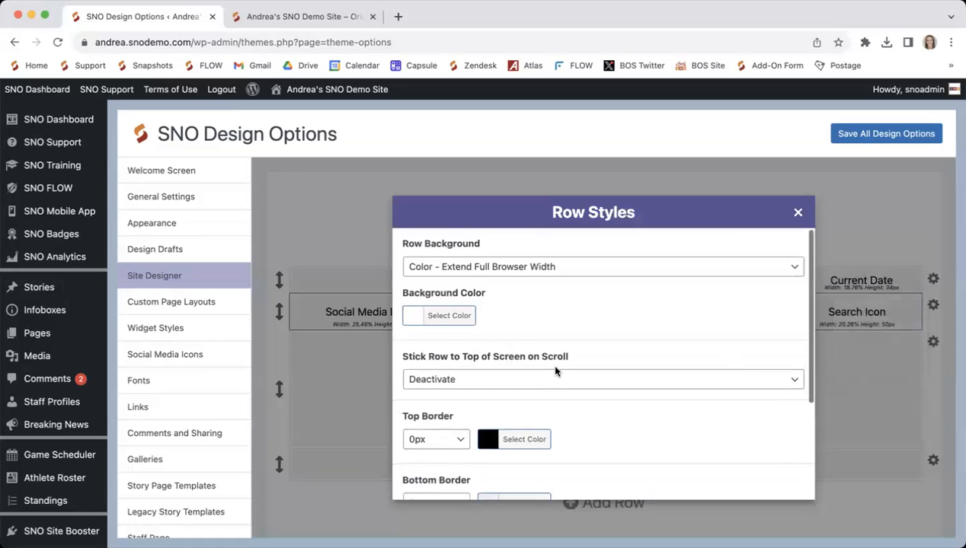
scroll(549, 362, "down", 1)
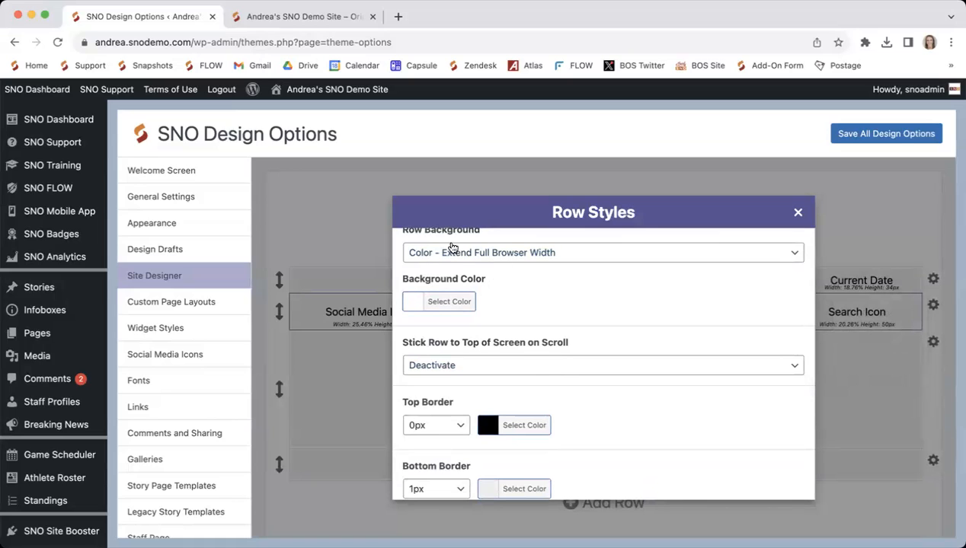
scroll(453, 363, "down", 3)
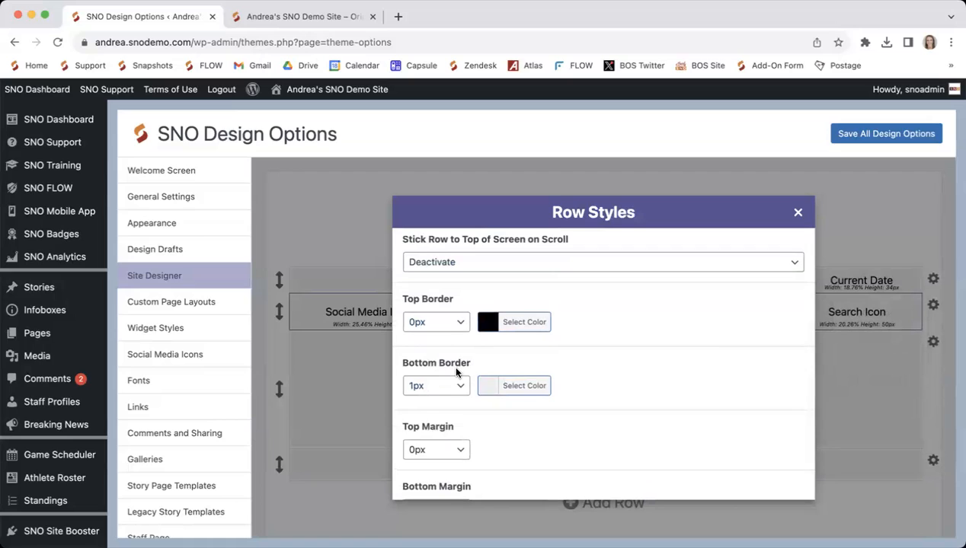
left_click(444, 323)
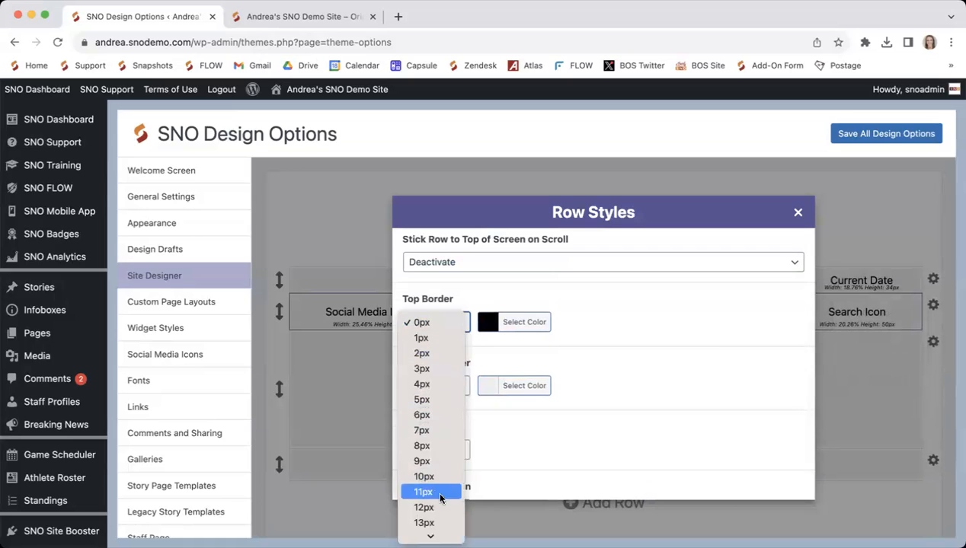
left_click(448, 323)
scroll(515, 427, "down", 1)
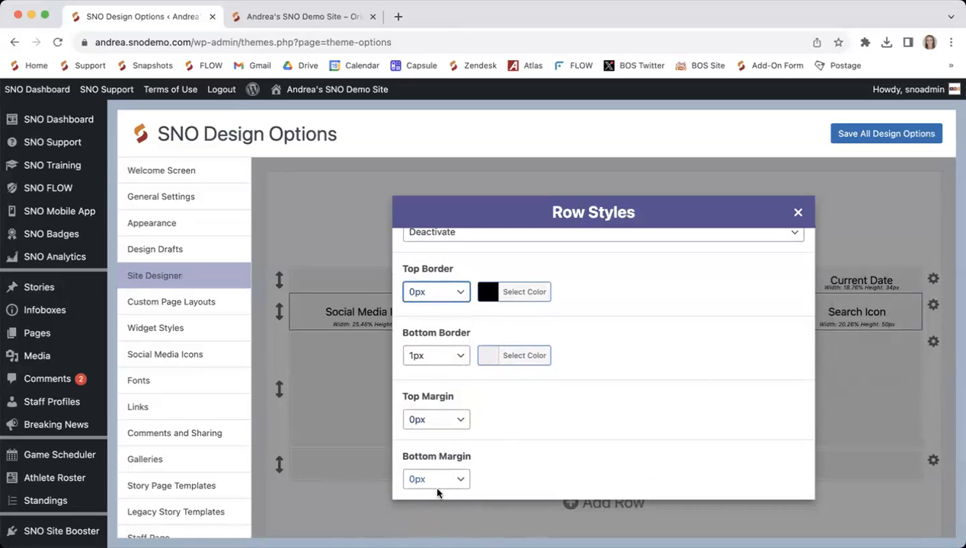
scroll(505, 468, "up", 5)
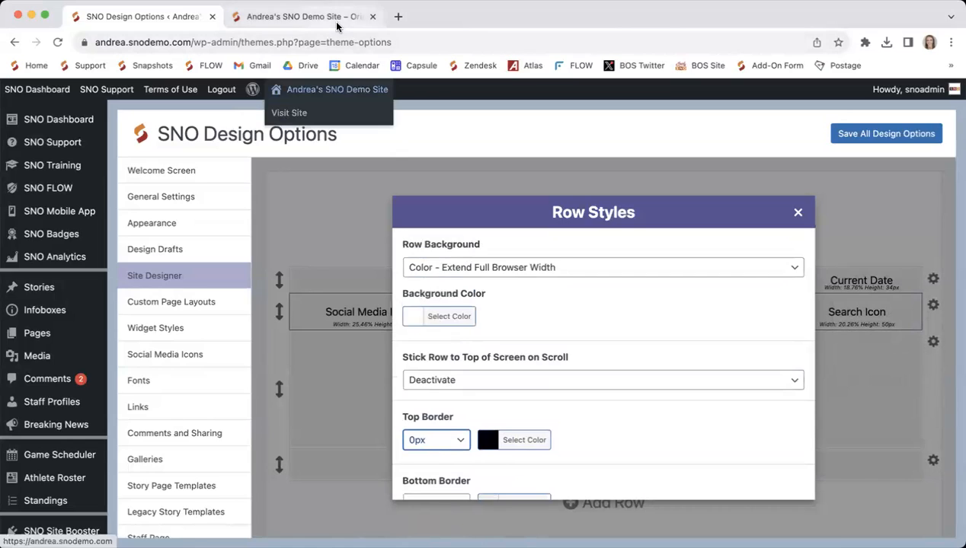
left_click(305, 16)
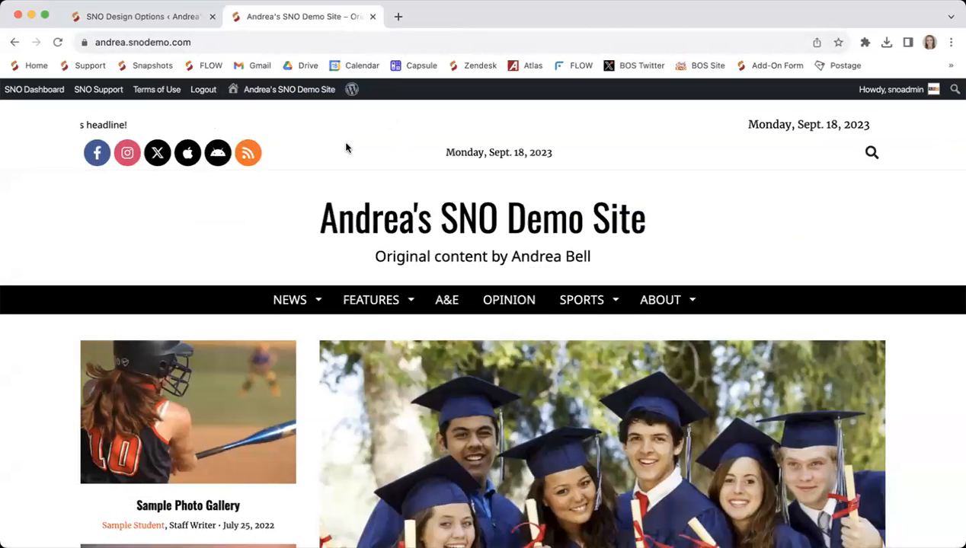
left_click(186, 21)
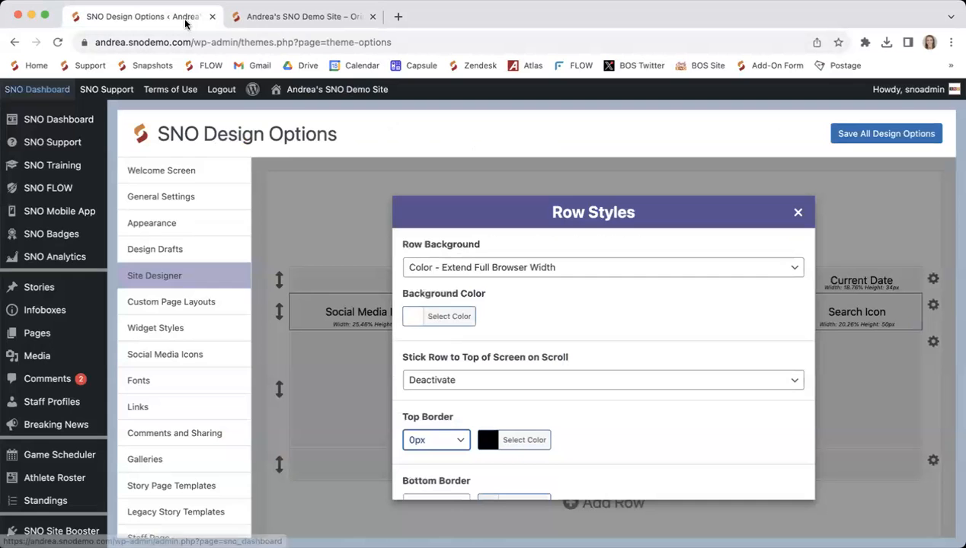
Set the Social Media Icons row's background color to black
left_click(447, 318)
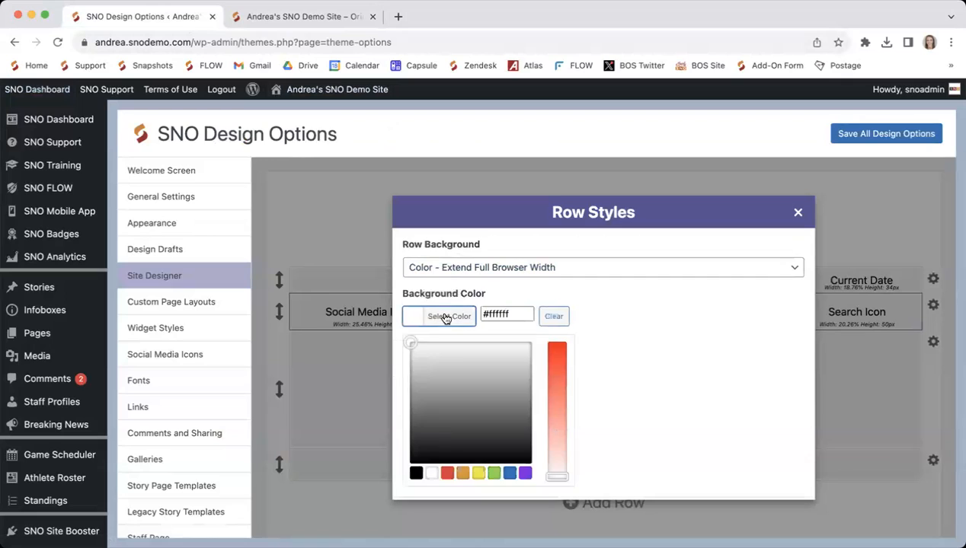
left_click(417, 474)
left_click(648, 334)
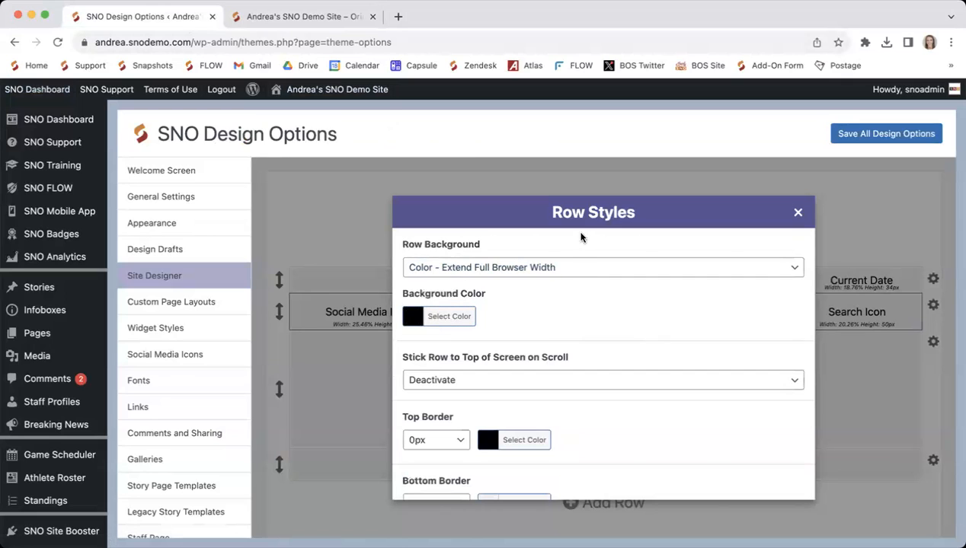
Try the Color option as the row background and examine the content width on the live homepage
left_click(586, 267)
left_click(542, 250)
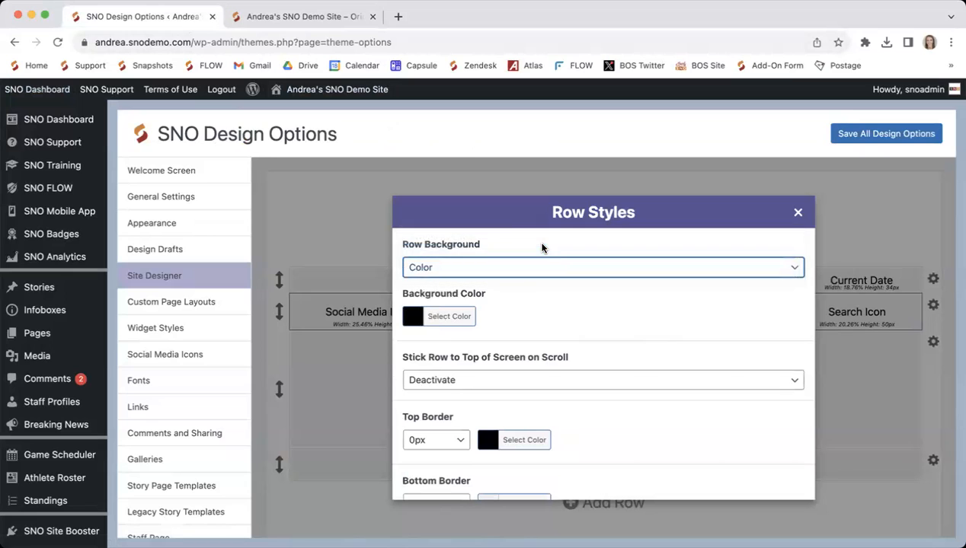
left_click(329, 16)
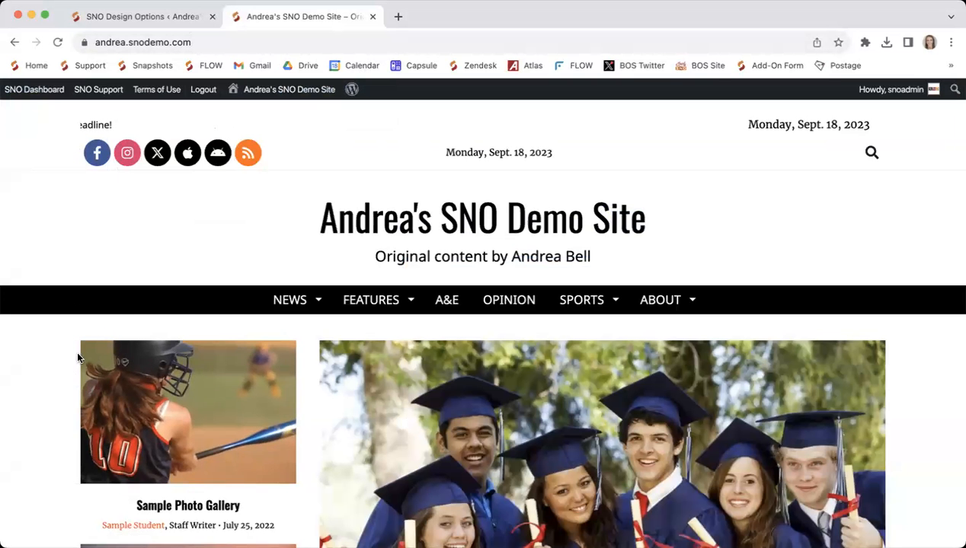
left_click(169, 17)
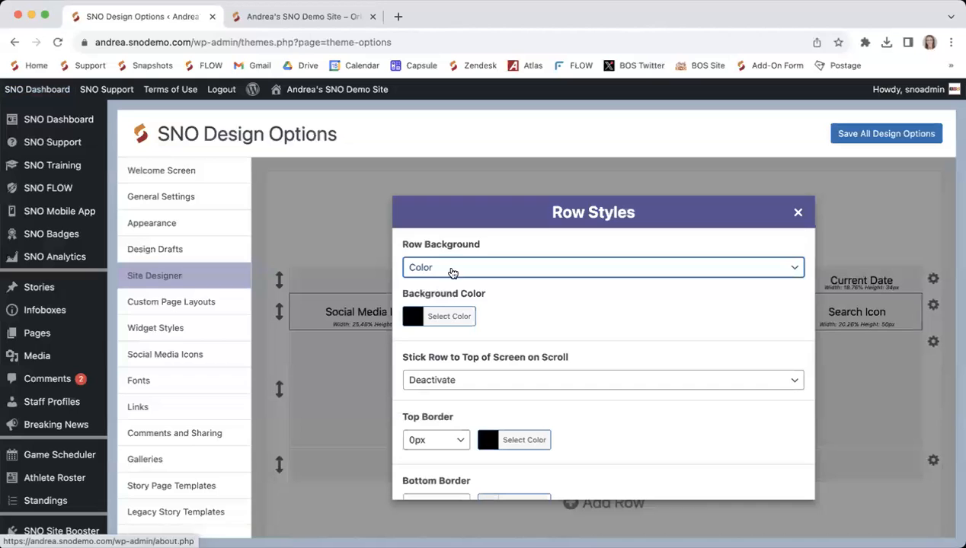
Set the row background to Color - Extend Full Browser Width and check the row's full width on the live homepage
left_click(452, 269)
left_click(457, 284)
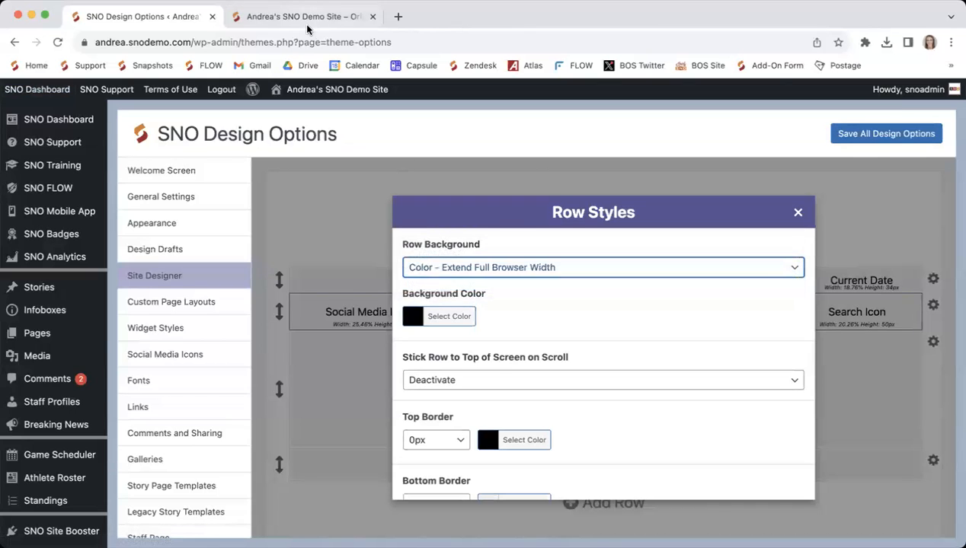
left_click(305, 17)
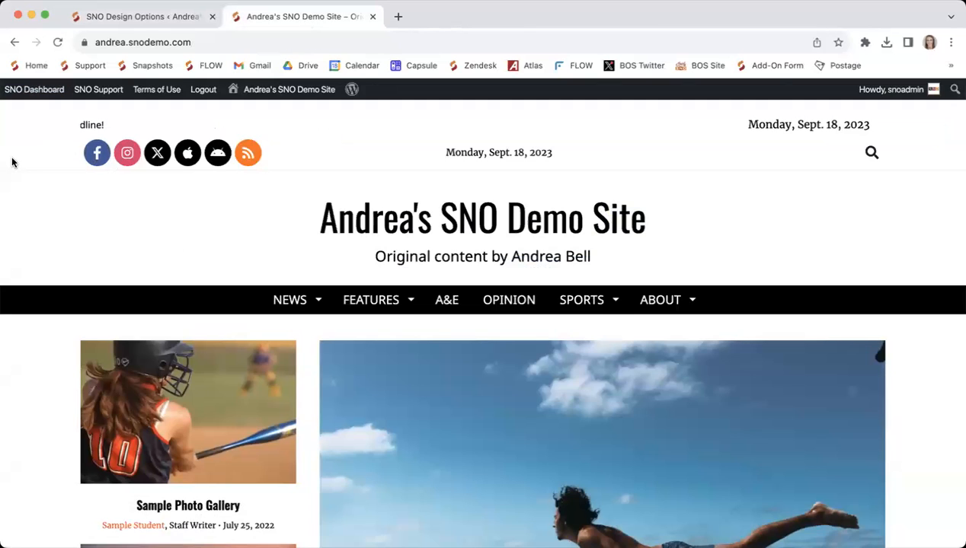
left_click(141, 19)
left_click(476, 268)
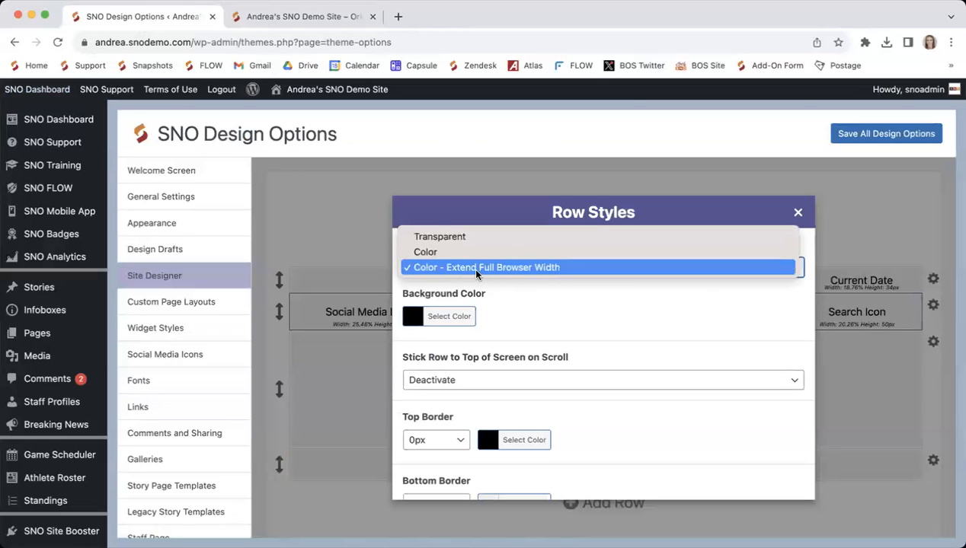
left_click(492, 272)
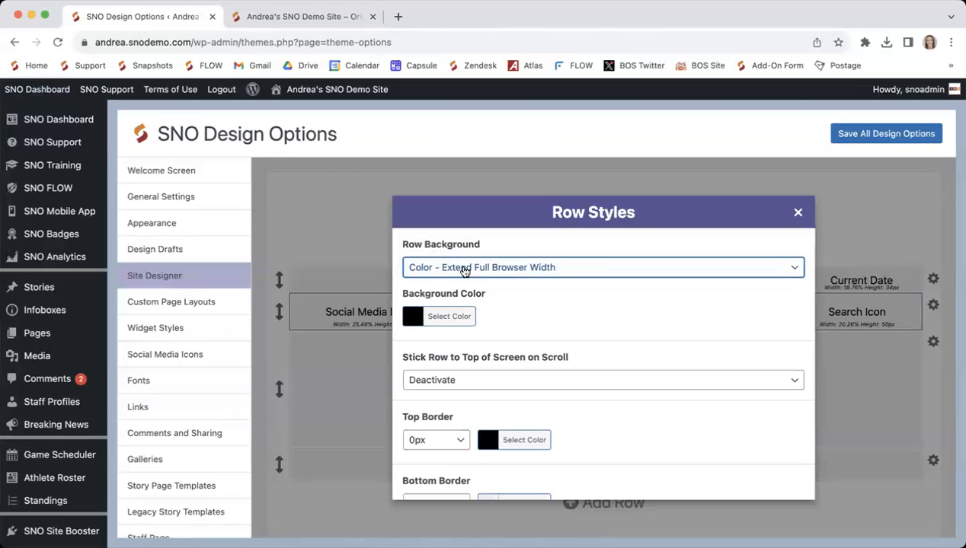
Close the row styles, save all design options and view the restyled Social Media Icons row on the live homepage
left_click(797, 210)
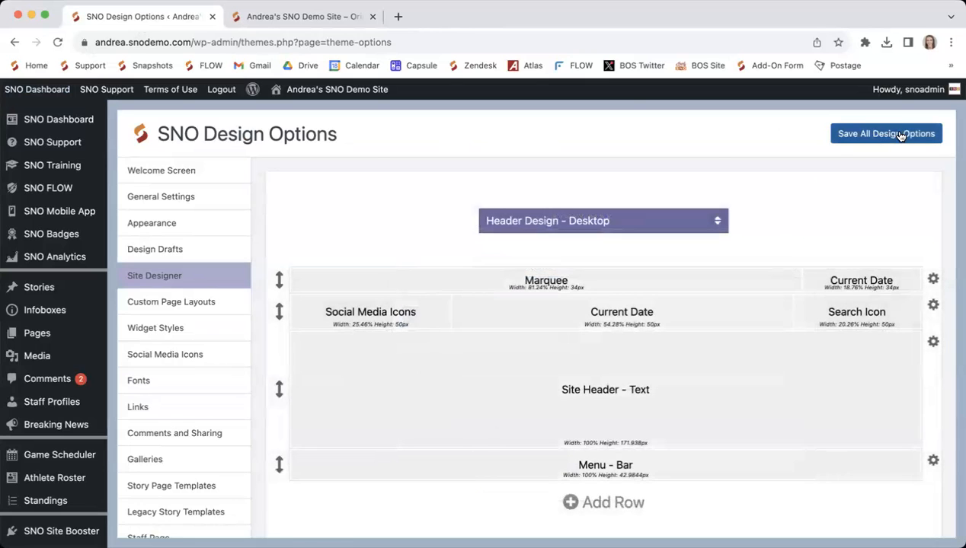
left_click(901, 136)
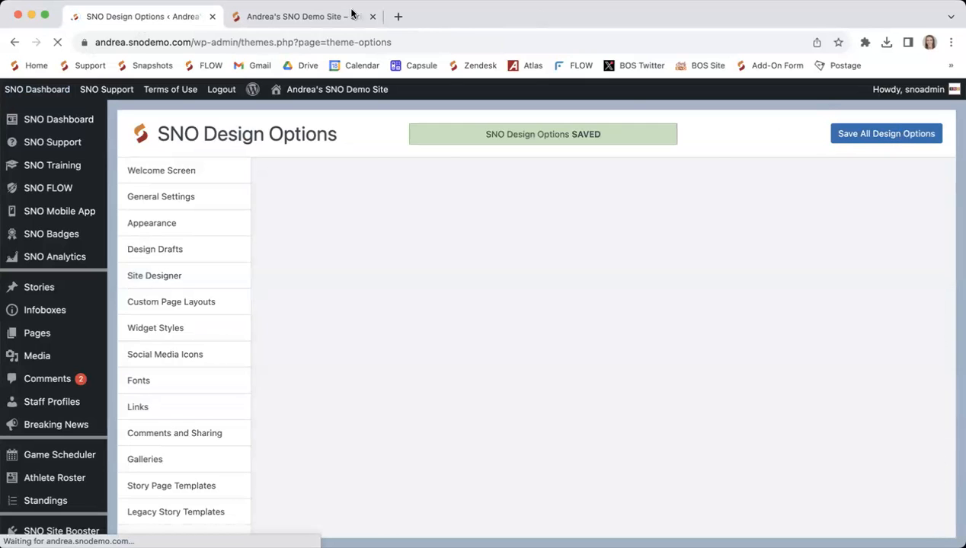
left_click(332, 17)
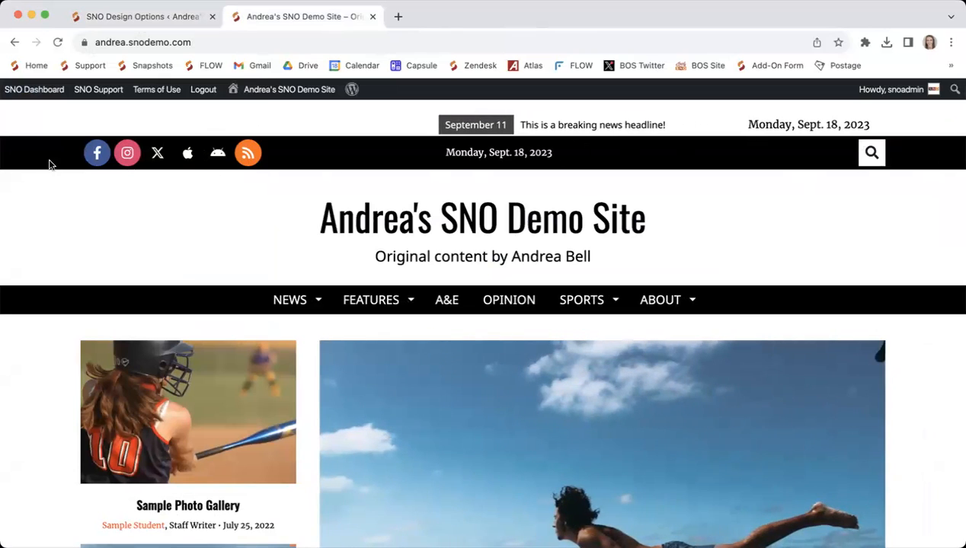
Review the Marquee row's background, sticky, border and margin styles in the Site Designer
left_click(147, 23)
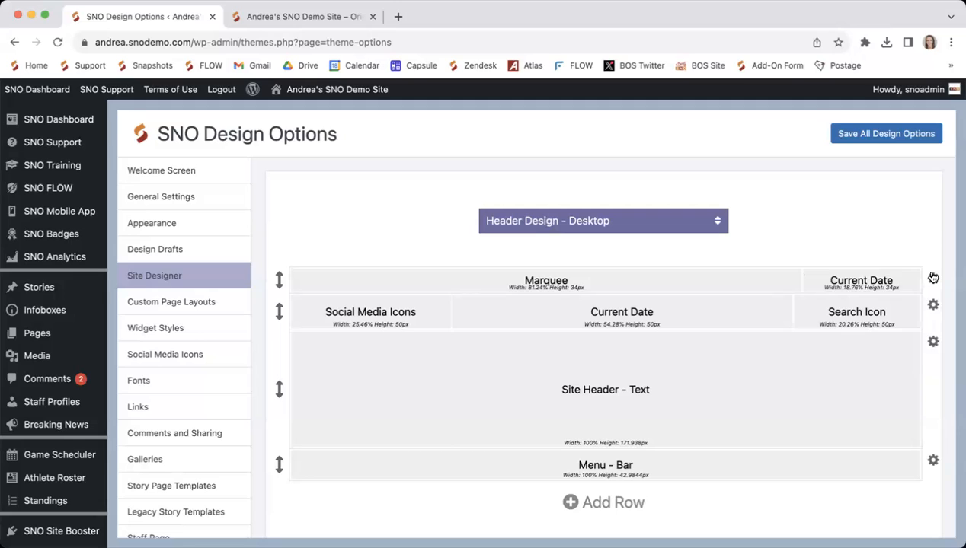
mouse_move(931, 281)
left_click(899, 330)
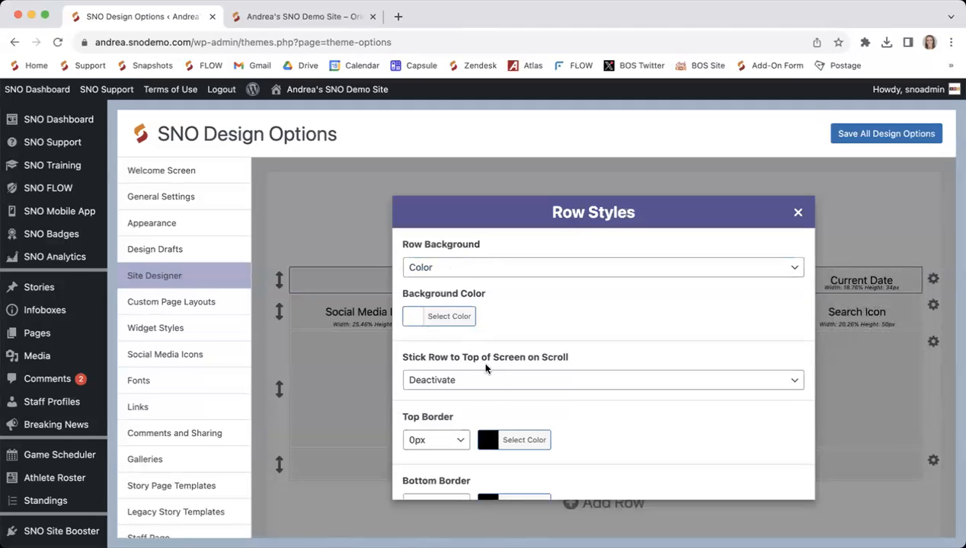
scroll(486, 369, "down", 3)
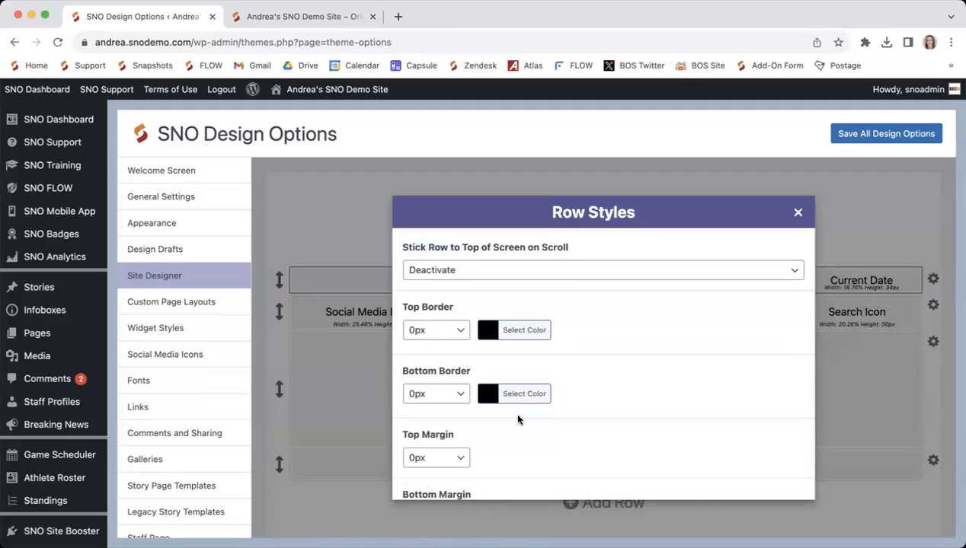
left_click(798, 213)
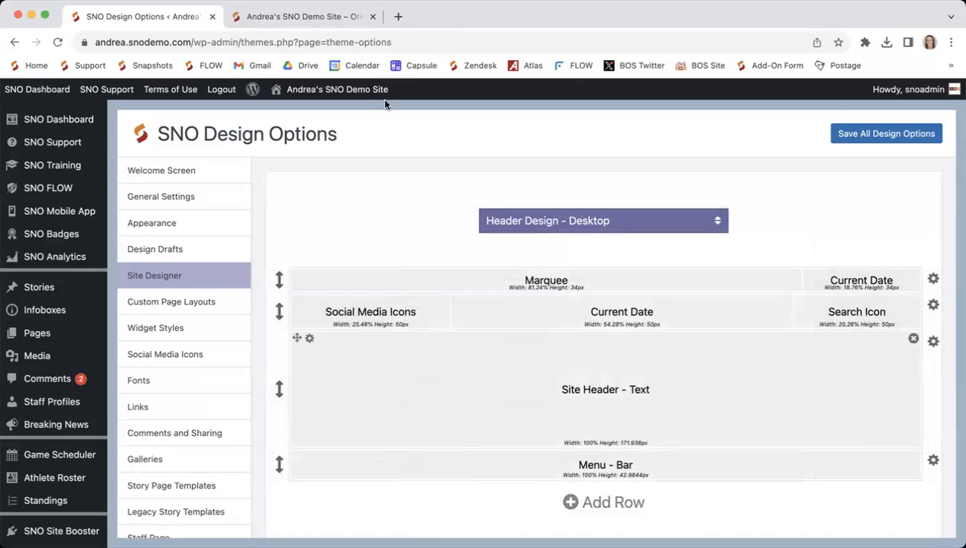
Check the site title area on the live homepage and return to the Site Header - Text block in the Site Designer
left_click(328, 17)
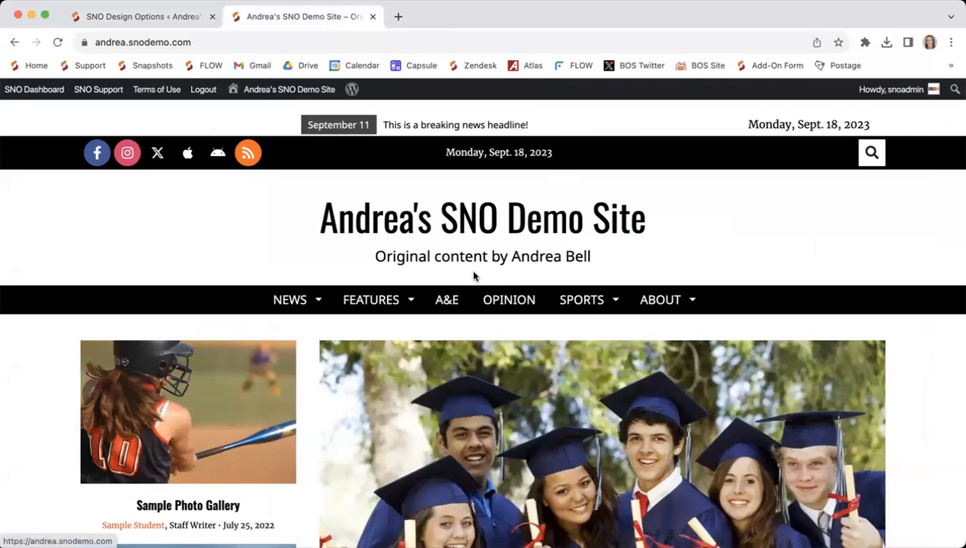
left_click(177, 21)
scroll(462, 429, "down", 1)
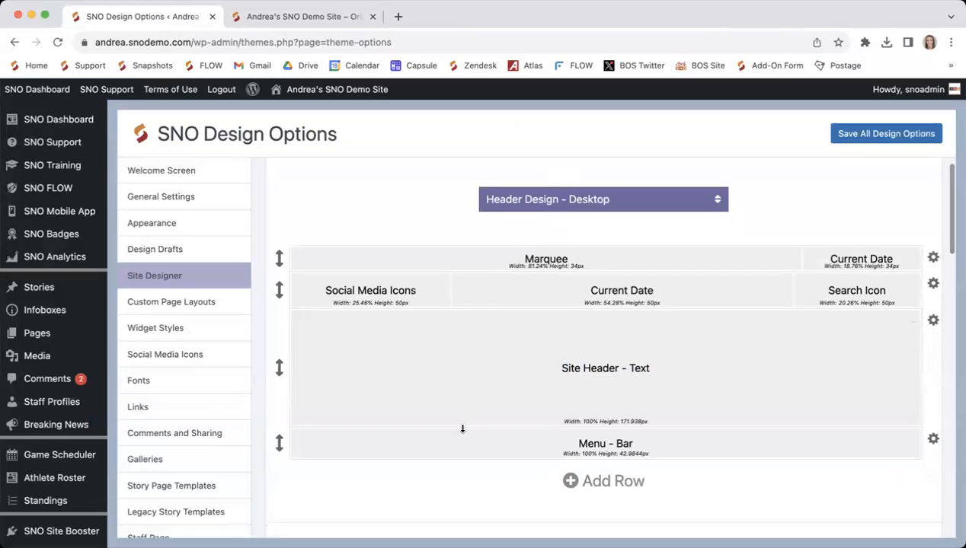
mouse_move(594, 367)
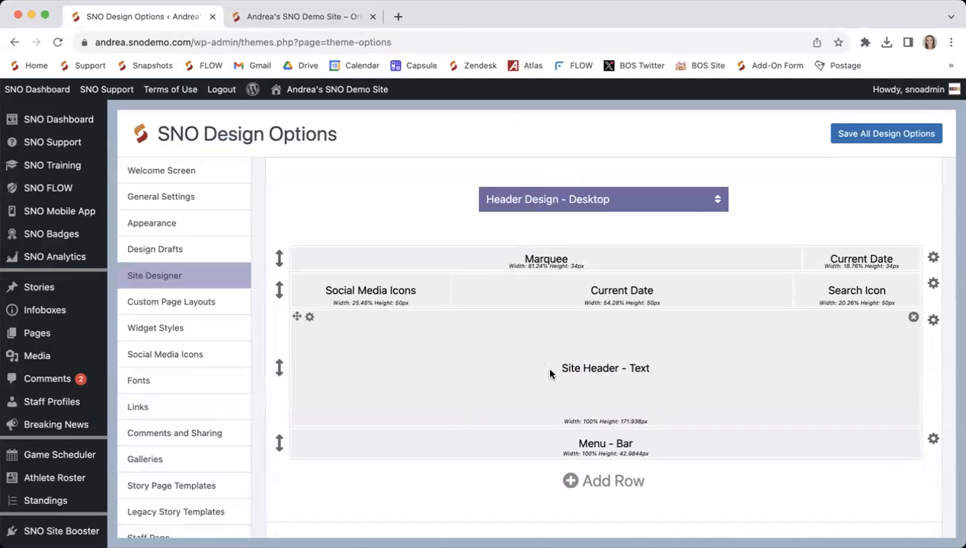
Review the Site Header - Text block's style settings and the list of alternative content blocks, leaving the block as it is
left_click(310, 319)
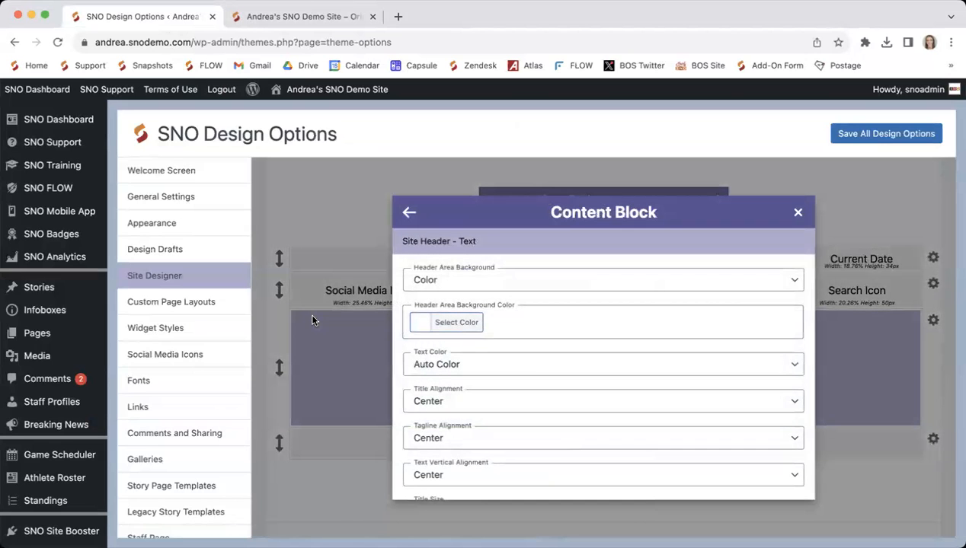
scroll(491, 401, "down", 5)
scroll(492, 402, "up", 5)
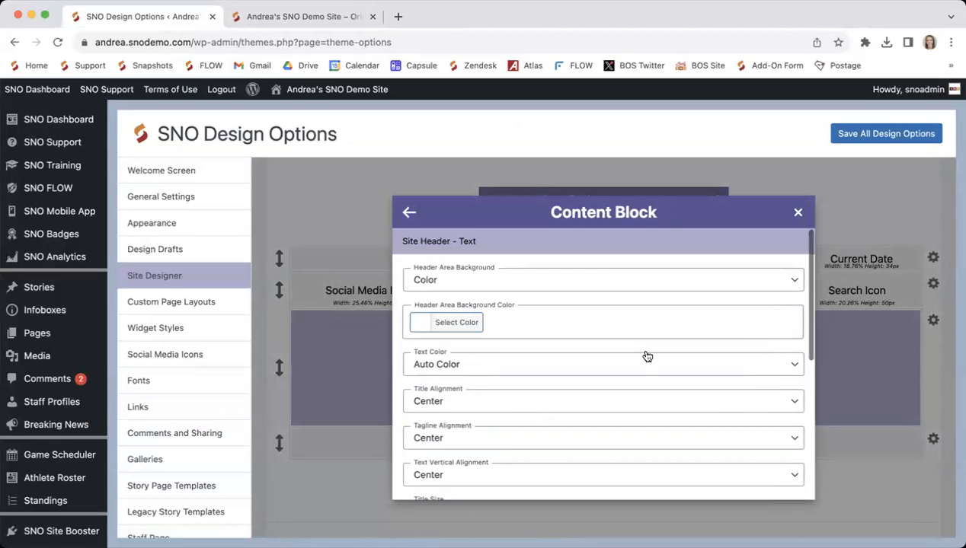
scroll(603, 290, "down", 1)
scroll(603, 293, "up", 1)
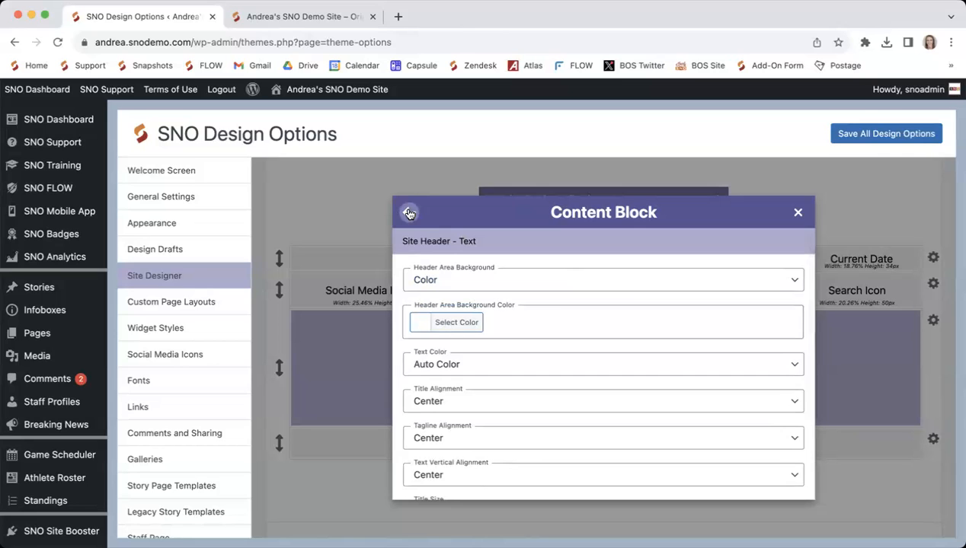
left_click(409, 214)
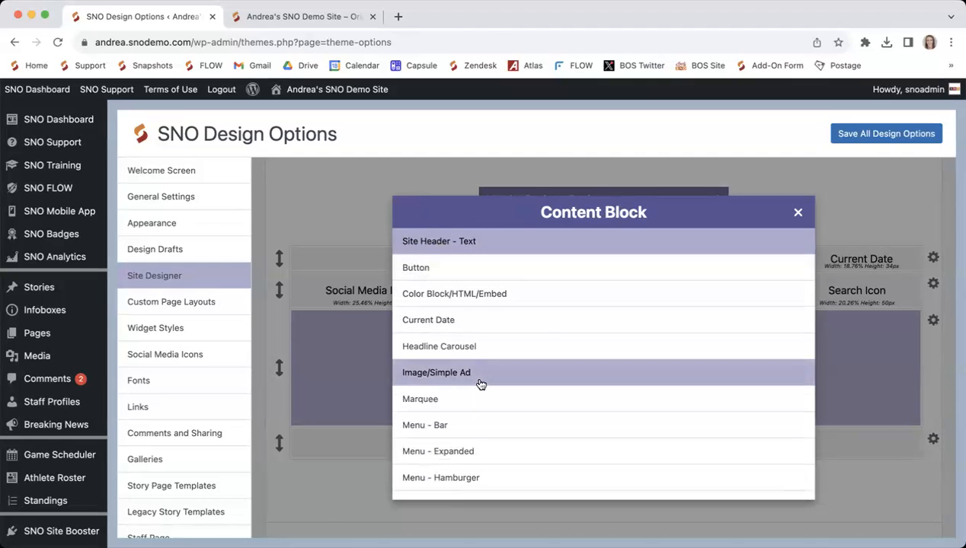
scroll(479, 384, "down", 1)
left_click(799, 213)
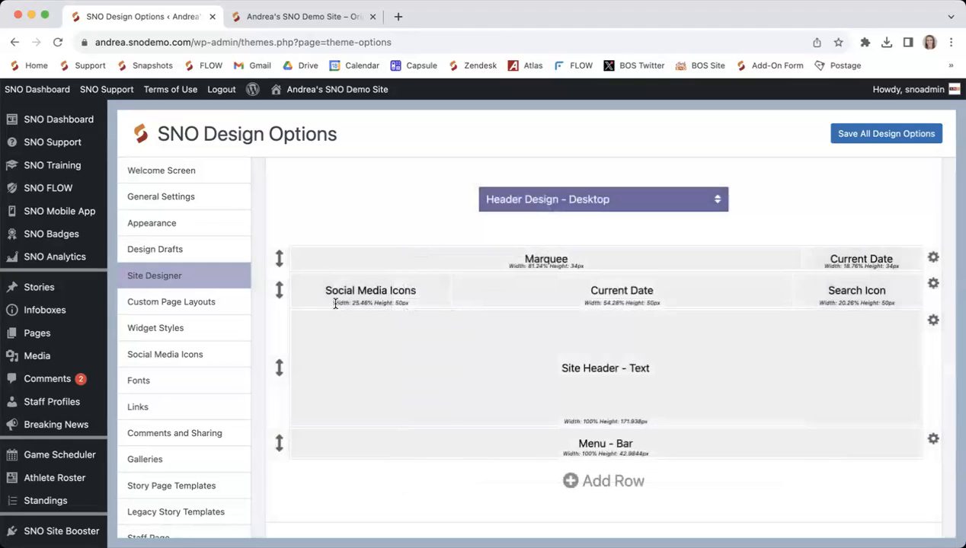
Replace the Site Header - Text block with a Site Header - Graphic block
left_click(308, 318)
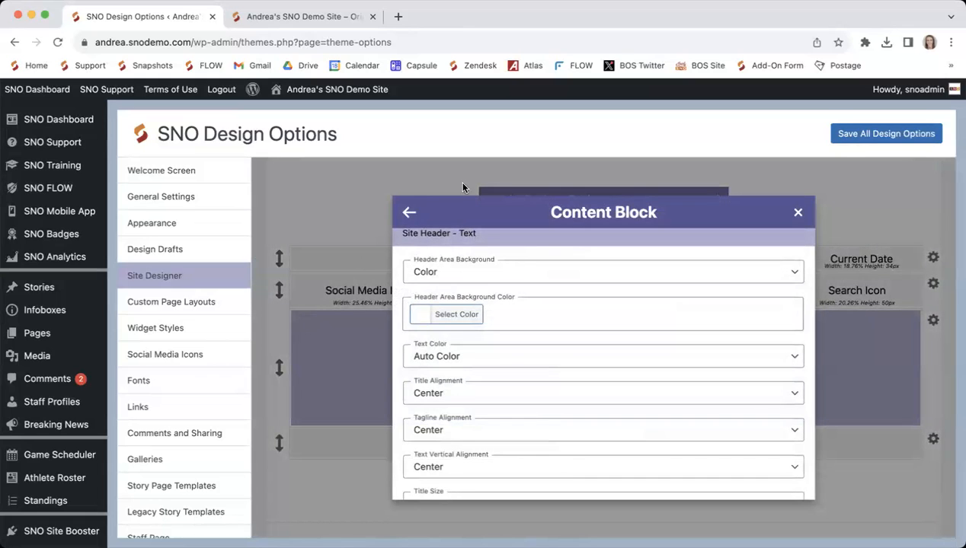
left_click(409, 214)
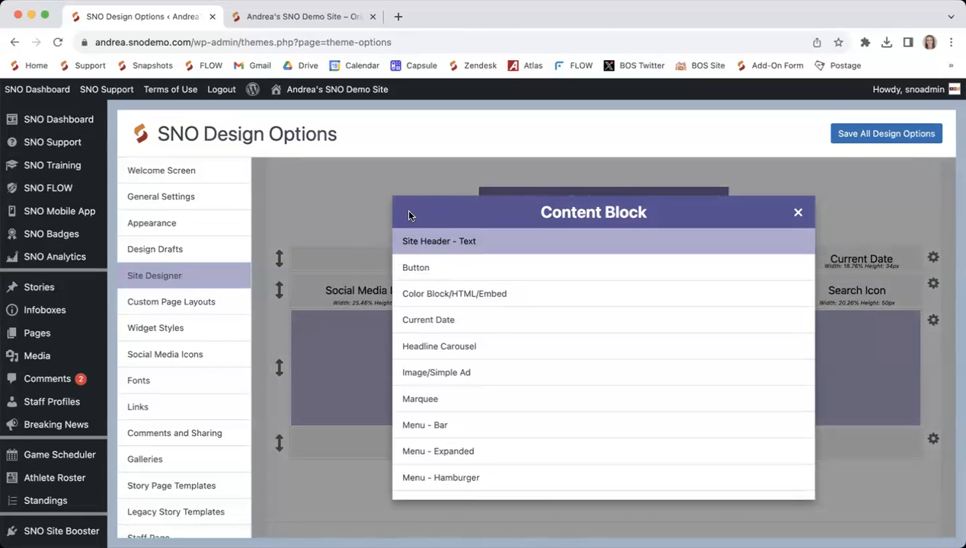
scroll(547, 476, "down", 5)
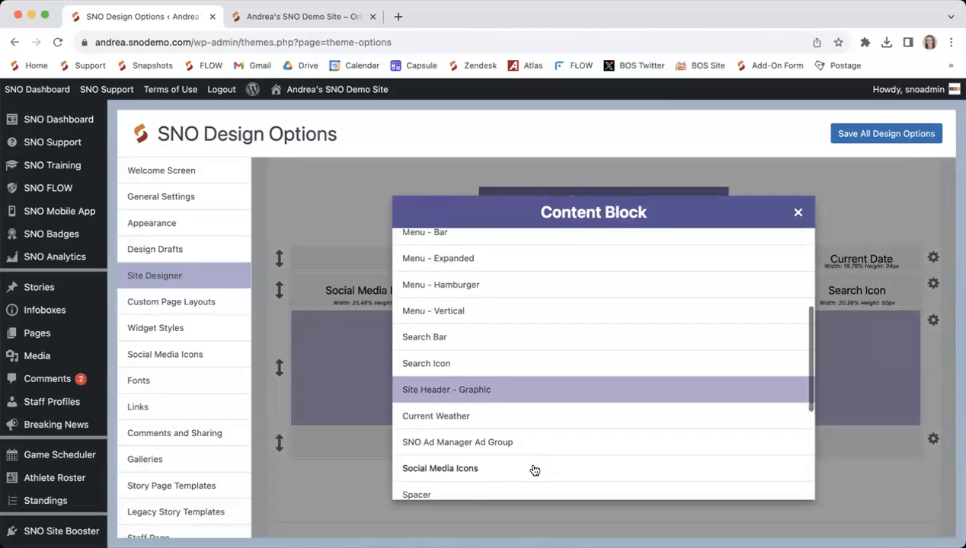
left_click(506, 401)
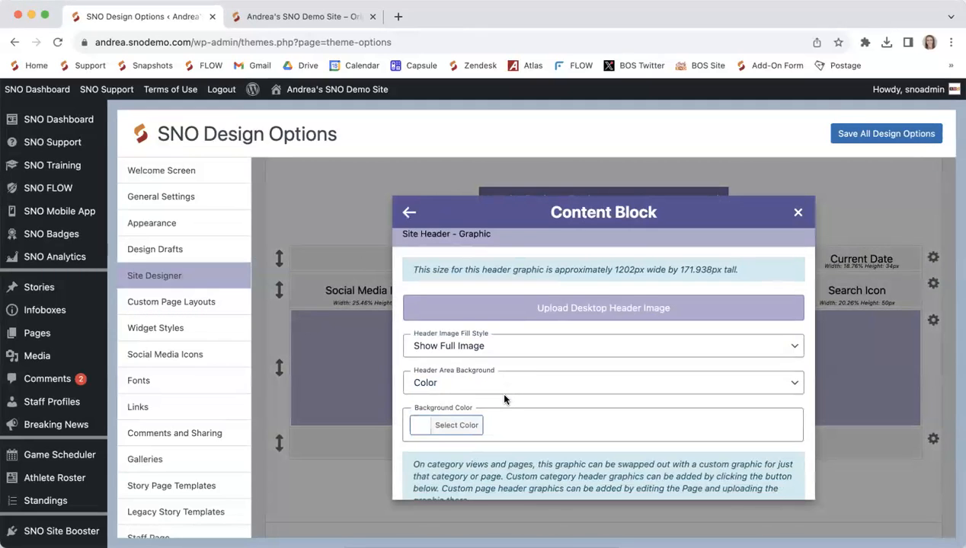
scroll(533, 417, "down", 1)
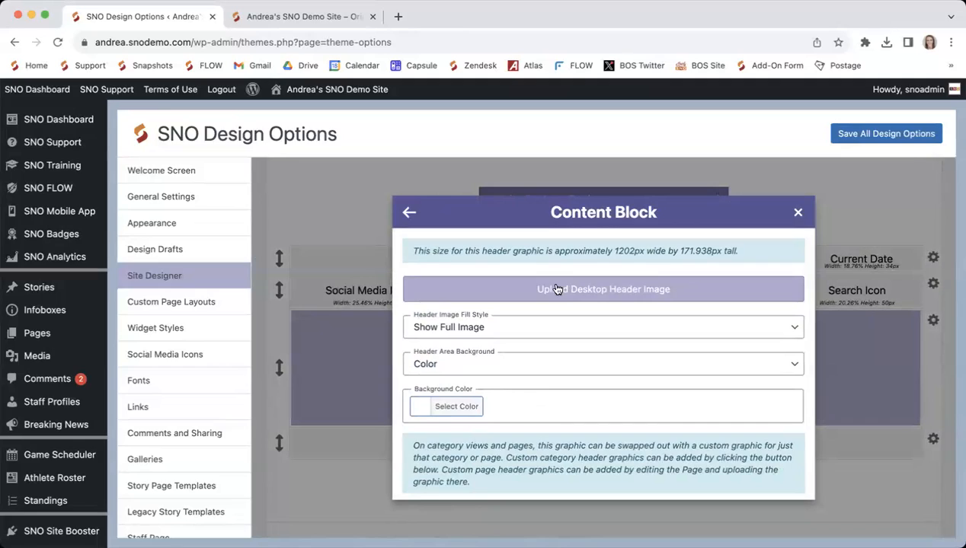
Use Screen-Shot-2022-06-10-at-2.30.06-PM.png from the media library as the desktop header image
left_click(557, 289)
scroll(339, 367, "down", 5)
scroll(339, 368, "down", 15)
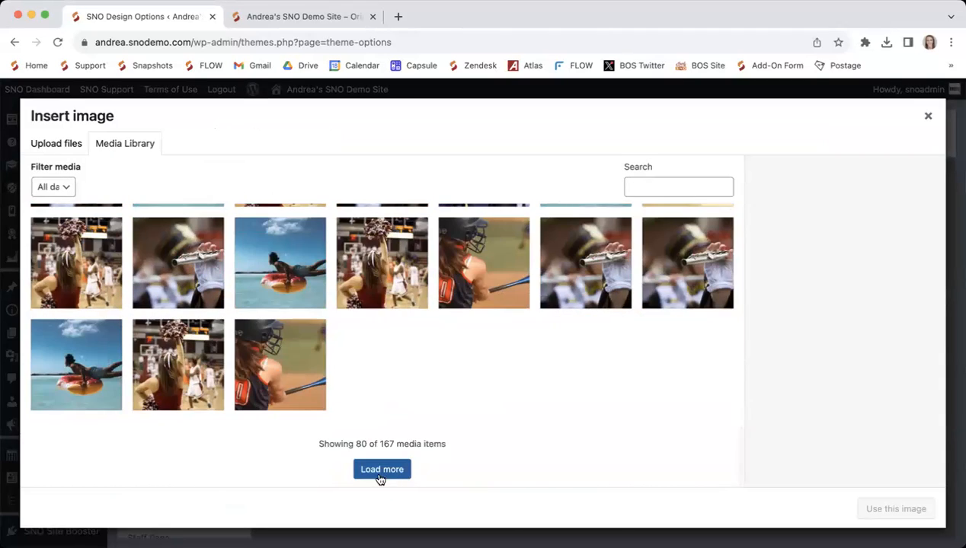
left_click(380, 475)
scroll(353, 329, "down", 5)
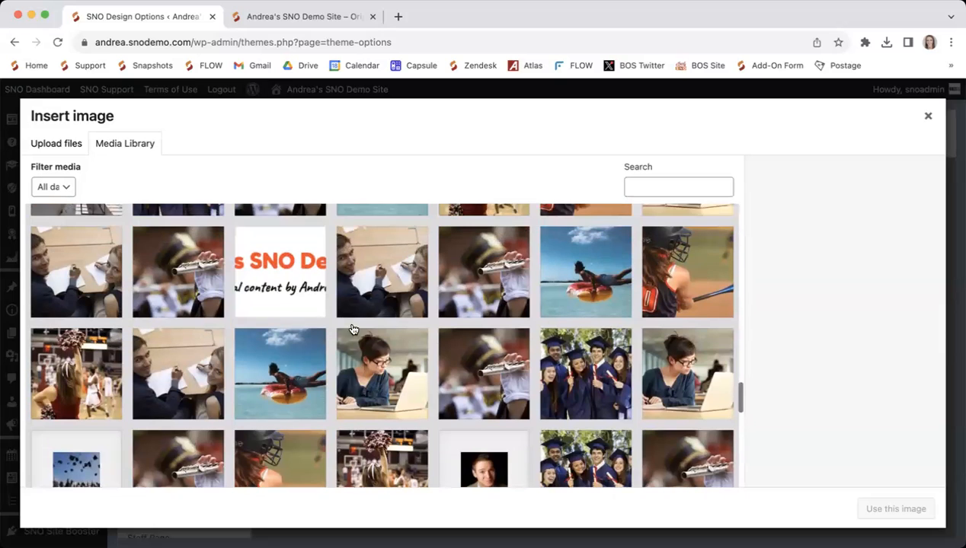
left_click(282, 274)
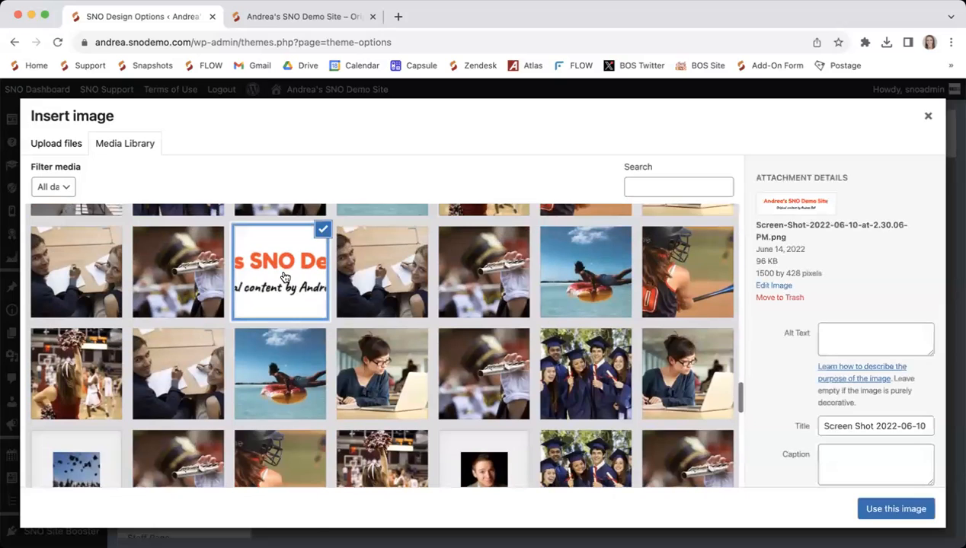
left_click(891, 509)
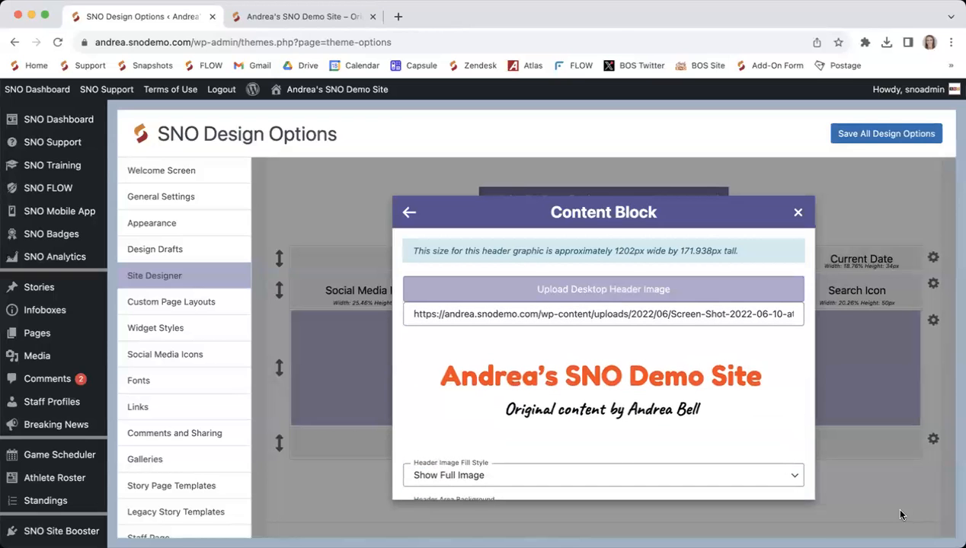
Close the header graphic settings, save all design options and view the header graphic on the live homepage
scroll(640, 495, "down", 10)
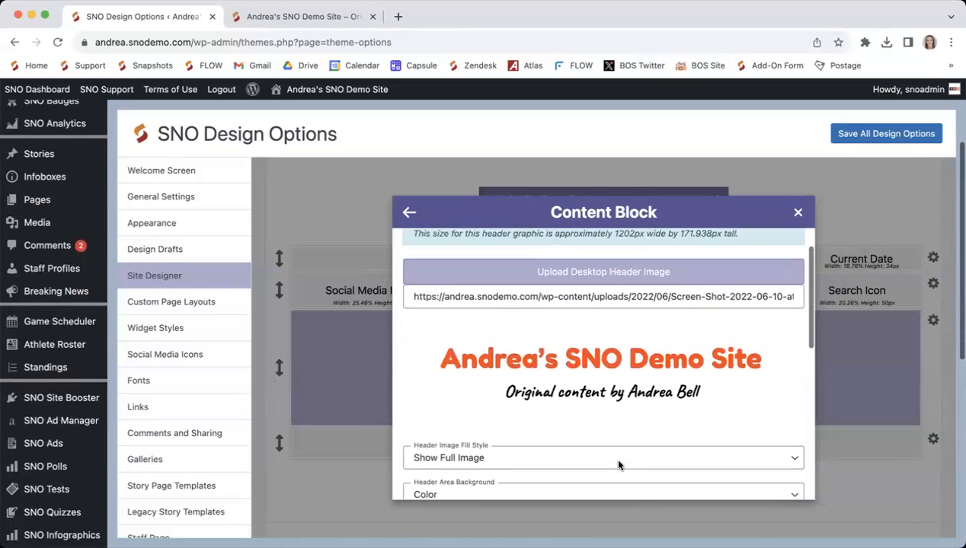
scroll(618, 465, "up", 5)
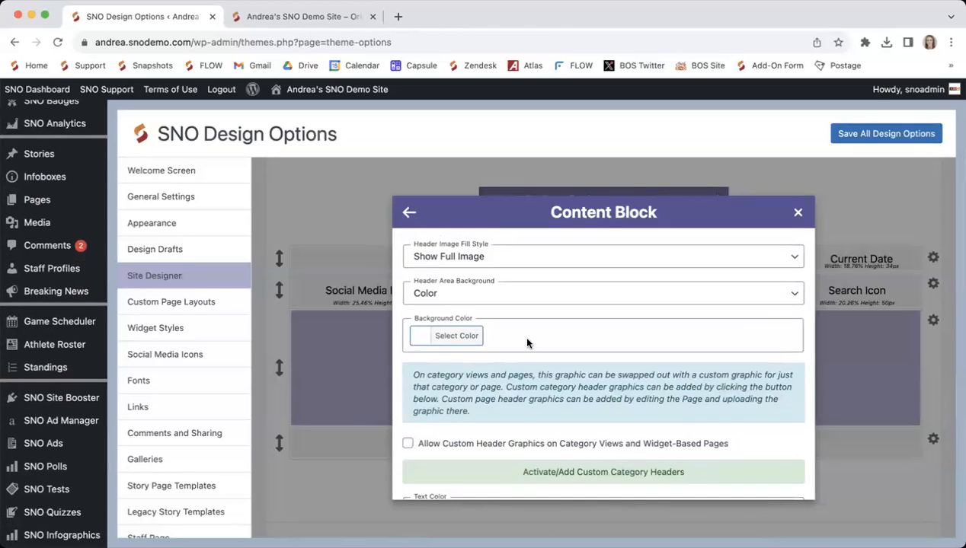
scroll(526, 343, "up", 5)
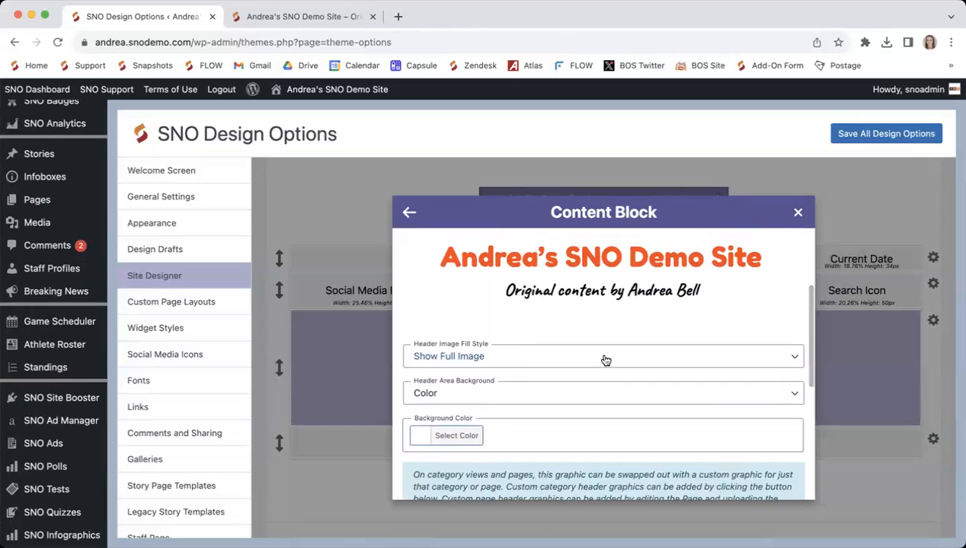
scroll(606, 360, "up", 1)
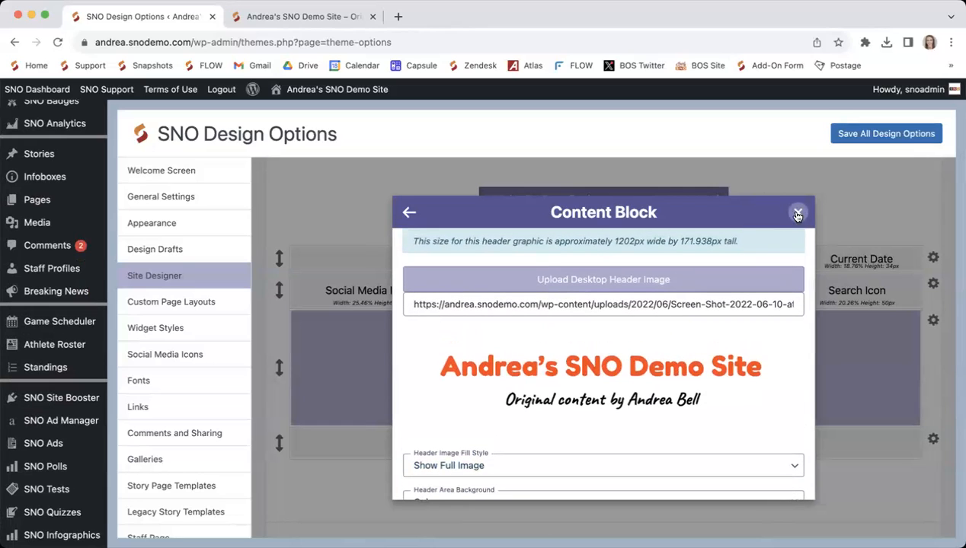
left_click(796, 216)
left_click(796, 216)
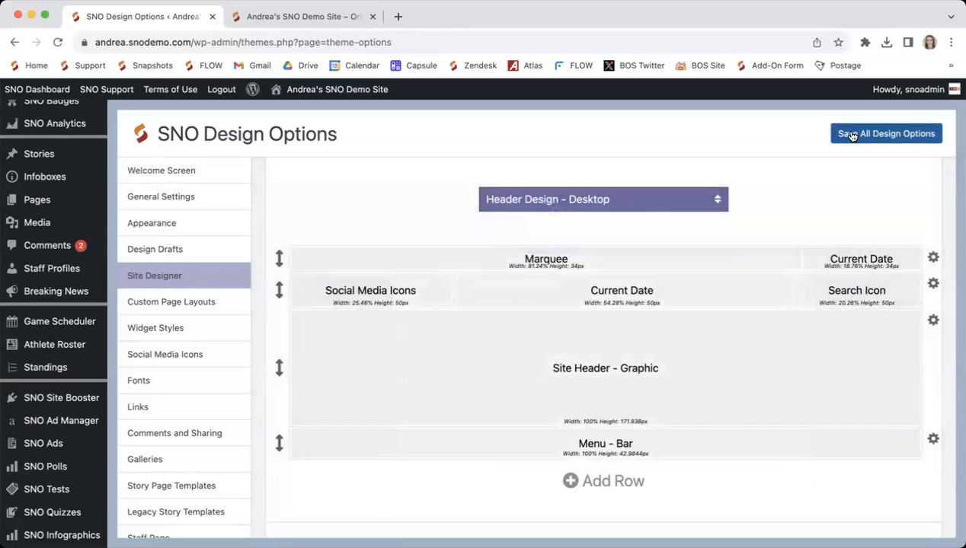
left_click(866, 137)
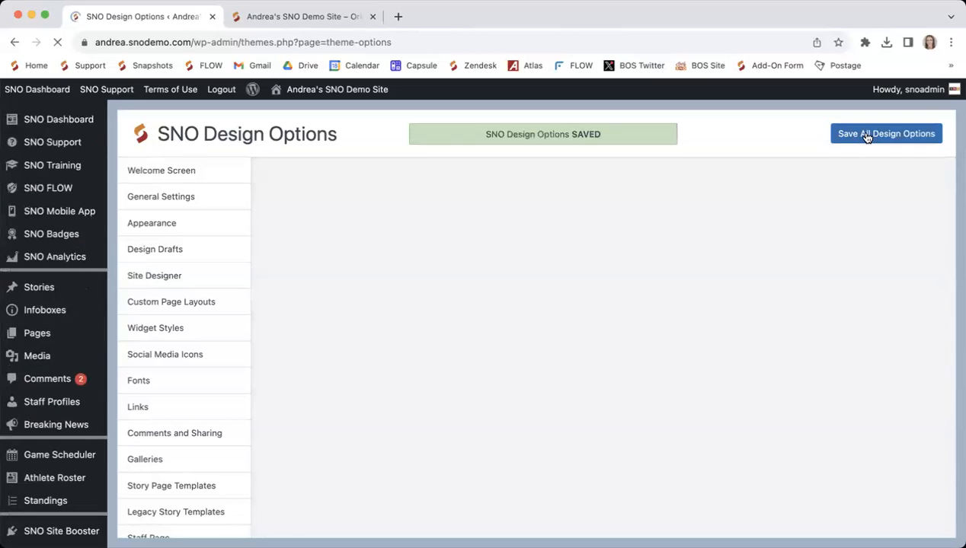
left_click(326, 19)
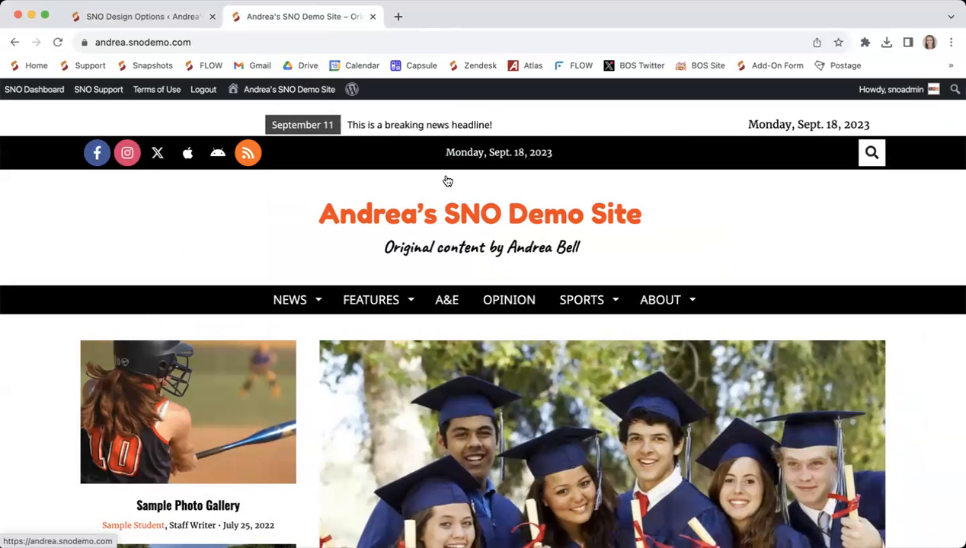
Return to the Site Designer and check where the Site Header - Graphic block can be swapped for another content block
left_click(121, 17)
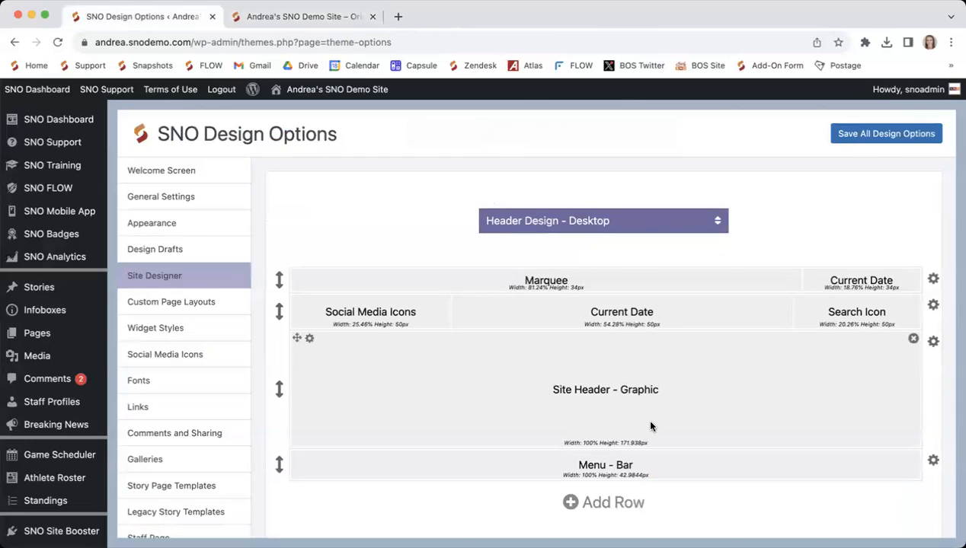
left_click(310, 338)
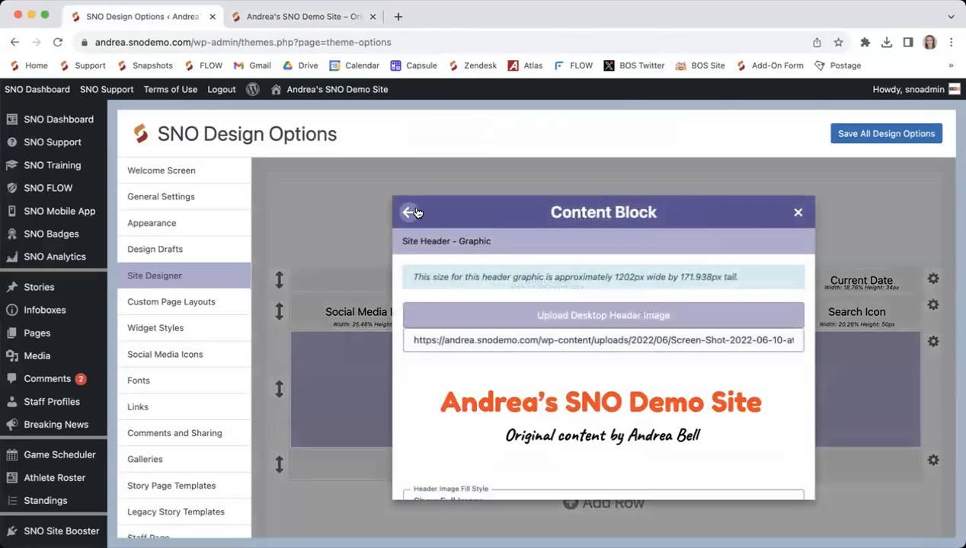
left_click(409, 212)
left_click(798, 213)
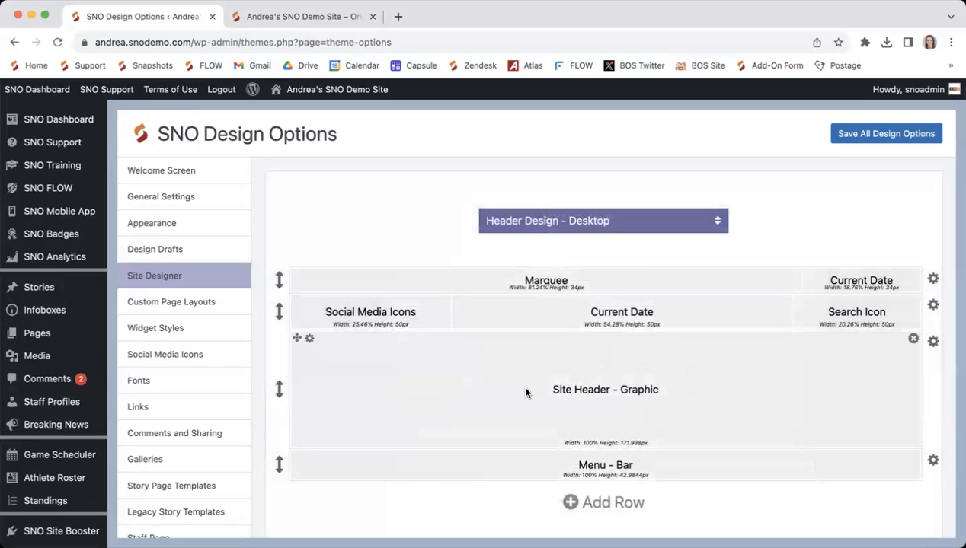
Add a row below the Menu - Bar row and fill it with the Menu Location B (Legacy) content block
scroll(526, 392, "down", 2)
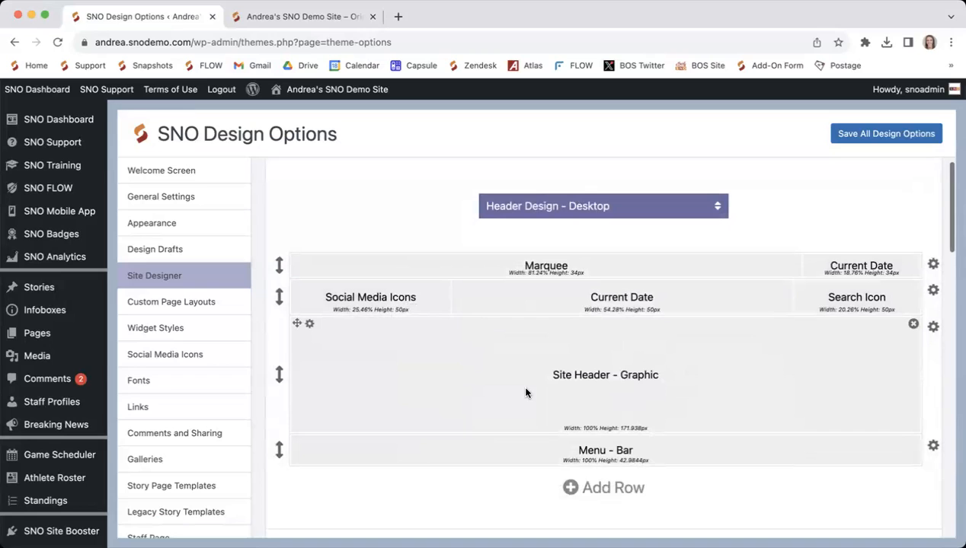
scroll(465, 457, "down", 1)
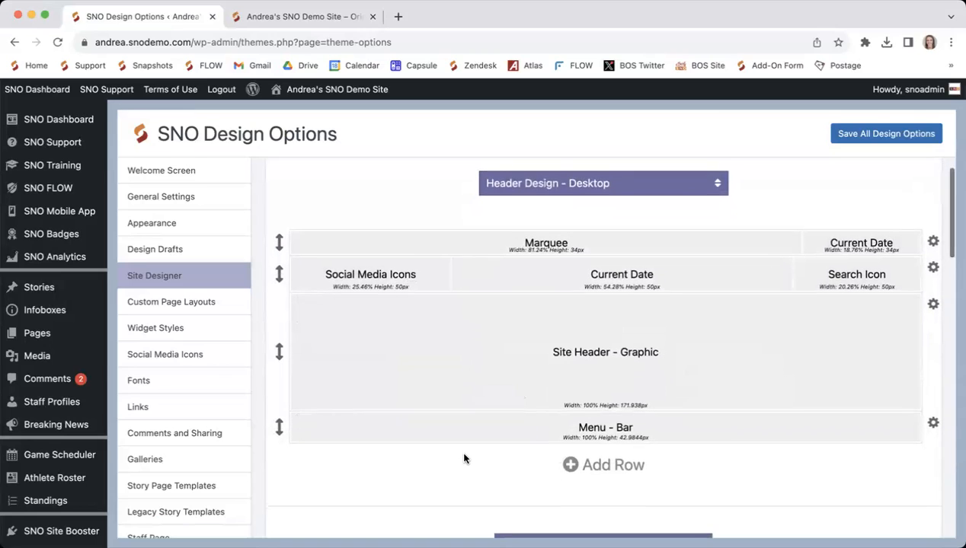
left_click(627, 465)
scroll(534, 445, "down", 2)
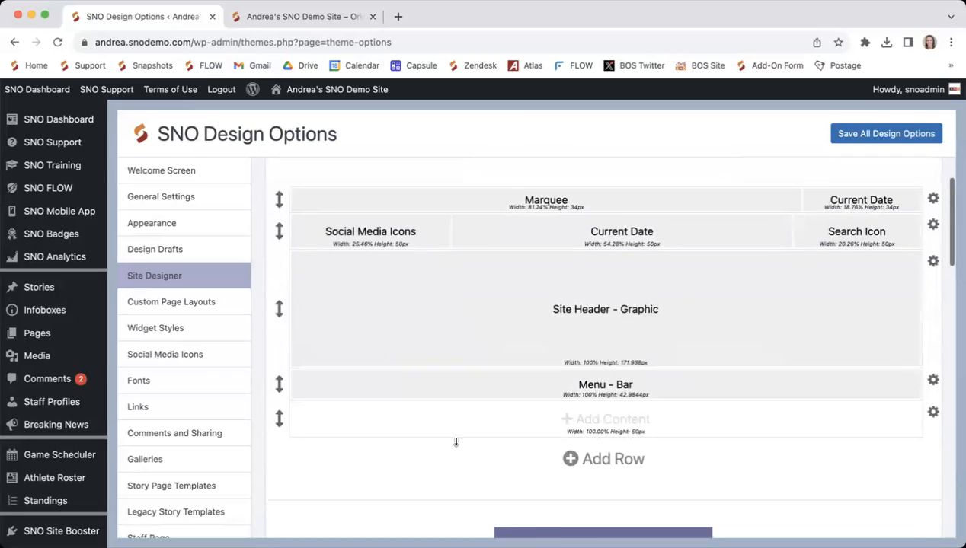
left_click(610, 407)
scroll(502, 408, "down", 10)
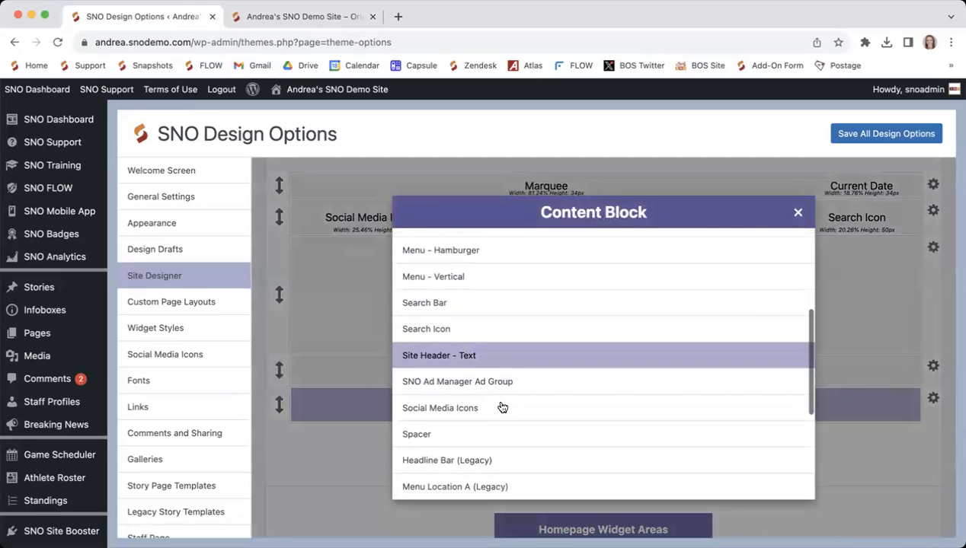
scroll(483, 349, "up", 1)
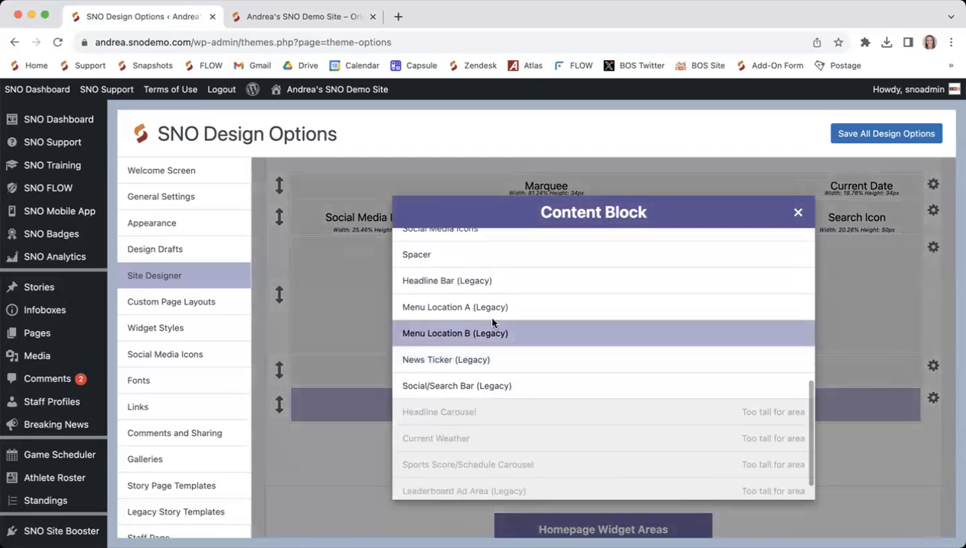
left_click(484, 336)
left_click(801, 213)
scroll(537, 488, "down", 1)
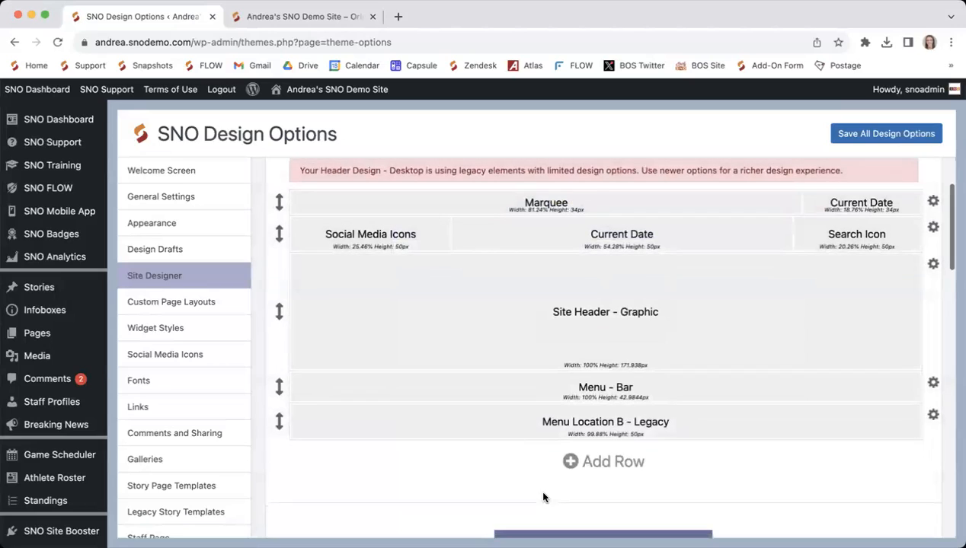
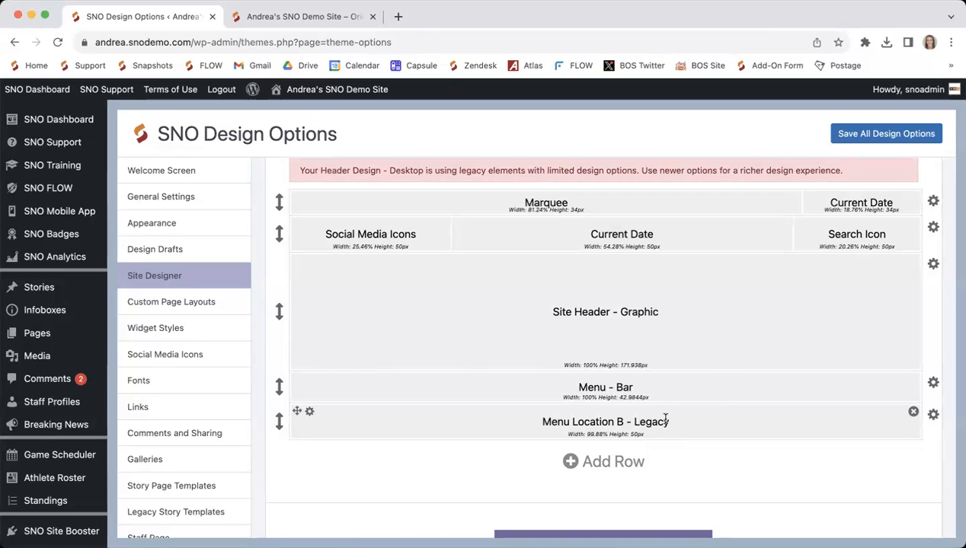
Read the legacy replacement note in the Menu Location B block's settings and go back to its list of content blocks
left_click_drag(671, 423, 537, 422)
left_click(622, 419)
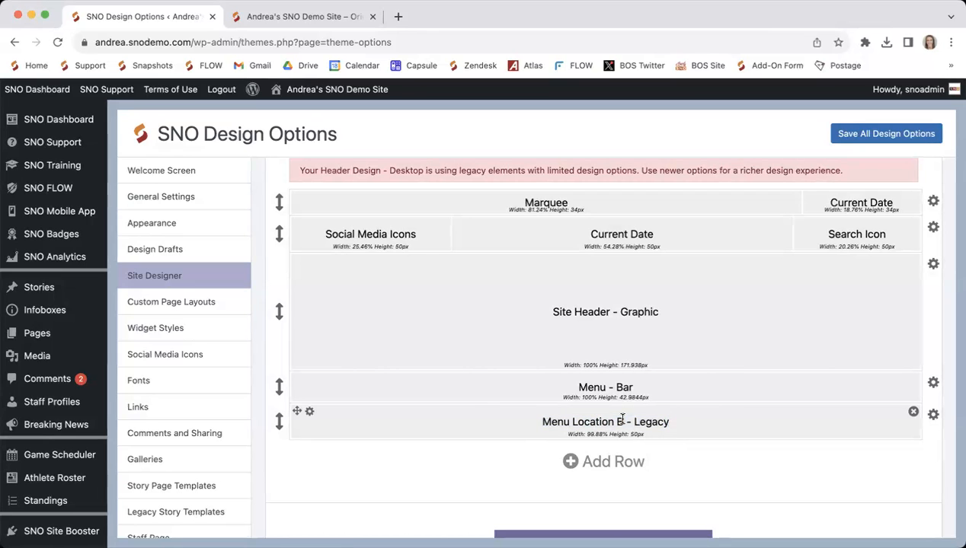
left_click(310, 412)
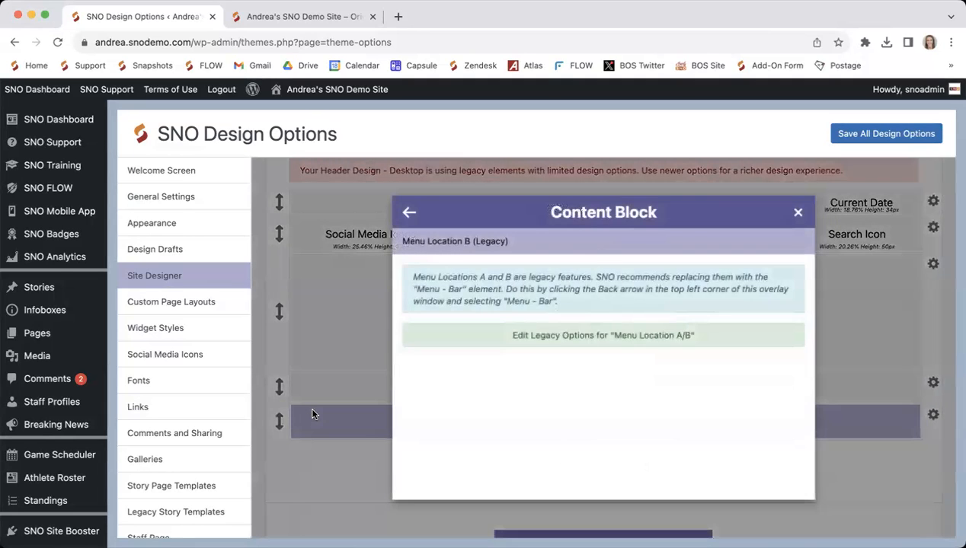
left_click_drag(575, 301, 409, 275)
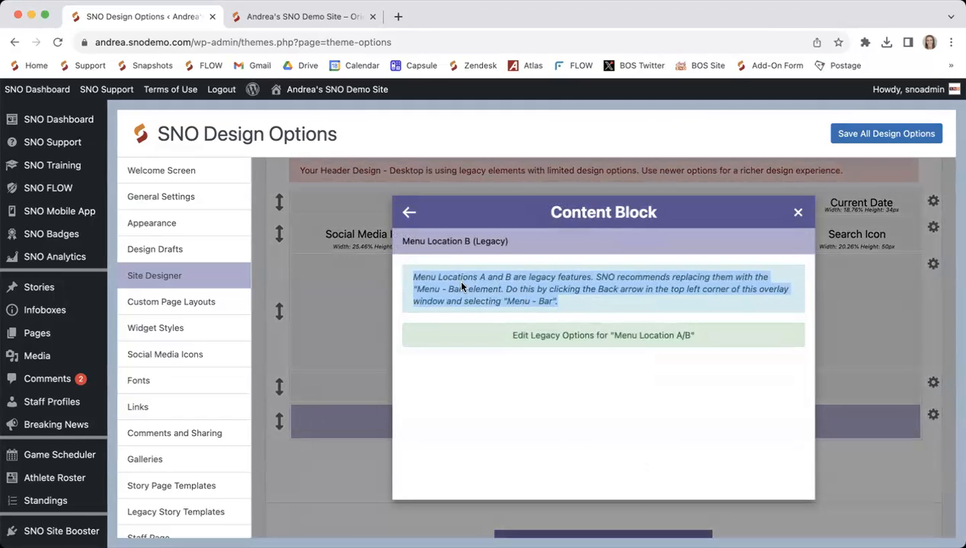
left_click(407, 215)
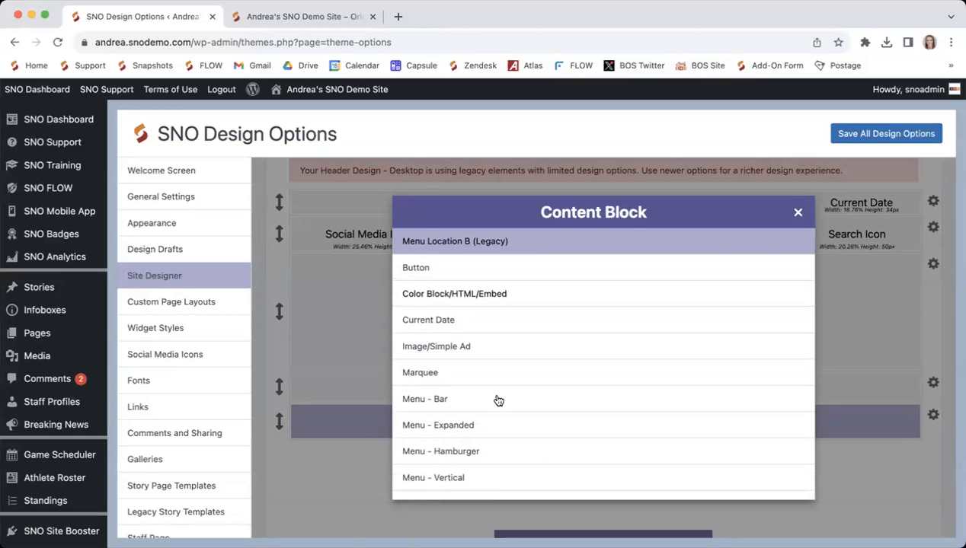
Replace the Menu Location B (Legacy) block with a Menu - Bar block and reduce its row height to 44px
scroll(499, 407, "down", 2)
left_click(464, 367)
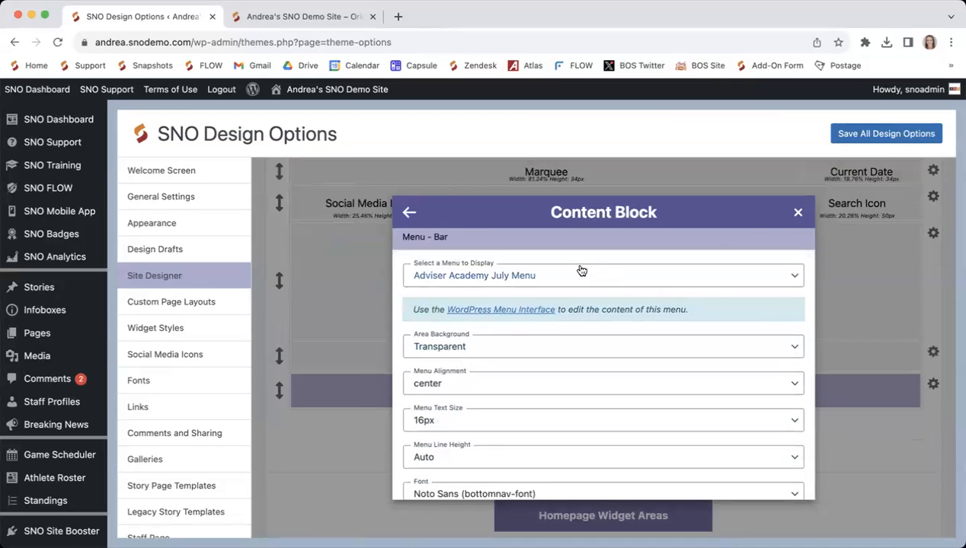
left_click(798, 212)
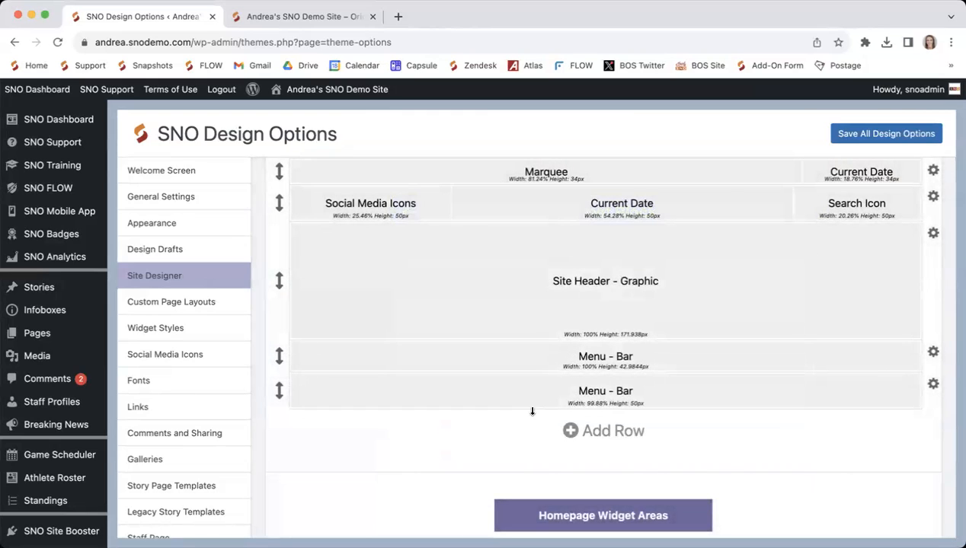
left_click_drag(533, 408, 554, 408)
left_click_drag(276, 389, 319, 403)
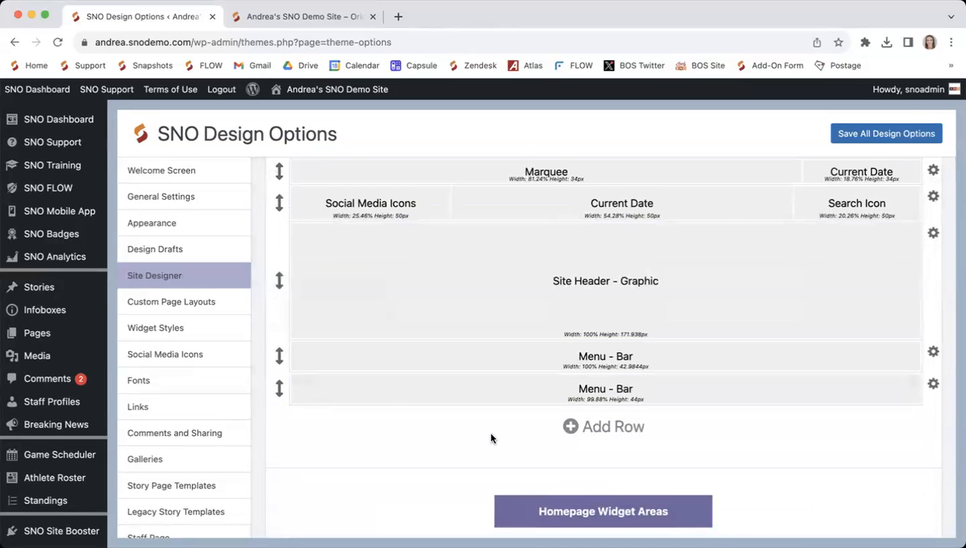
scroll(492, 438, "up", 1)
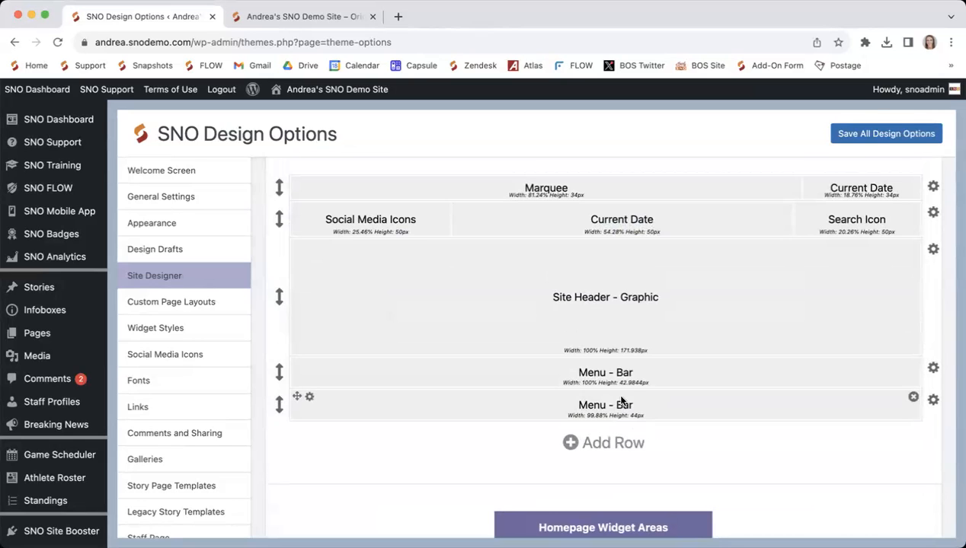
scroll(774, 413, "up", 1)
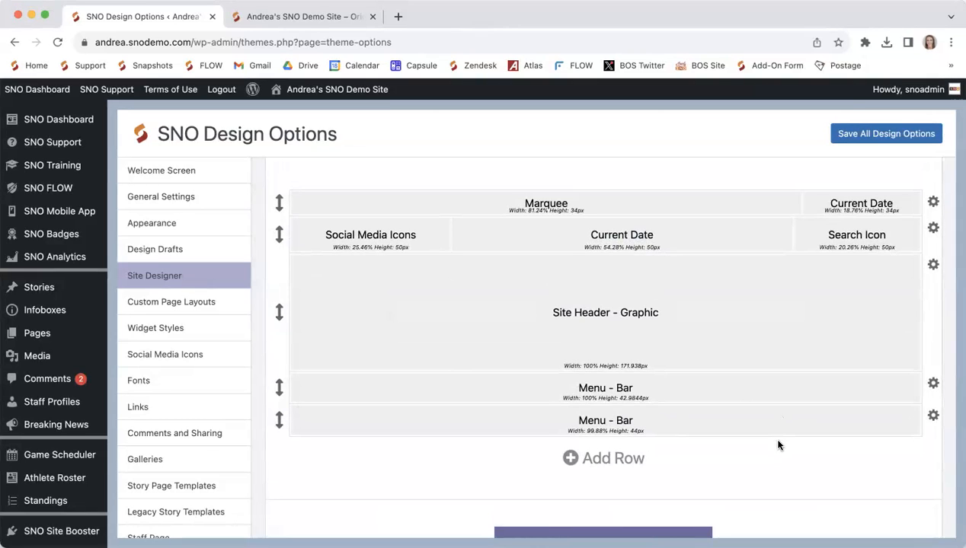
Remove the second Menu - Bar block from the bottom header row and delete the emptied row
left_click(913, 414)
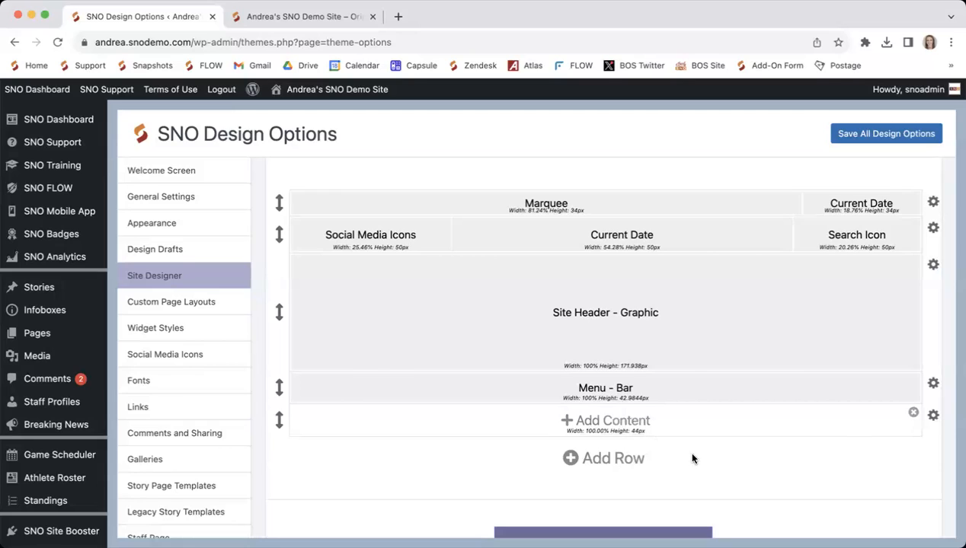
mouse_move(912, 415)
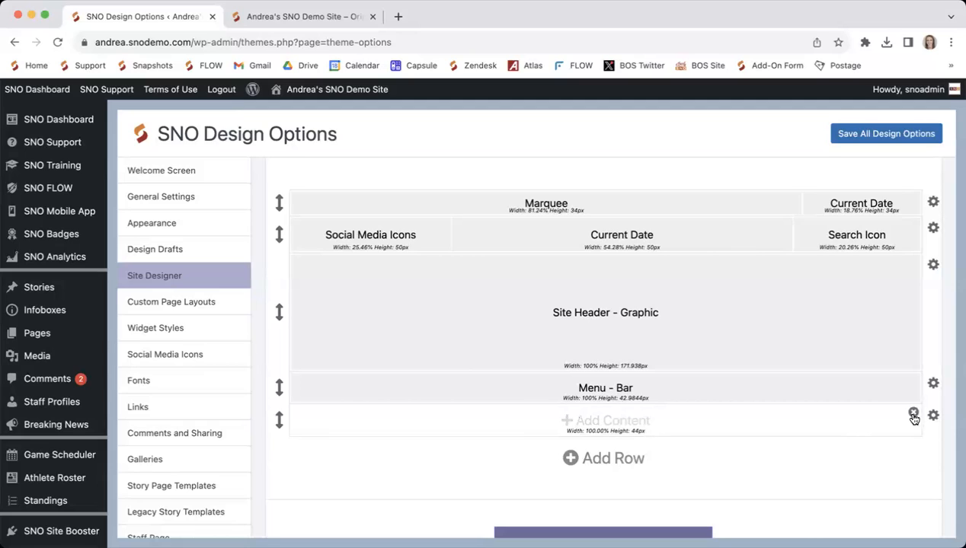
left_click(913, 414)
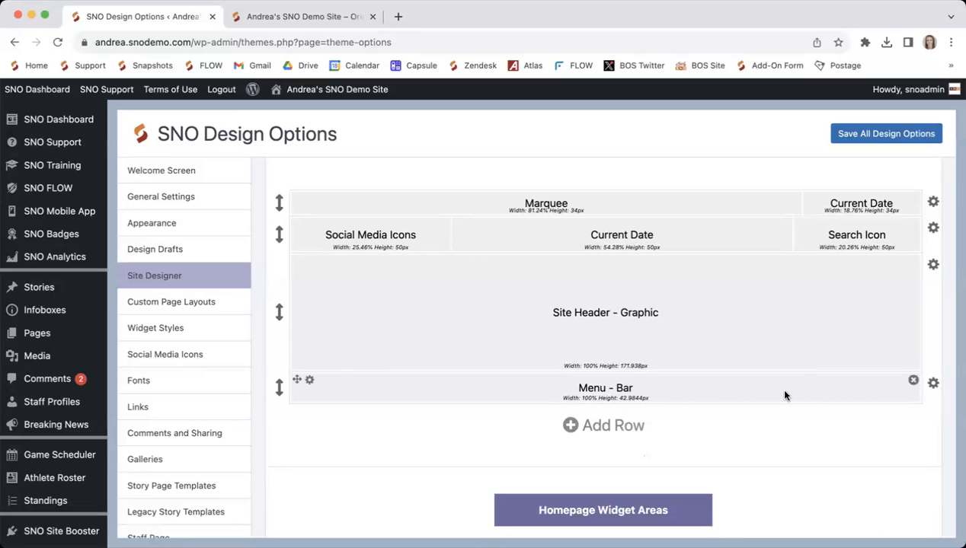
Delete the top header row together with its Marquee and Current Date blocks and save all design options
left_click(794, 202)
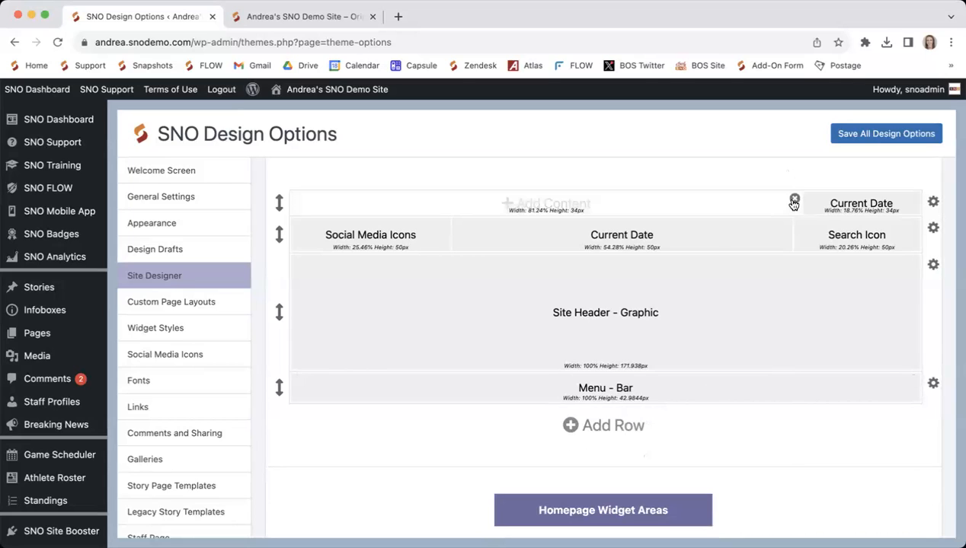
left_click(794, 202)
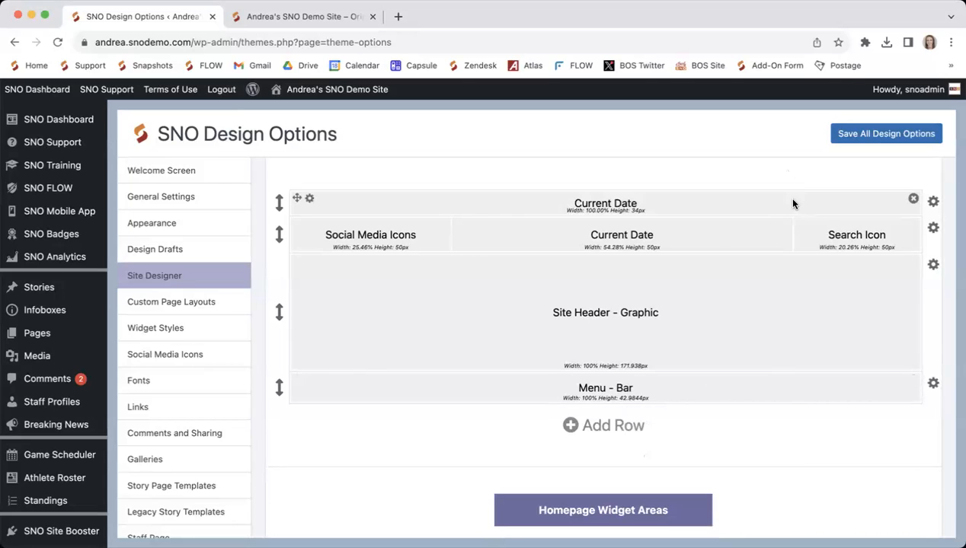
left_click(913, 200)
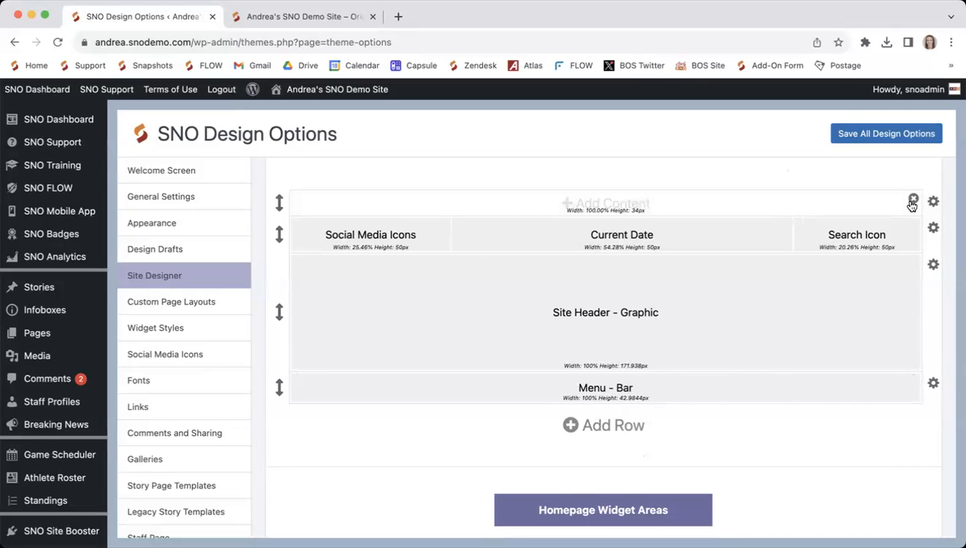
left_click(913, 201)
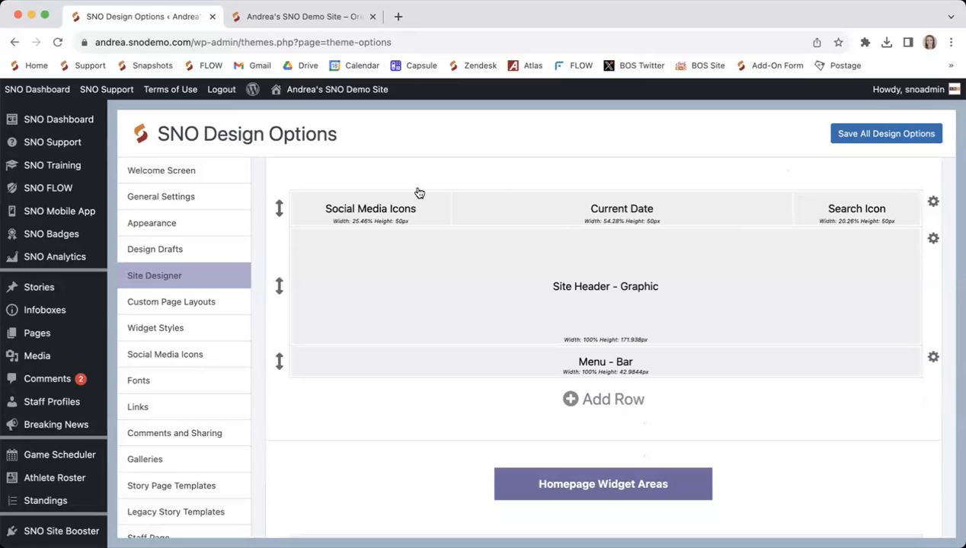
left_click(861, 134)
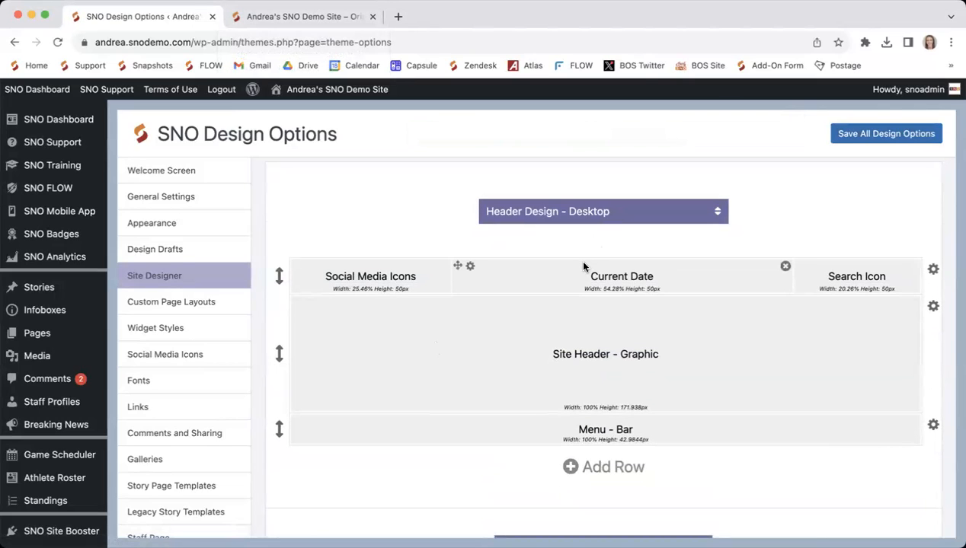
Look over the Footer Design - Desktop area and view the tablet and mobile header designs
scroll(583, 267, "down", 5)
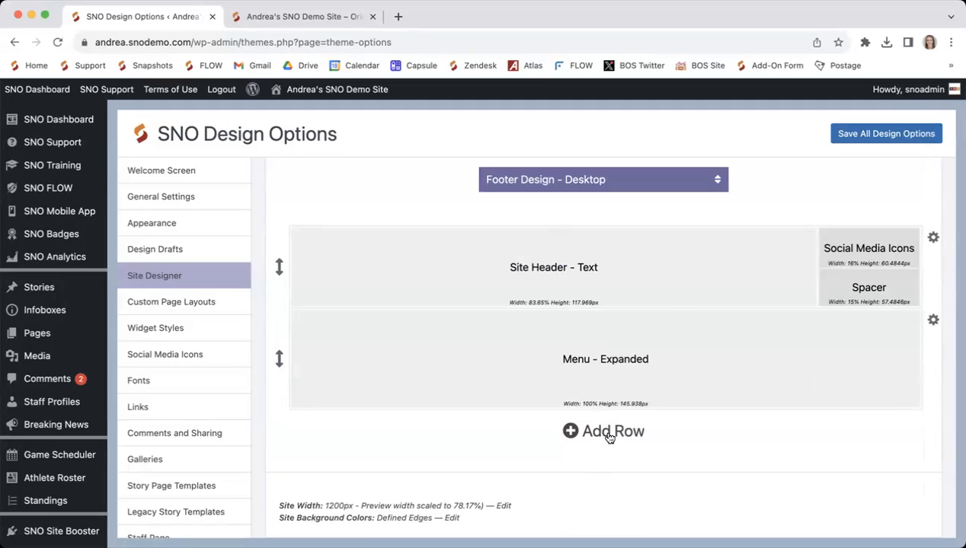
key("Up")
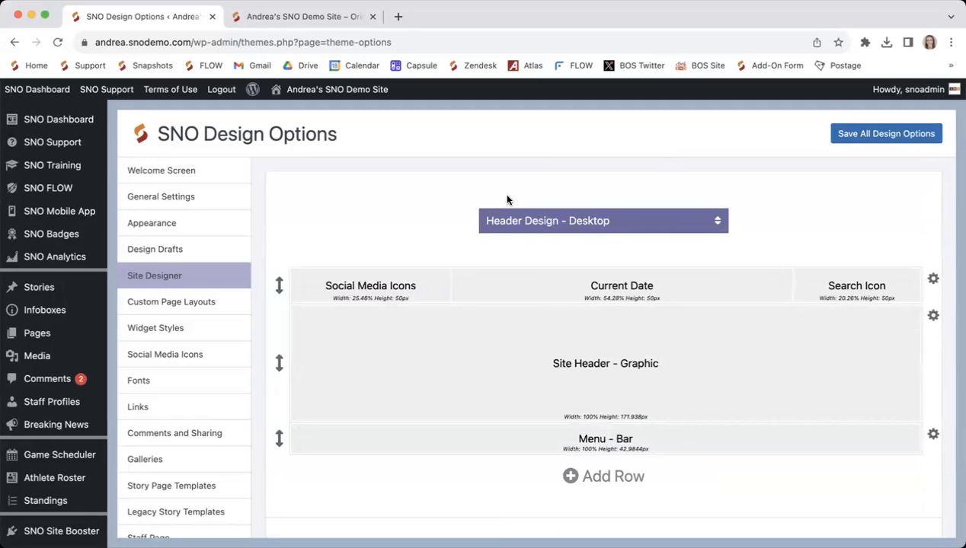
left_click(615, 227)
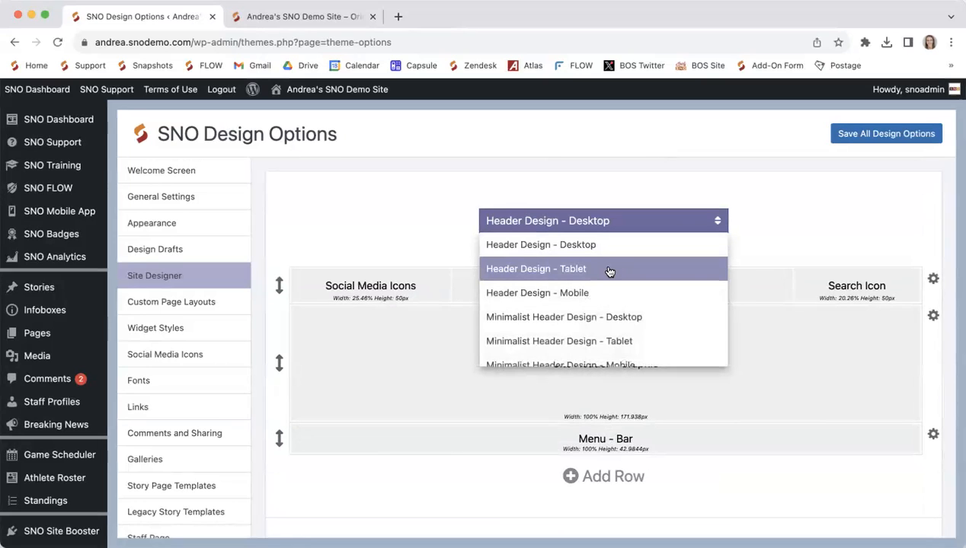
left_click(609, 270)
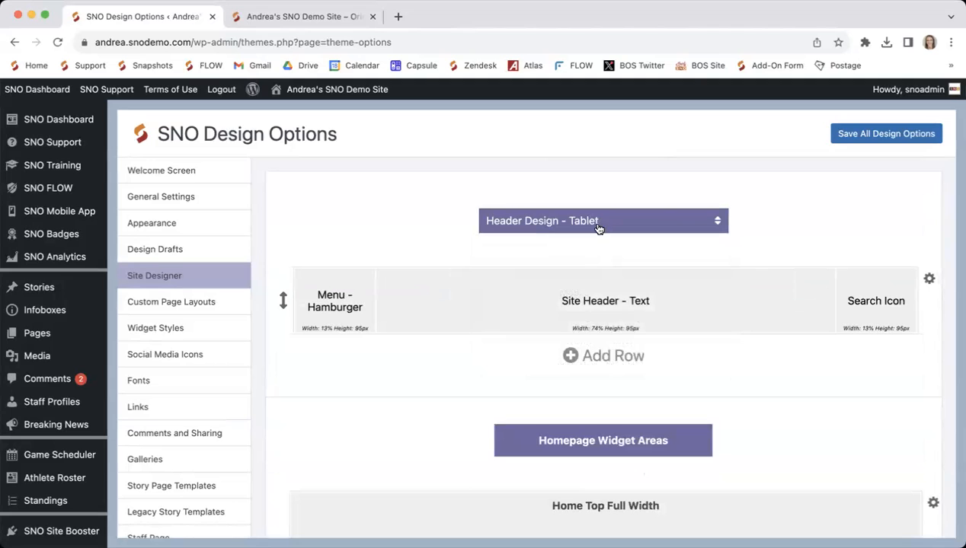
left_click(600, 224)
left_click(599, 294)
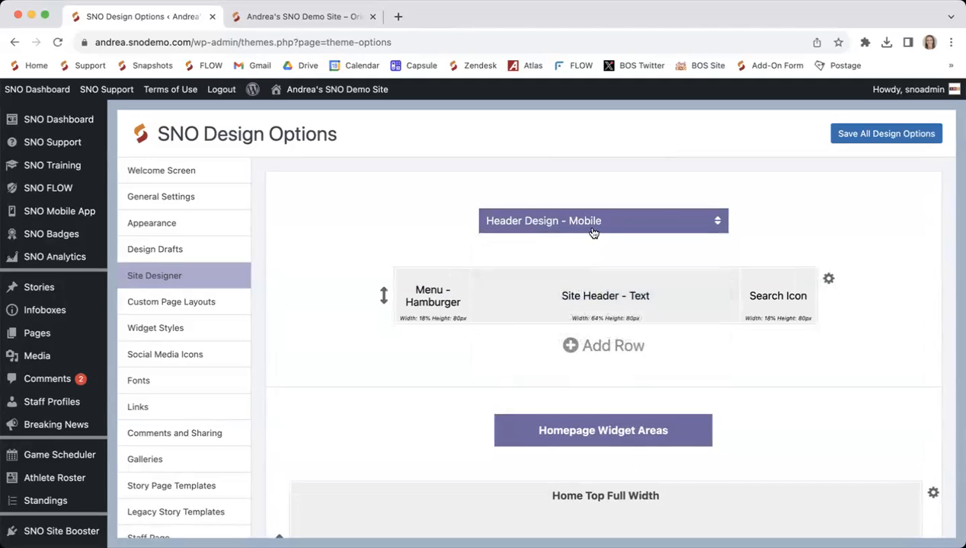
Go back through the tablet header design to Header Design - Desktop and examine its Site Header - Graphic block
left_click(584, 222)
left_click(577, 281)
left_click(571, 223)
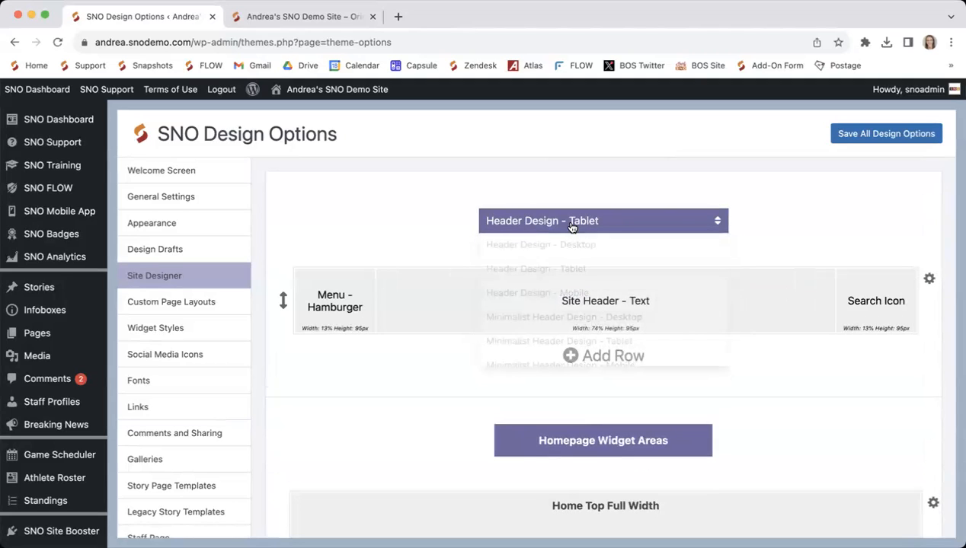
left_click(566, 244)
left_click(569, 227)
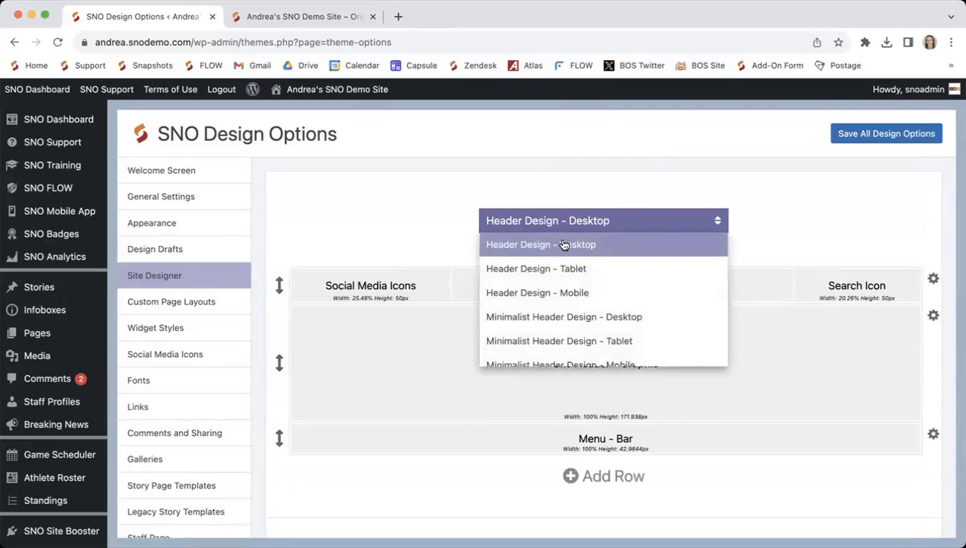
left_click(565, 244)
scroll(564, 244, "down", 2)
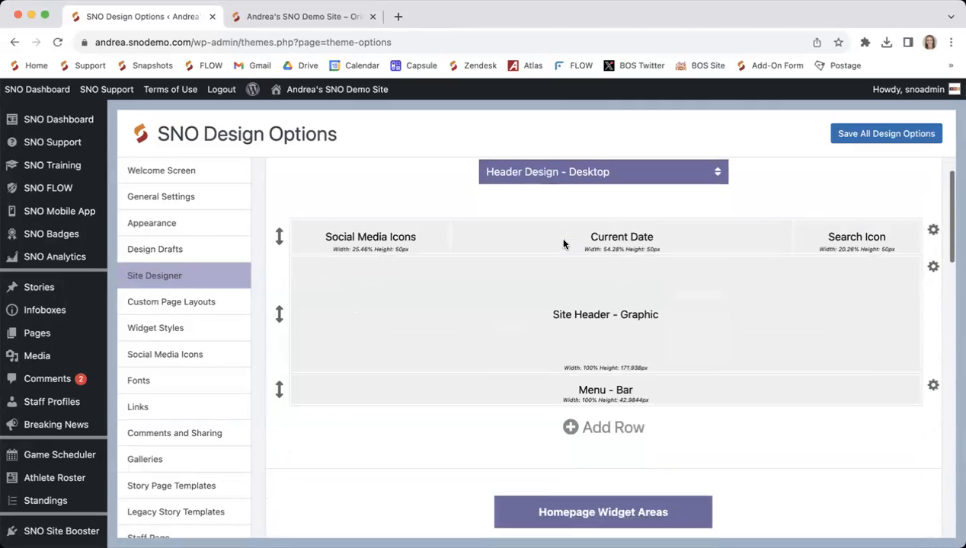
left_click_drag(659, 302, 544, 311)
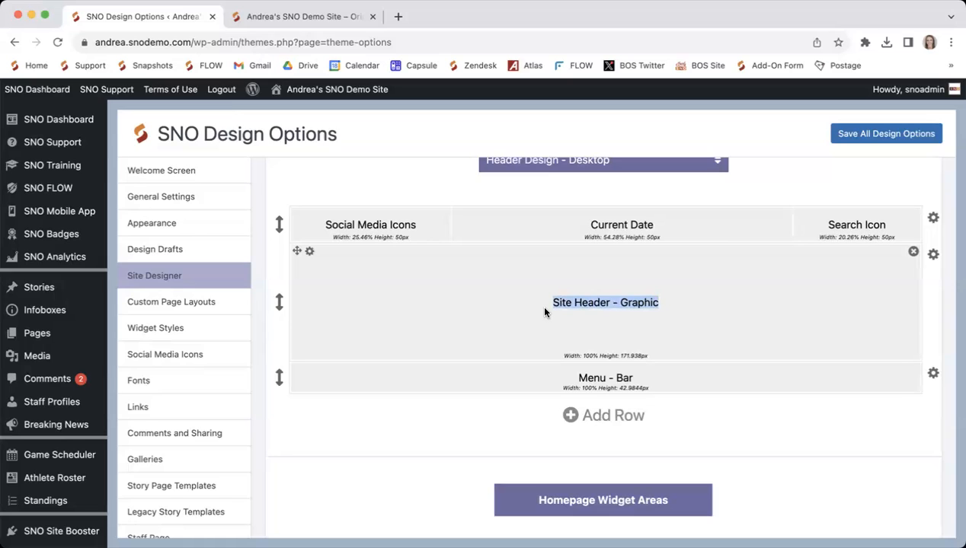
left_click(556, 305)
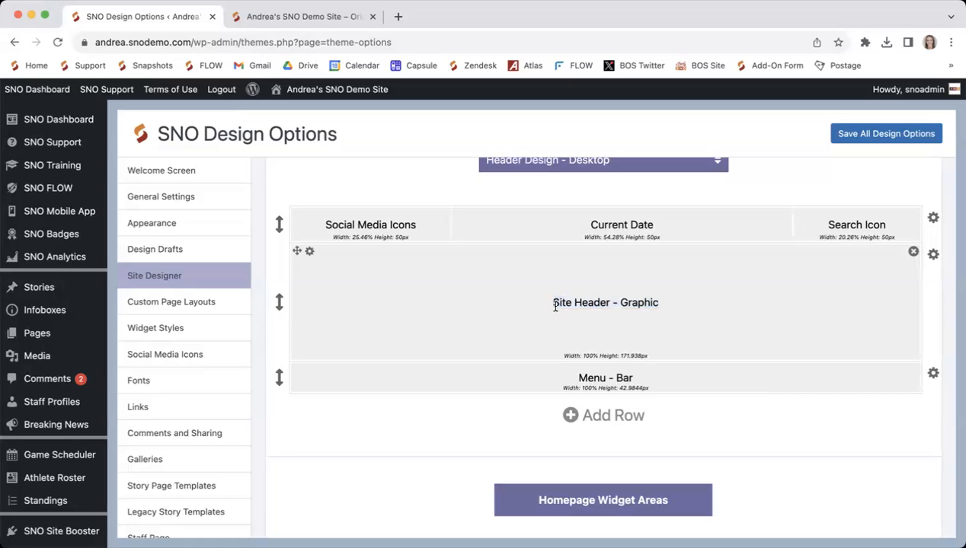
Compare the block layouts of the tablet and mobile header designs, finishing on Header Design - Tablet
scroll(555, 306, "up", 2)
left_click(565, 222)
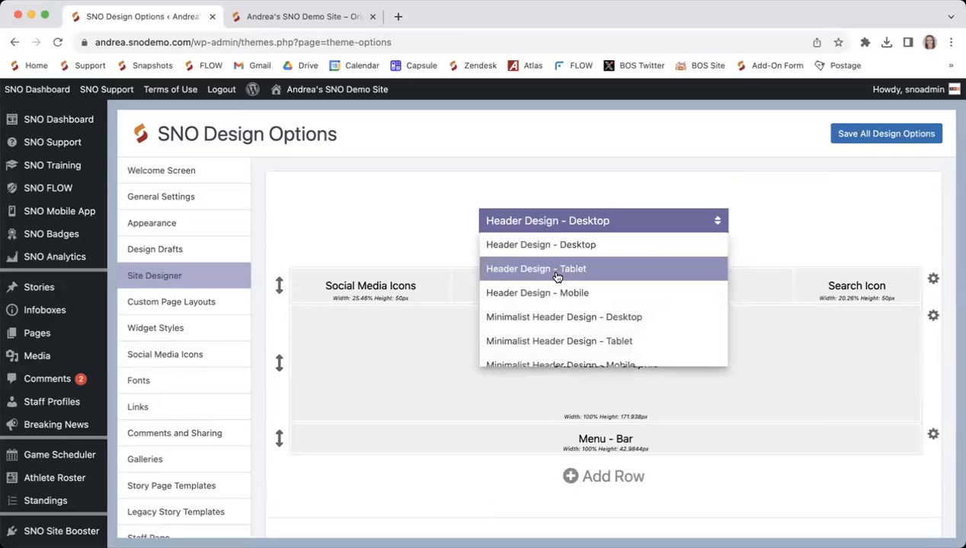
left_click(556, 276)
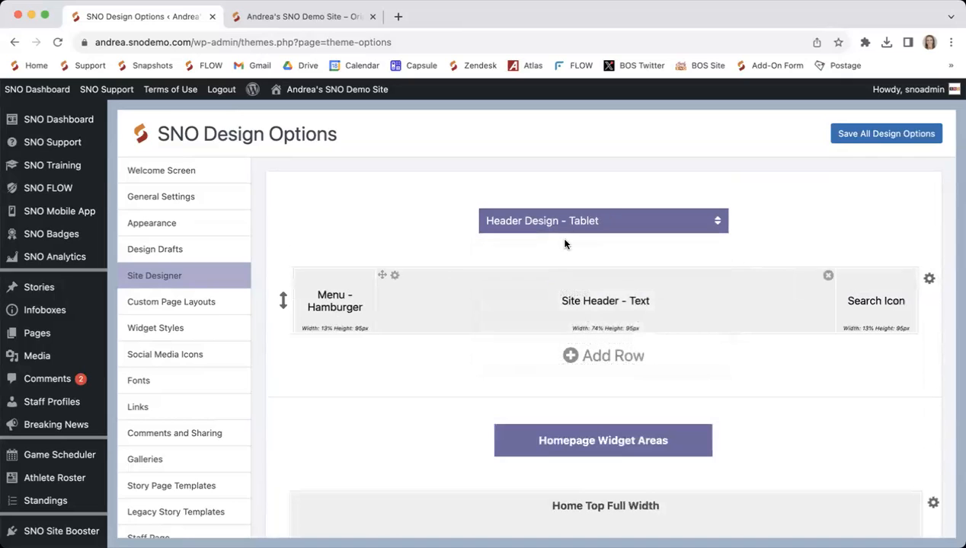
left_click(565, 229)
left_click(570, 296)
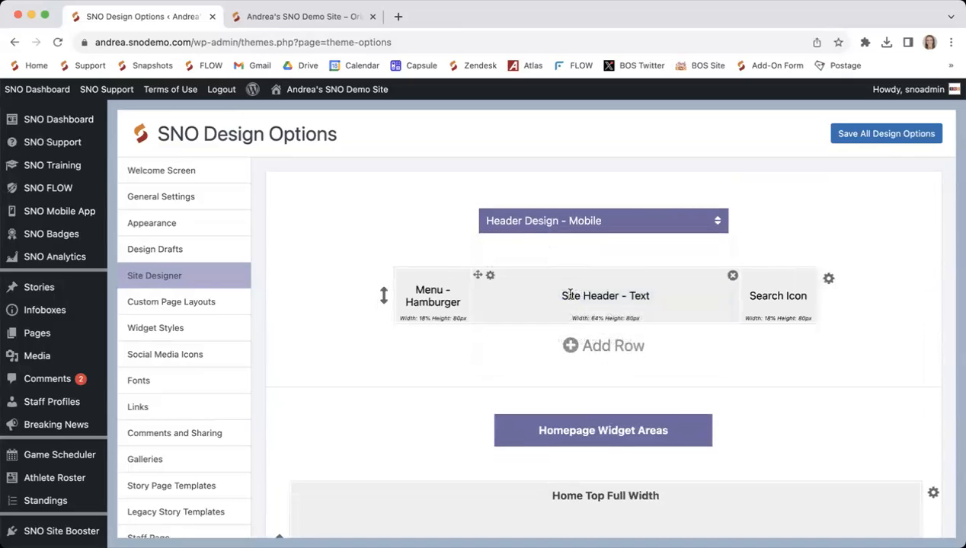
left_click(556, 220)
left_click(553, 271)
left_click(552, 229)
left_click(550, 296)
left_click(537, 221)
left_click(546, 268)
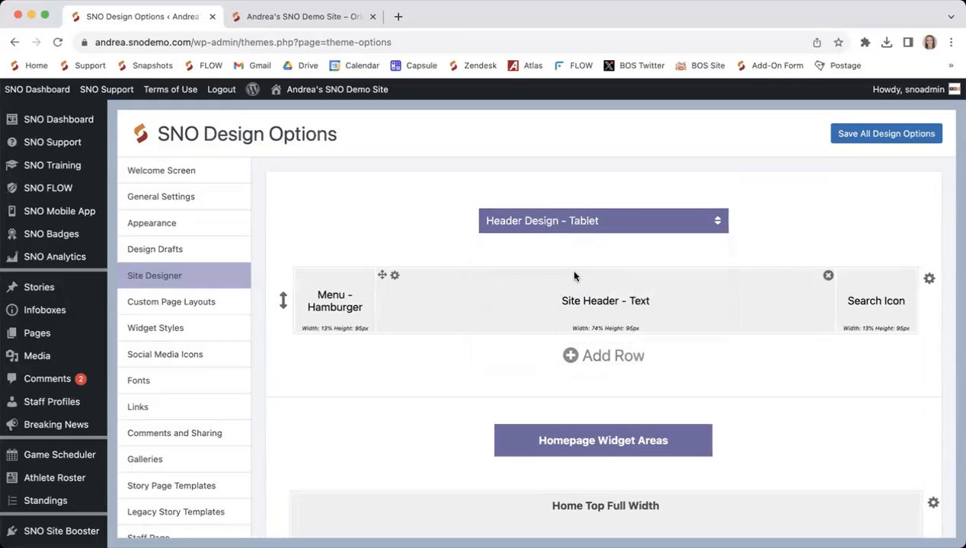
left_click(572, 222)
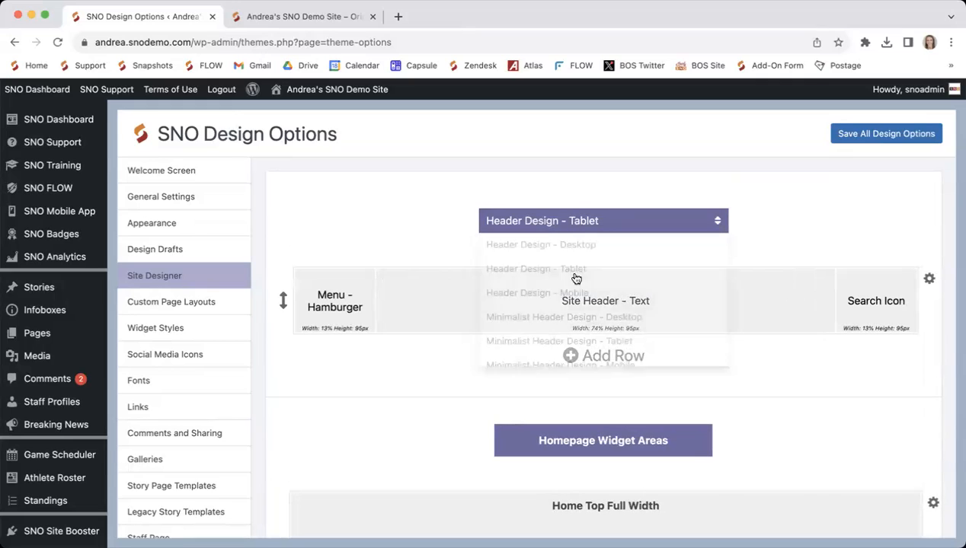
left_click(577, 295)
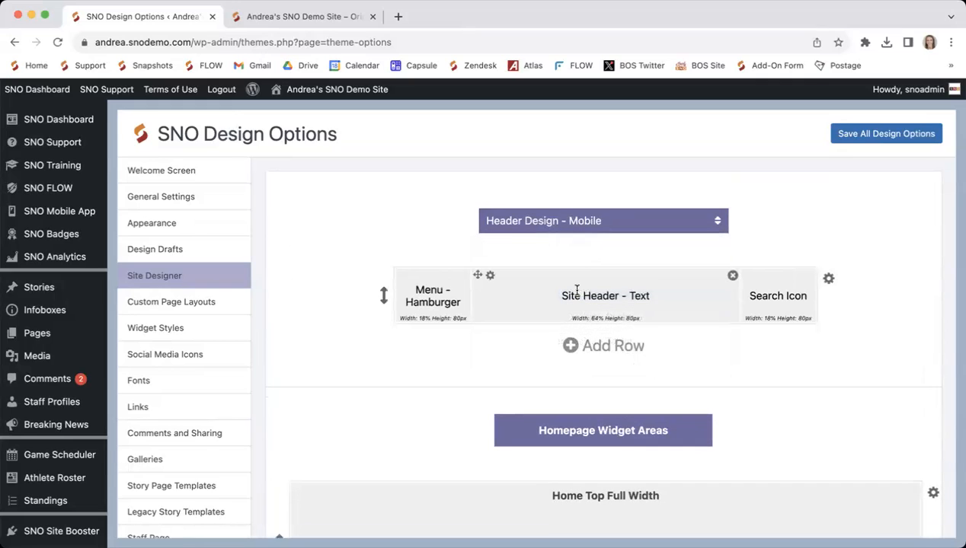
left_click(571, 221)
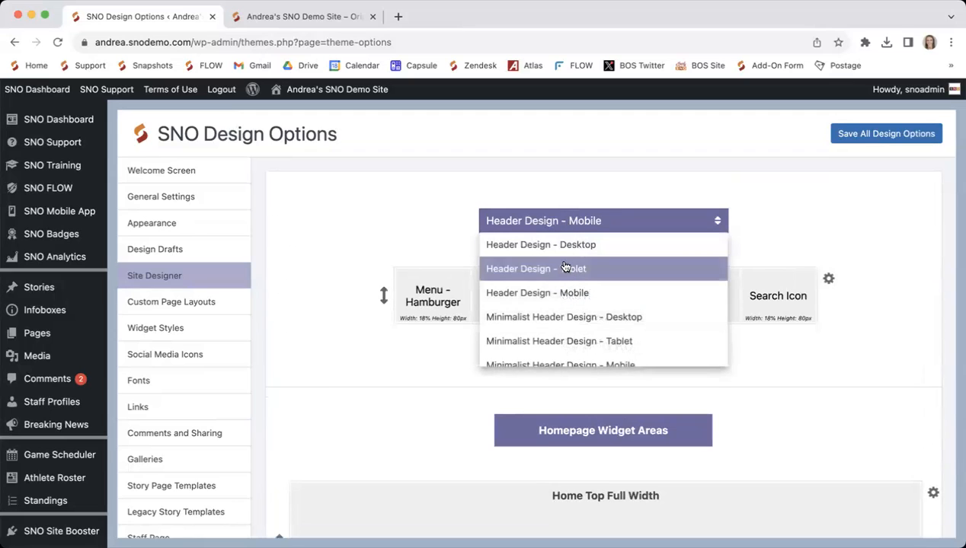
left_click(565, 268)
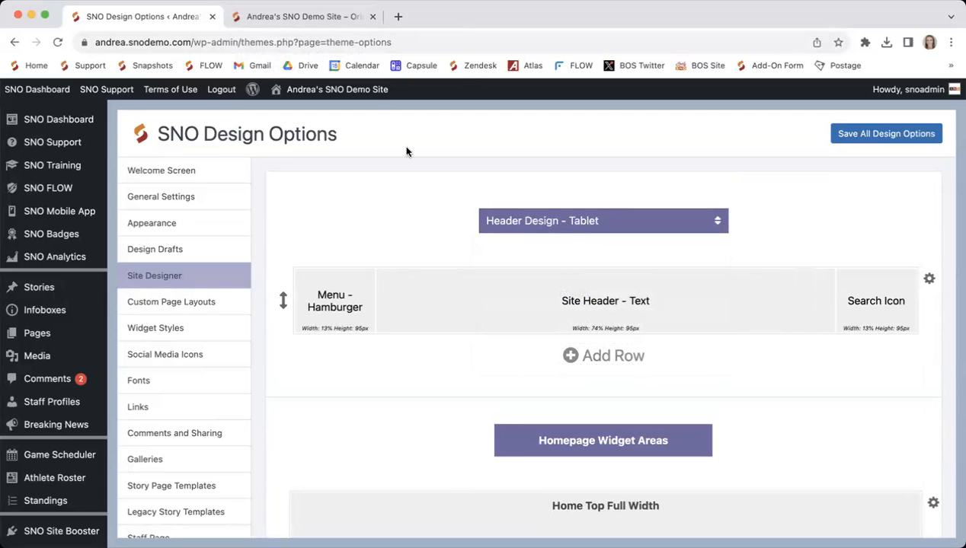
Open the live homepage and resize the browser window to compare the desktop header with the tablet header
left_click(315, 17)
left_click_drag(7, 125, 137, 125)
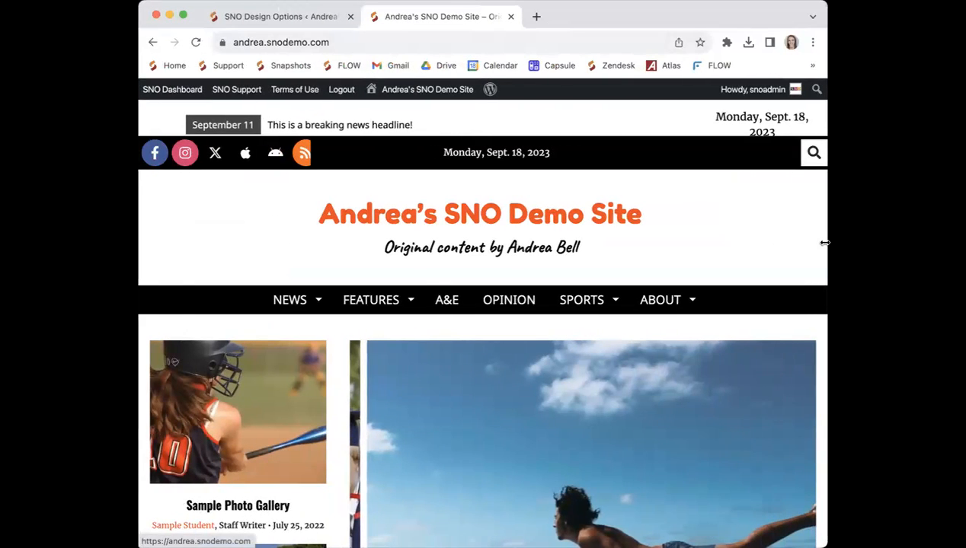
left_click_drag(824, 240, 797, 239)
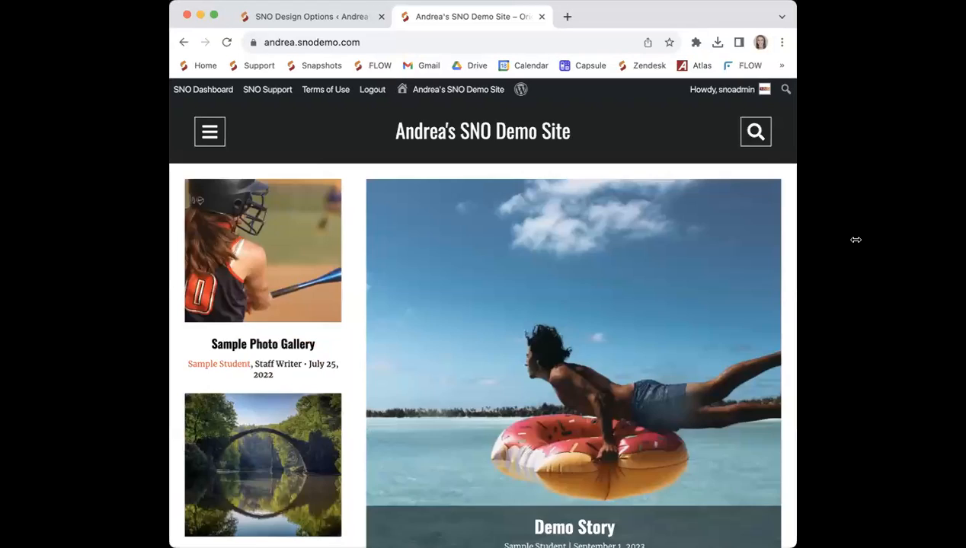
left_click_drag(856, 239, 814, 240)
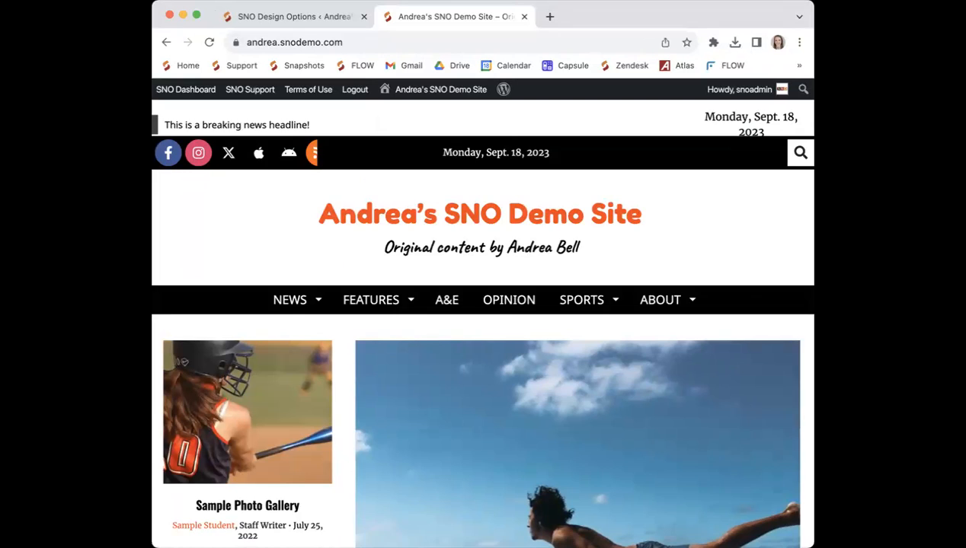
left_click_drag(814, 240, 808, 240)
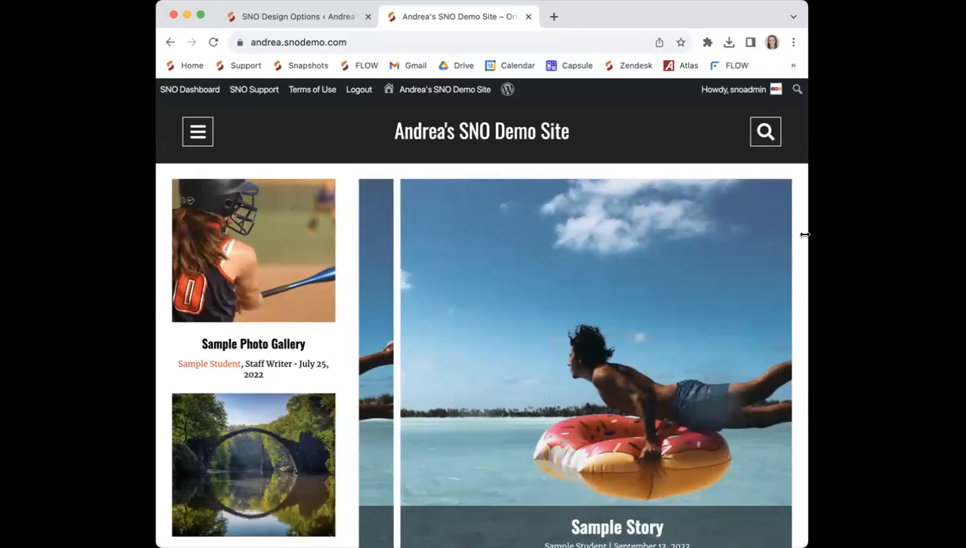
Widen the browser window to the desktop layout, return to the Site Designer and view the mobile header design before Header Design - Desktop
left_click_drag(805, 235, 942, 235)
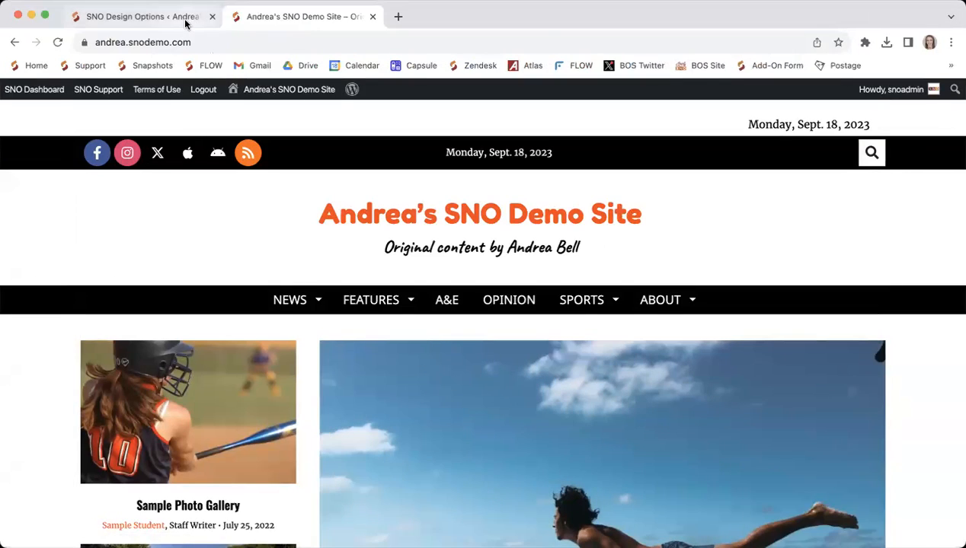
left_click(186, 24)
left_click(601, 223)
left_click(623, 293)
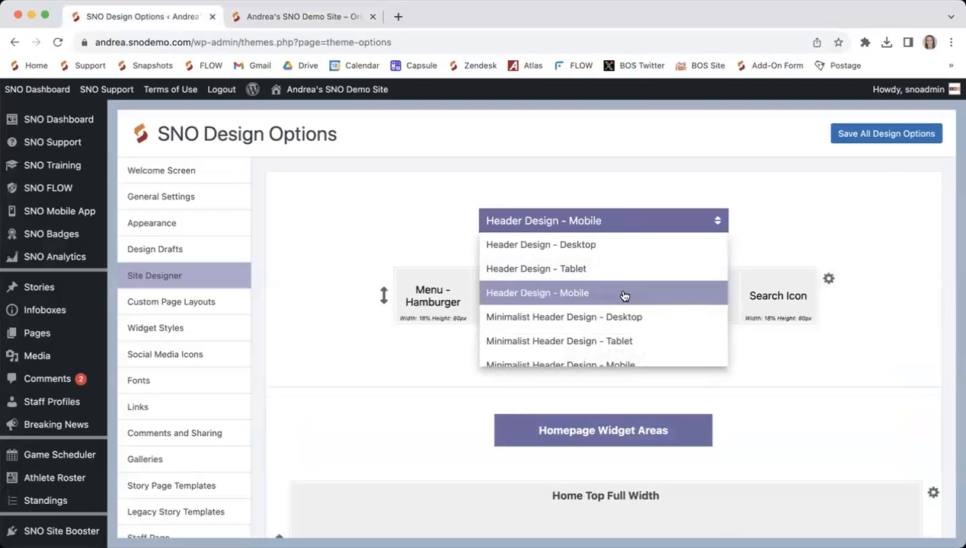
left_click(624, 221)
left_click(574, 245)
Look over the upper rows of the Homepage Widget Areas, from Home Top Full Width to Home Middle Full Width
scroll(460, 419, "down", 8)
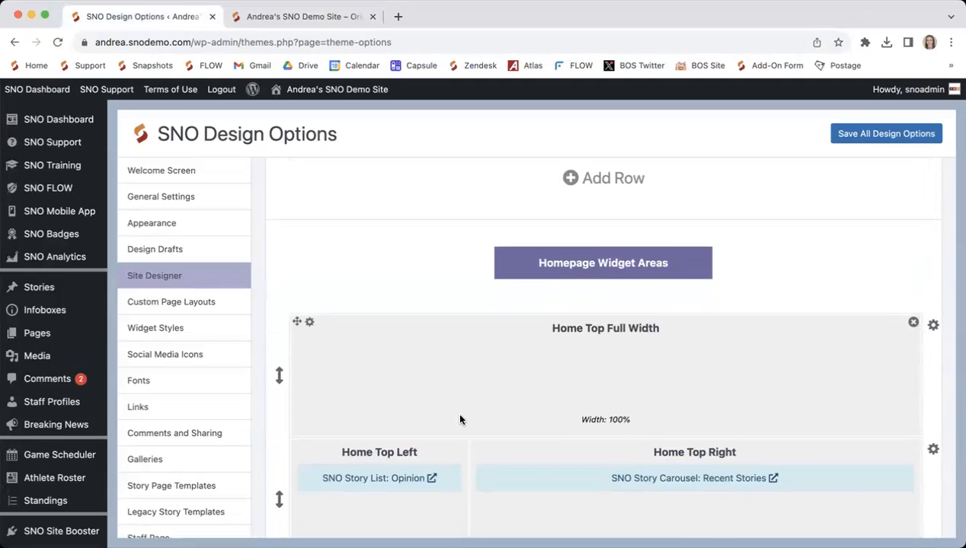
scroll(460, 419, "down", 2)
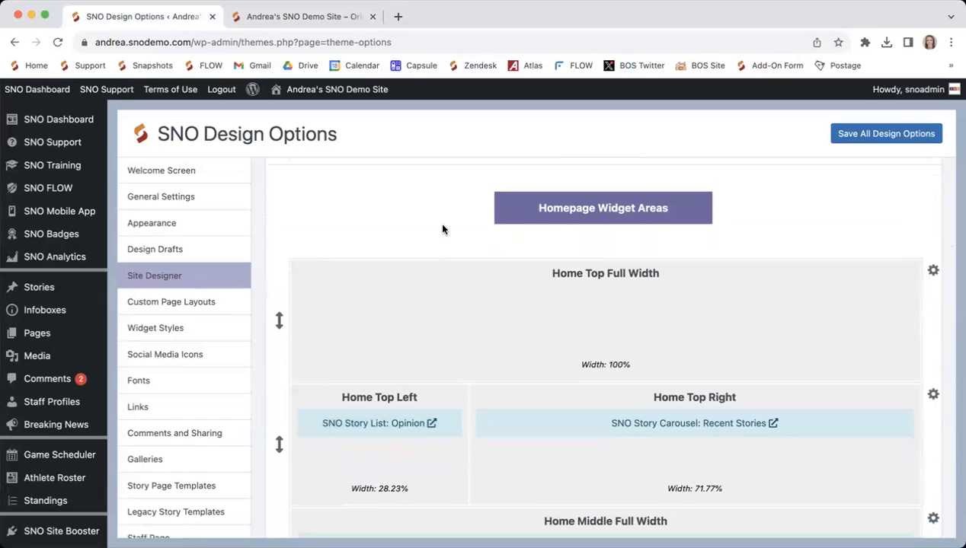
scroll(438, 221, "down", 1)
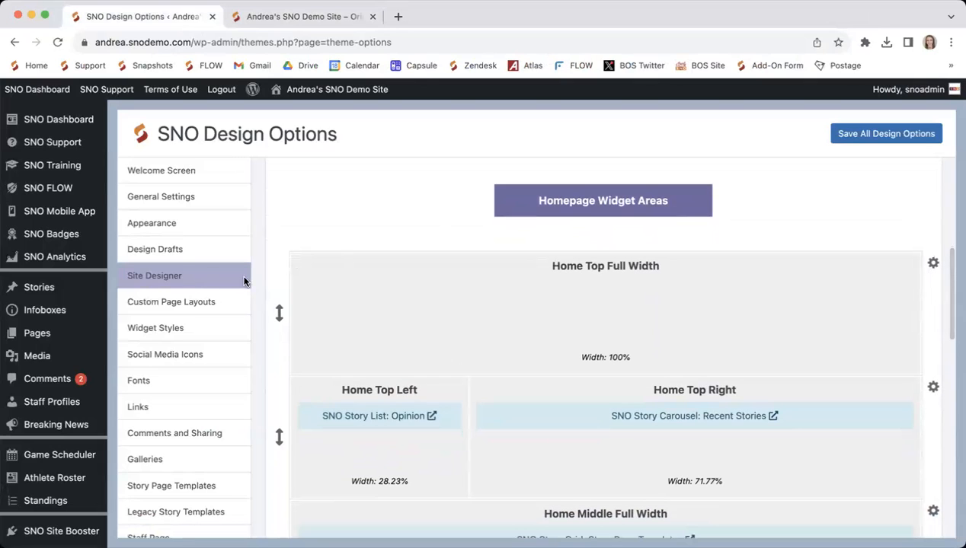
scroll(743, 320, "down", 1)
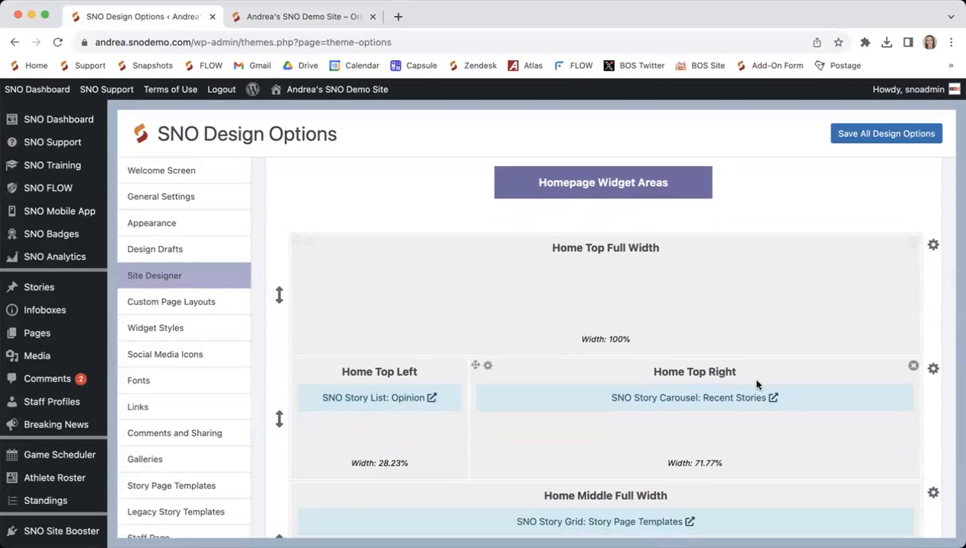
scroll(725, 297, "down", 1)
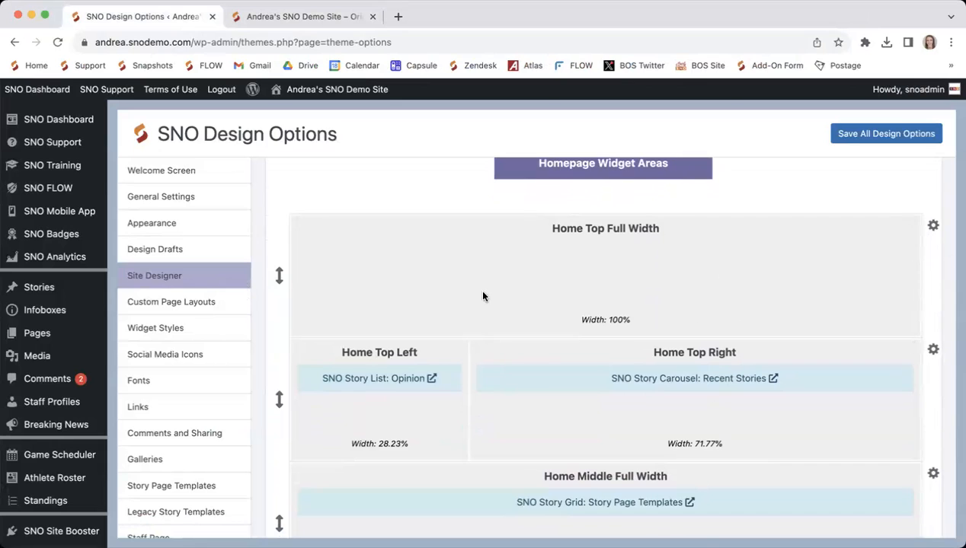
scroll(664, 413, "down", 1)
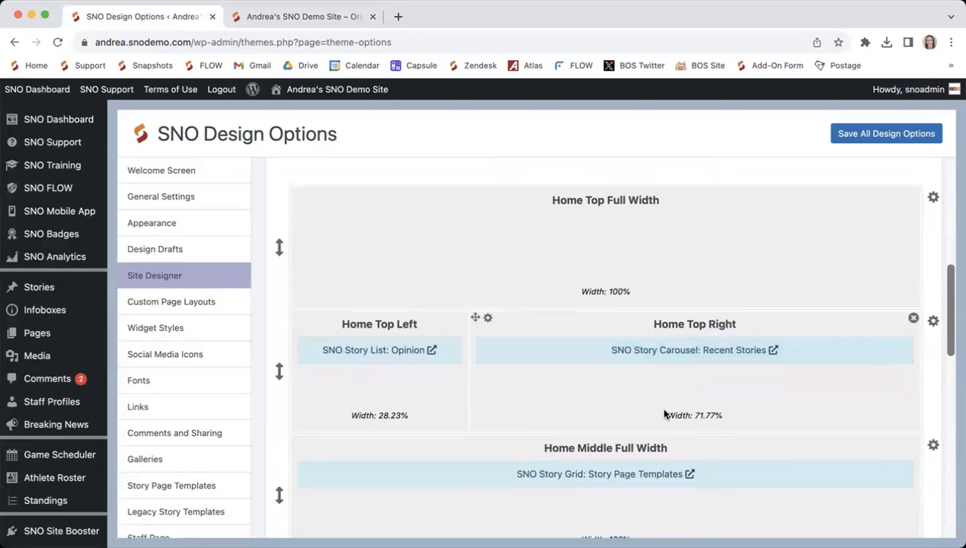
Survey the whole Site Designer from the desktop header to the footer design, finishing on the Home Top widget areas
scroll(664, 413, "up", 5)
scroll(709, 374, "up", 5)
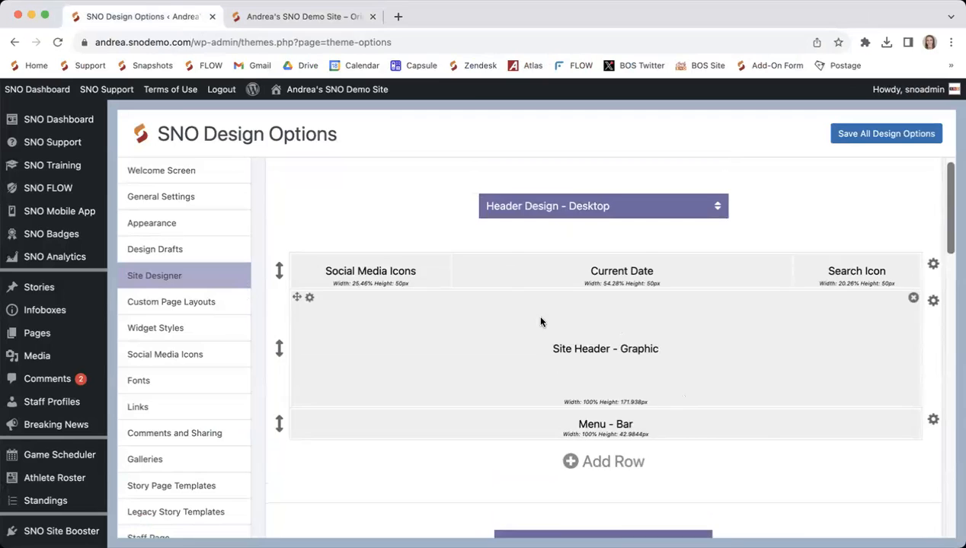
scroll(568, 316, "down", 20)
scroll(482, 345, "up", 10)
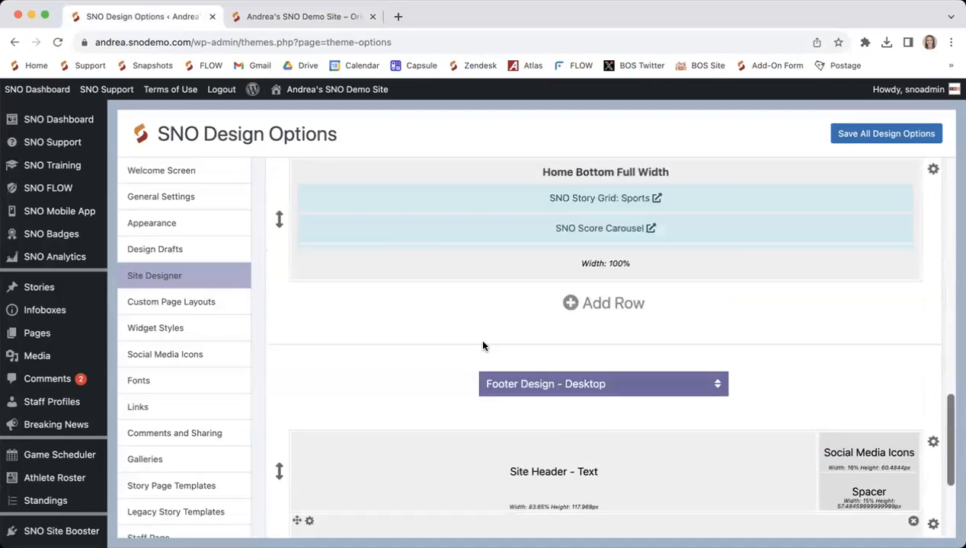
scroll(482, 345, "up", 3)
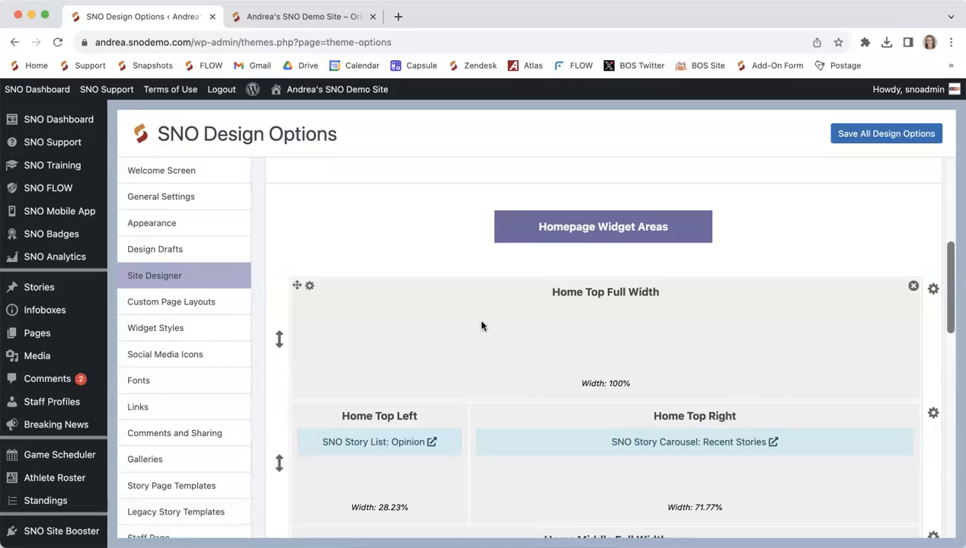
scroll(481, 326, "down", 3)
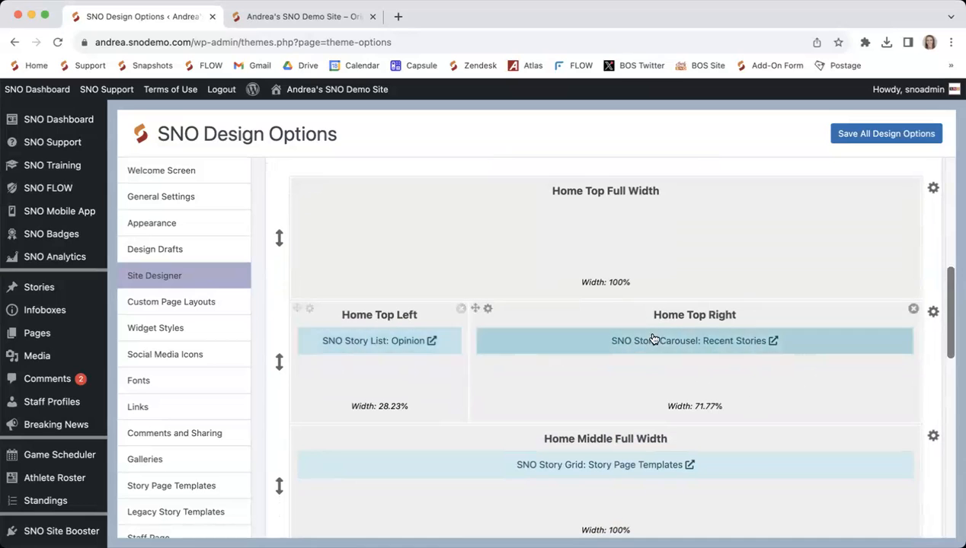
Compare the Home Top Left and Right areas with the live homepage, and examine the middle and bottom widget areas in the designer
left_click(328, 17)
scroll(361, 319, "down", 5)
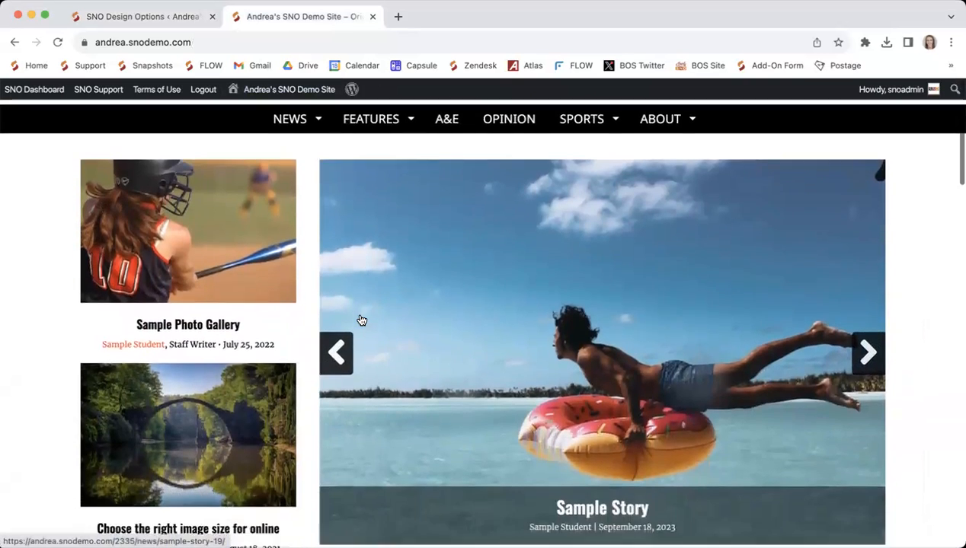
scroll(738, 390, "down", 1)
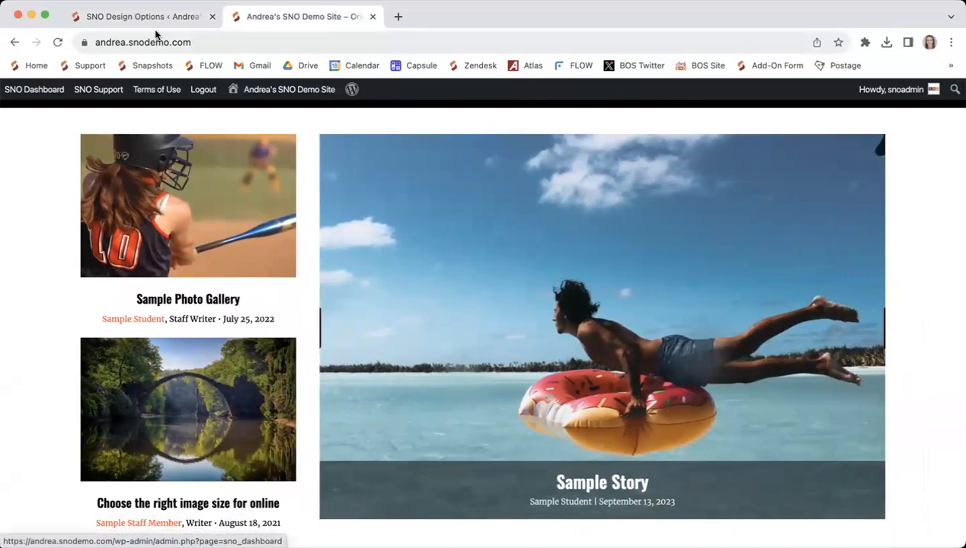
left_click(152, 18)
scroll(301, 198, "down", 4)
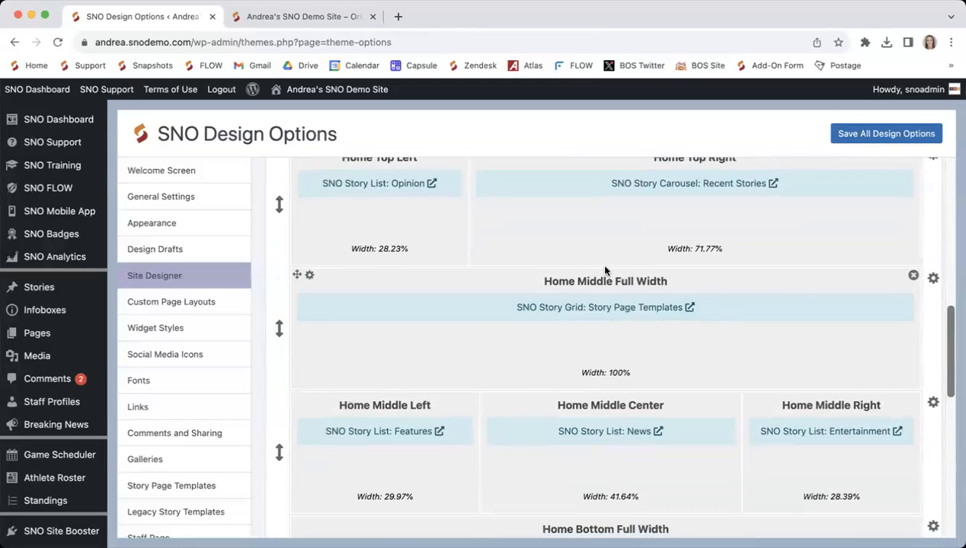
scroll(599, 262, "down", 2)
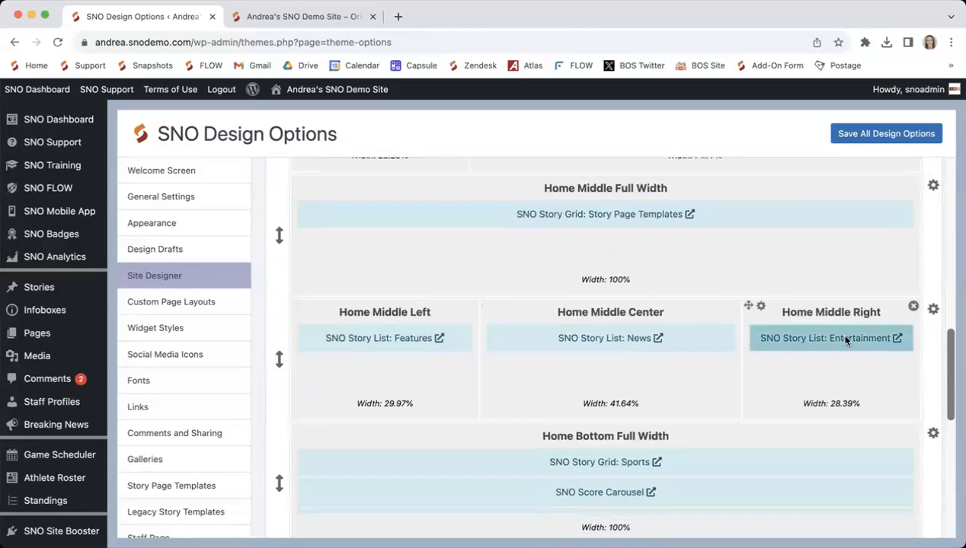
scroll(800, 366, "down", 5)
Review the live homepage from the Story Page Templates grid through Features, News and Entertainment down to the Opinion section
left_click(327, 17)
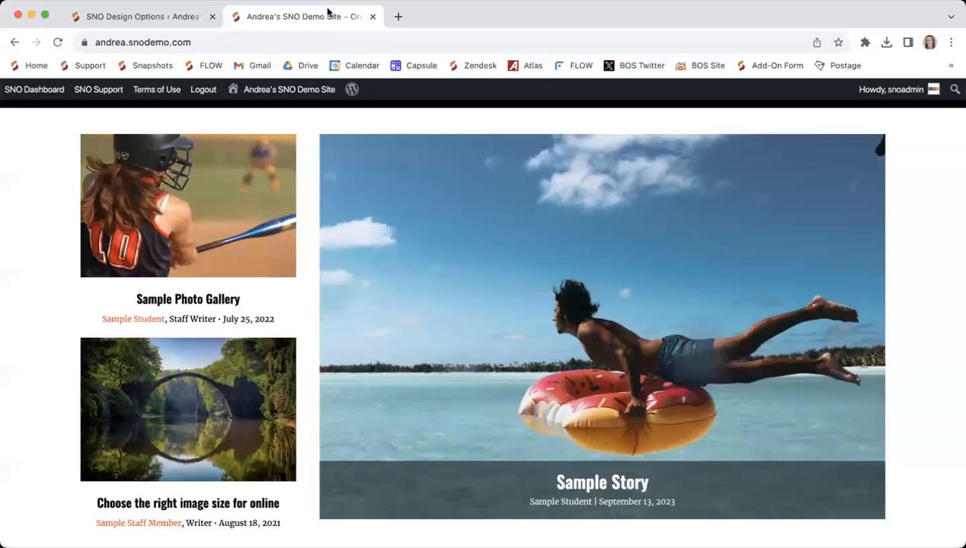
scroll(336, 248, "down", 6)
scroll(335, 248, "down", 3)
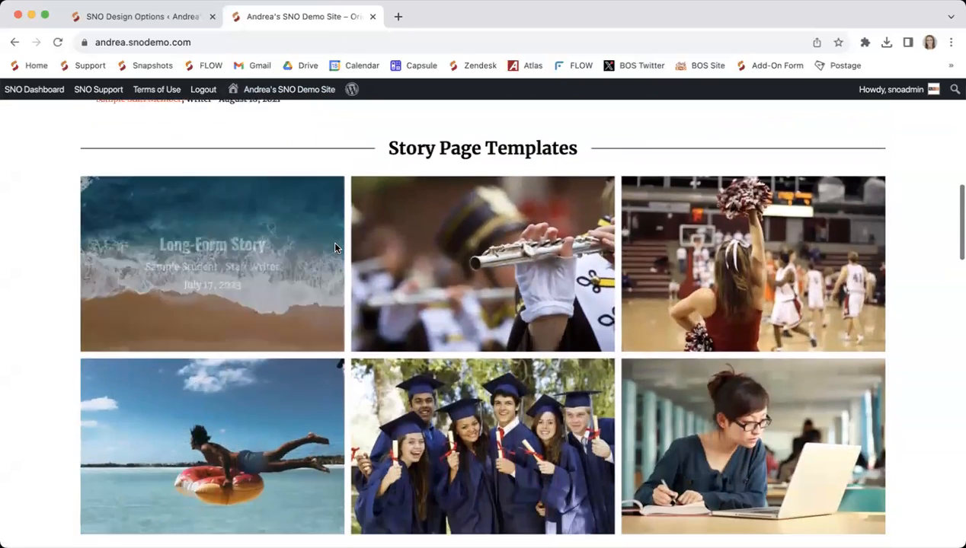
scroll(581, 395, "down", 10)
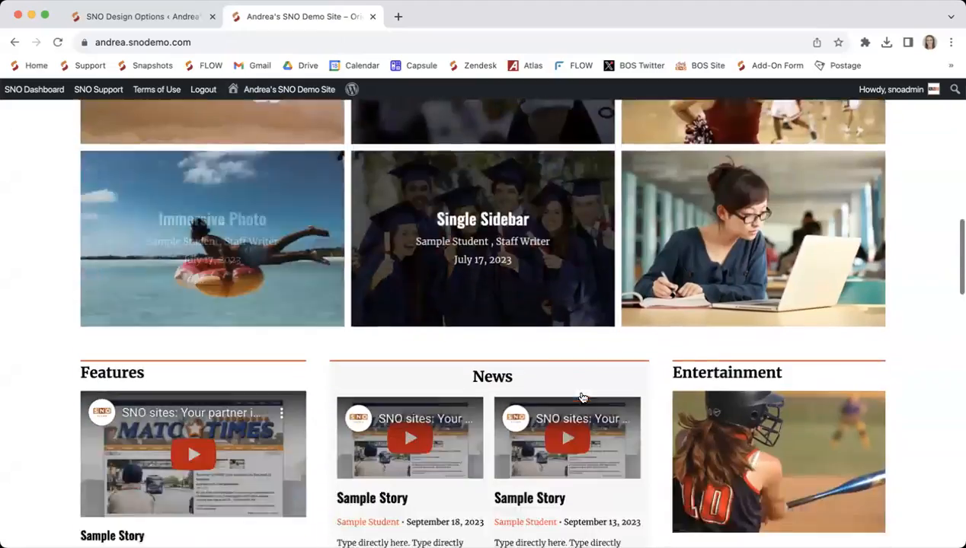
scroll(805, 300, "down", 20)
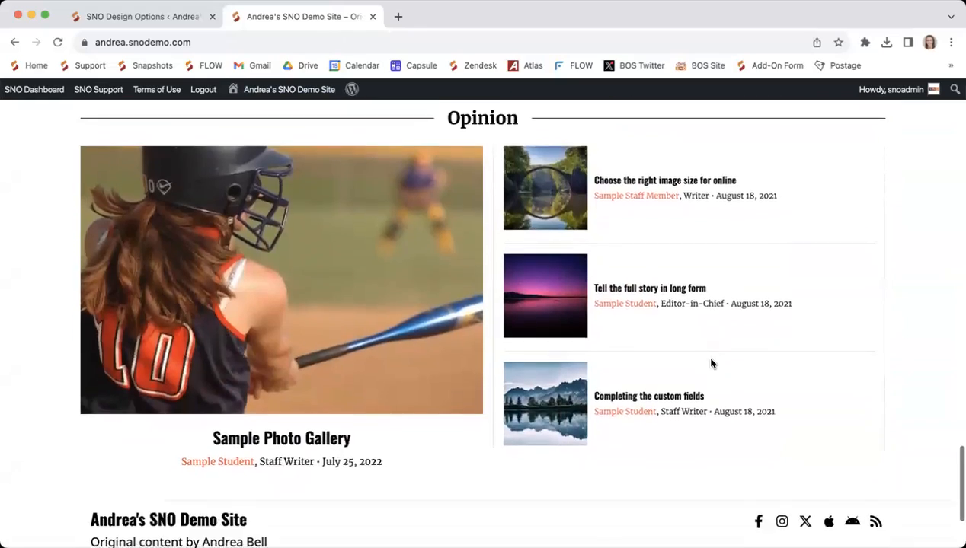
scroll(711, 363, "up", 20)
Return to the Site Designer and add a new row below Home Bottom Full Width in the Homepage Widget Areas
left_click(143, 17)
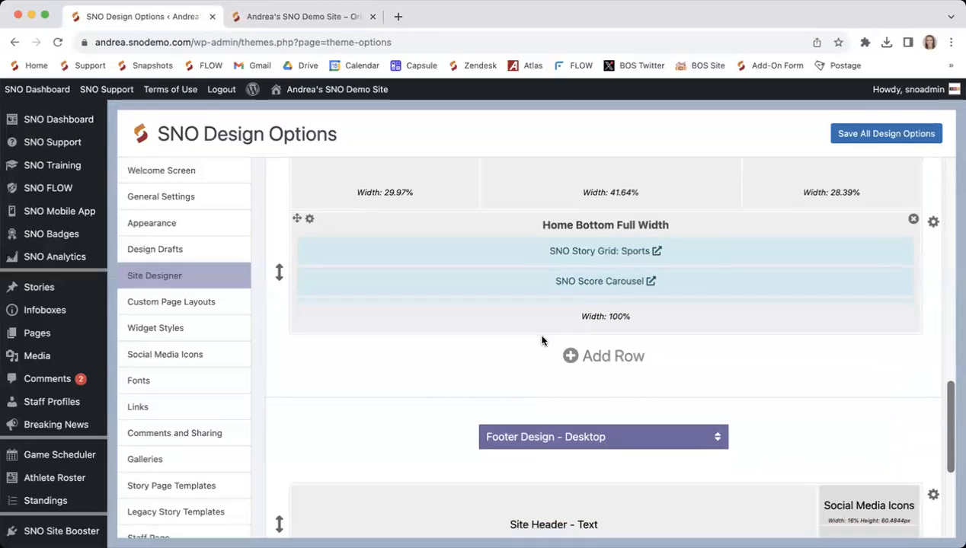
scroll(542, 340, "up", 8)
scroll(541, 340, "up", 1)
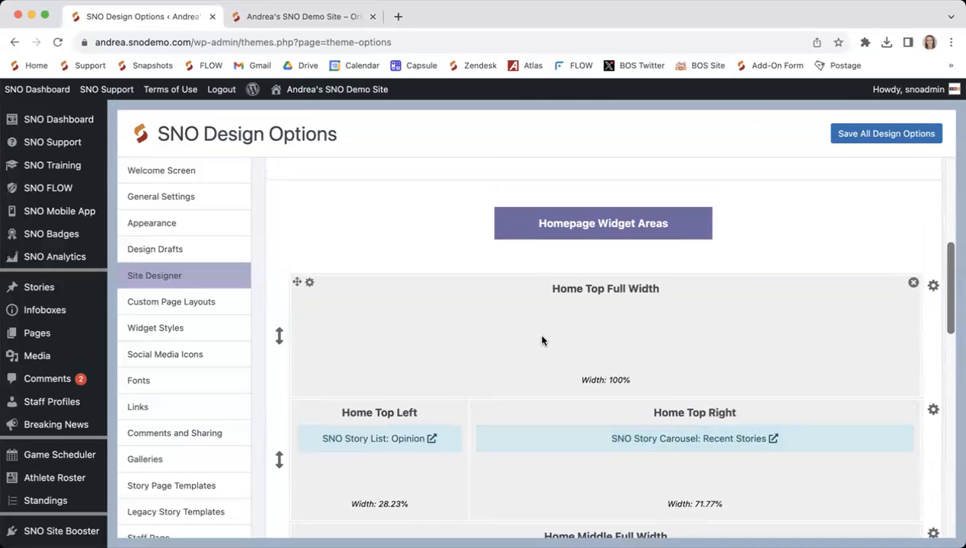
scroll(541, 341, "down", 8)
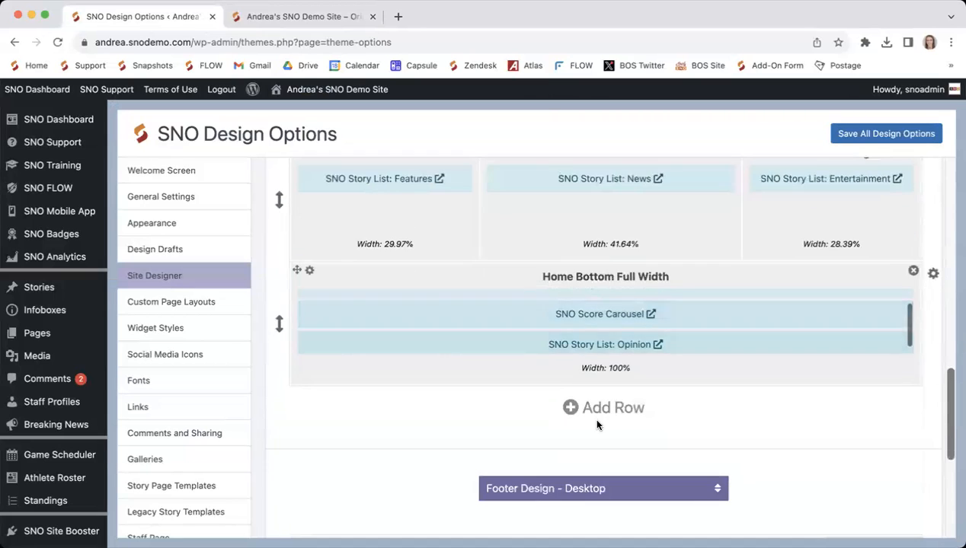
scroll(592, 416, "down", 1)
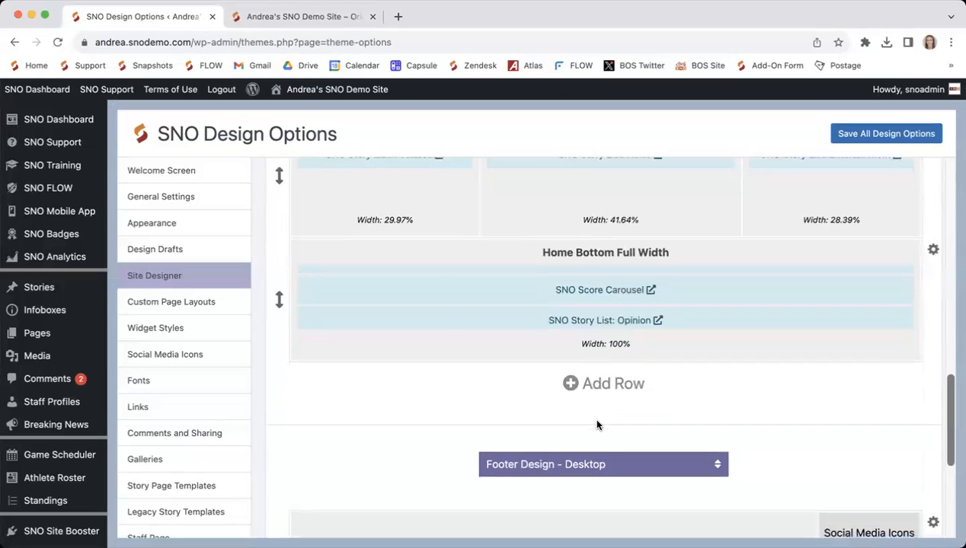
scroll(590, 405, "down", 1)
left_click(609, 369)
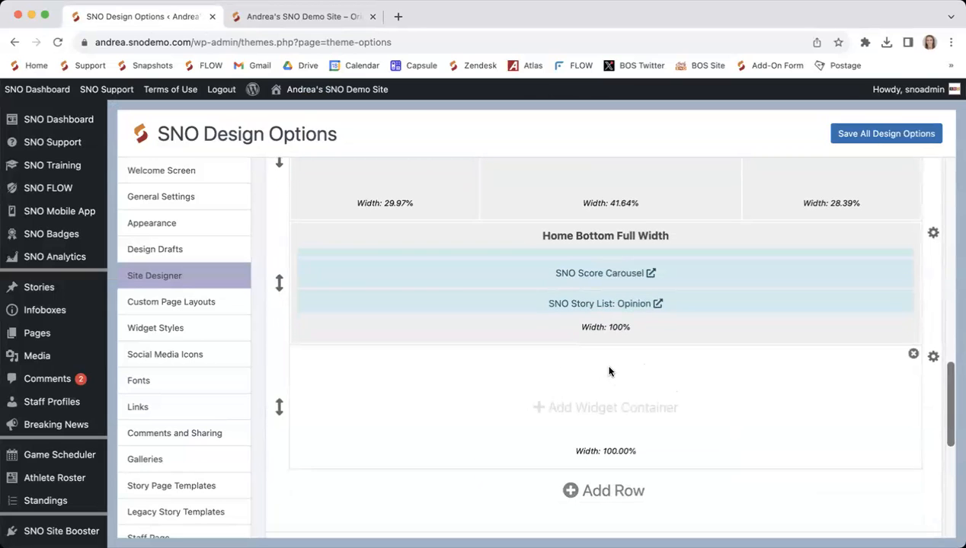
Add a second column to the empty row below Home Bottom Full Width
scroll(608, 371, "down", 3)
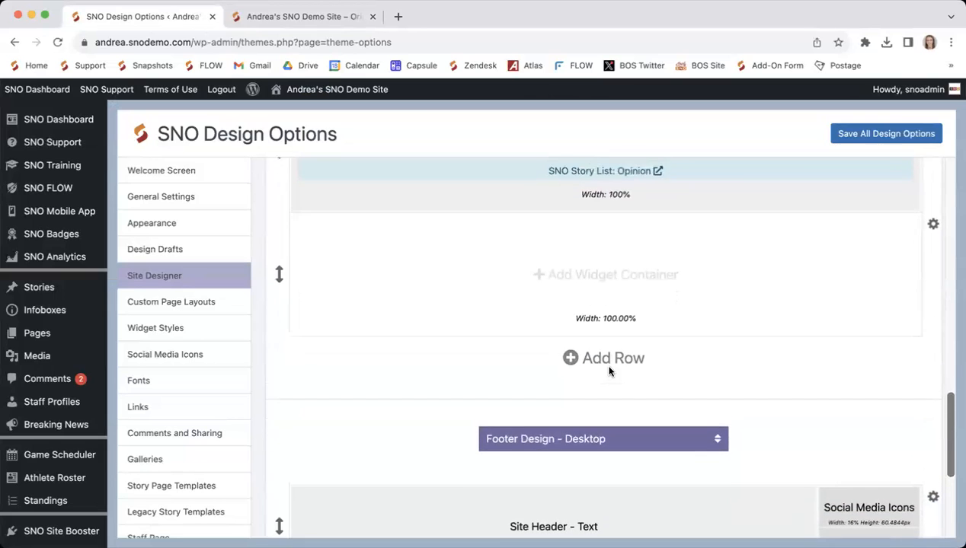
left_click(934, 227)
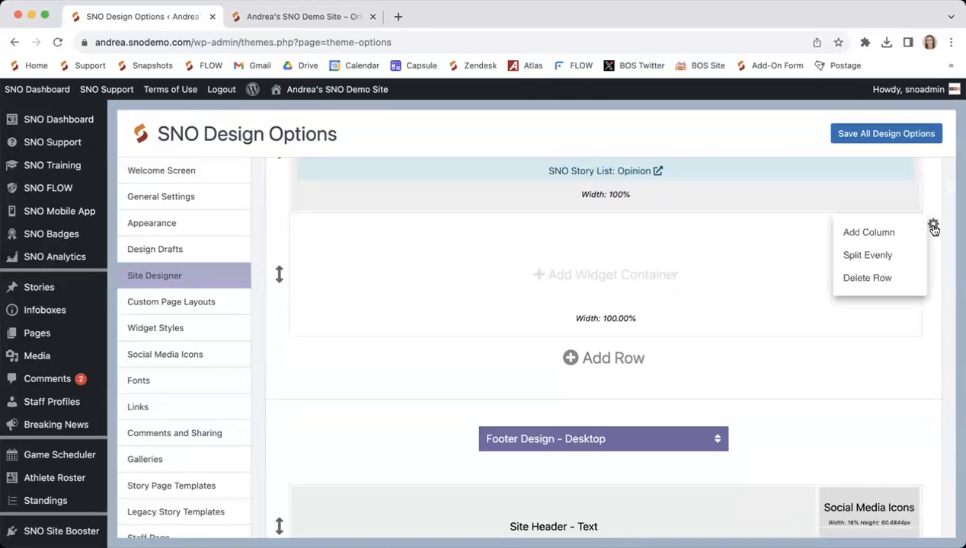
left_click(868, 232)
scroll(850, 378, "up", 1)
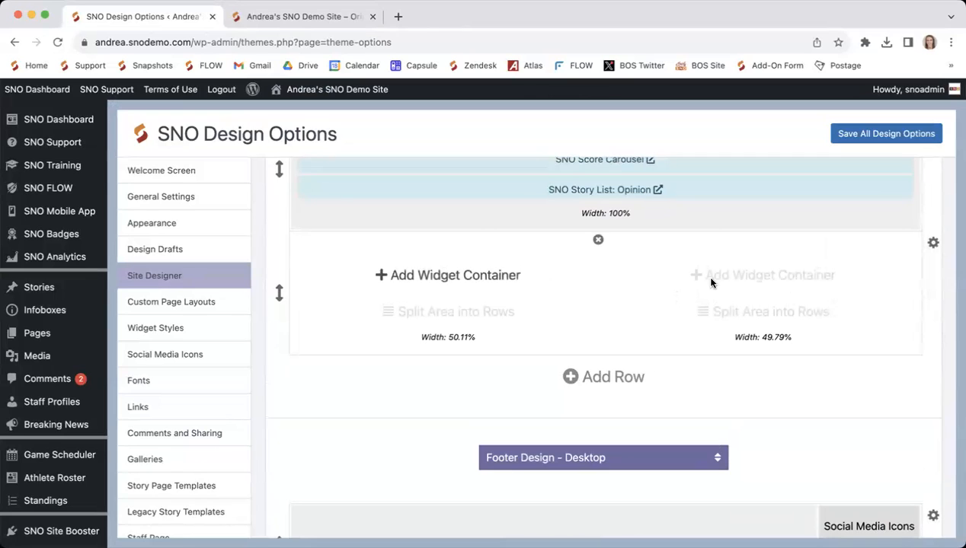
Add widget containers named Home Bottom Left and Home Bottom Right to the two columns of the new row
left_click(447, 275)
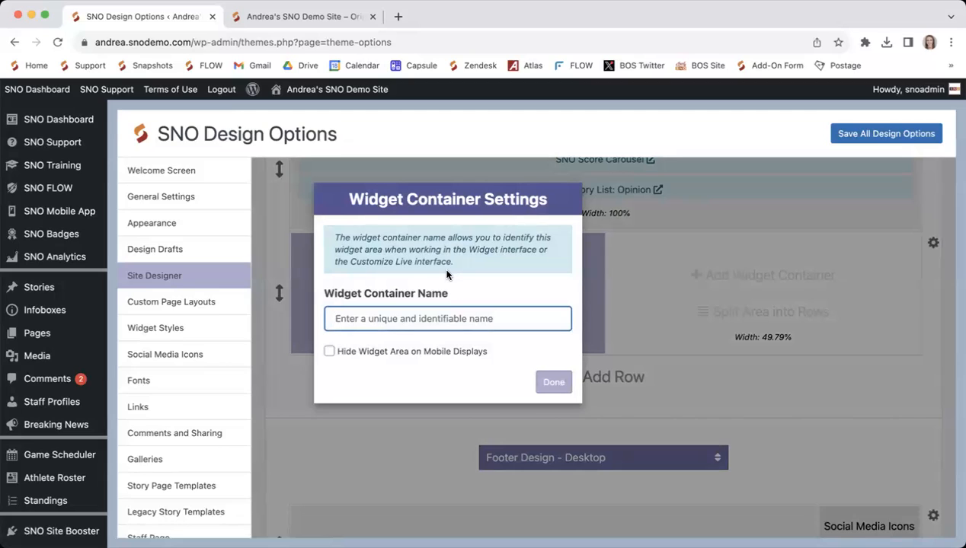
type("Home Bottom Lef")
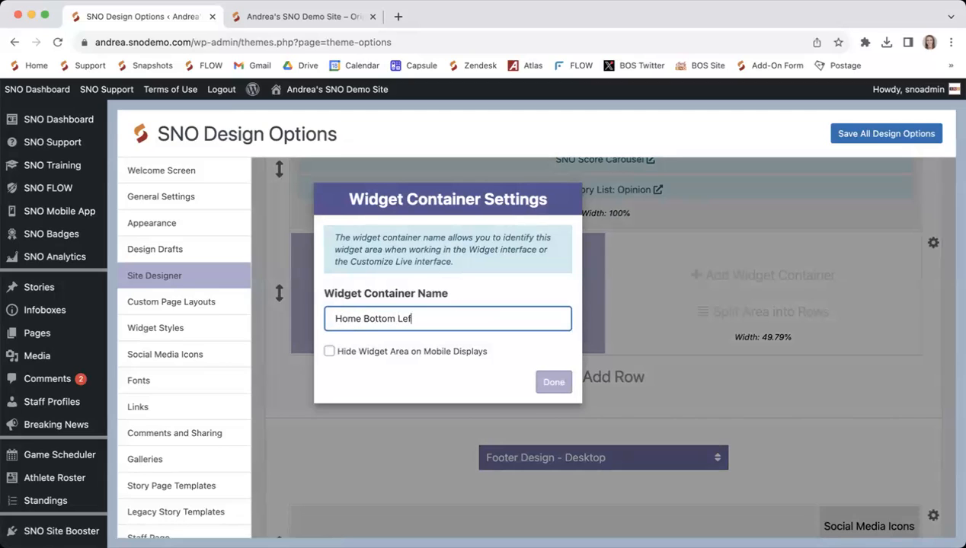
left_click(554, 382)
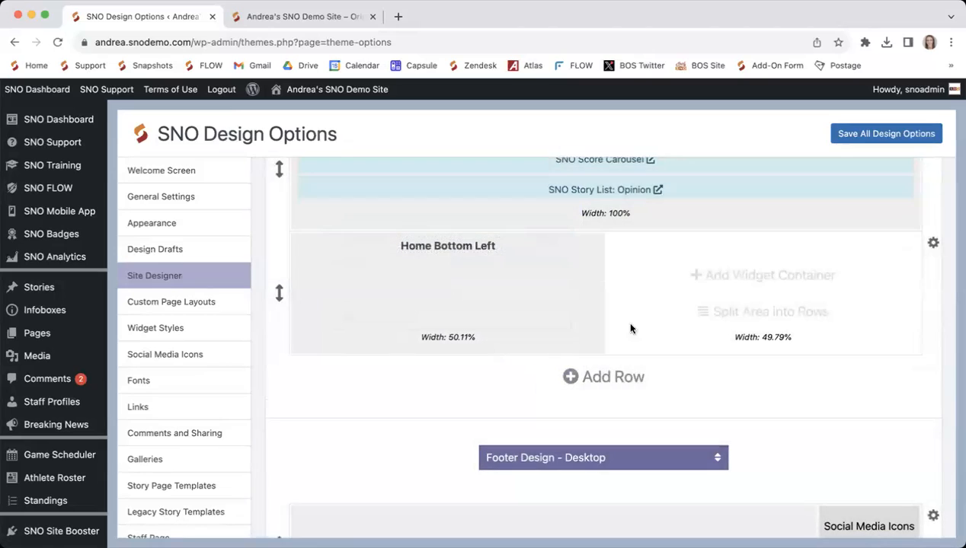
left_click(766, 274)
type("Home Bottom")
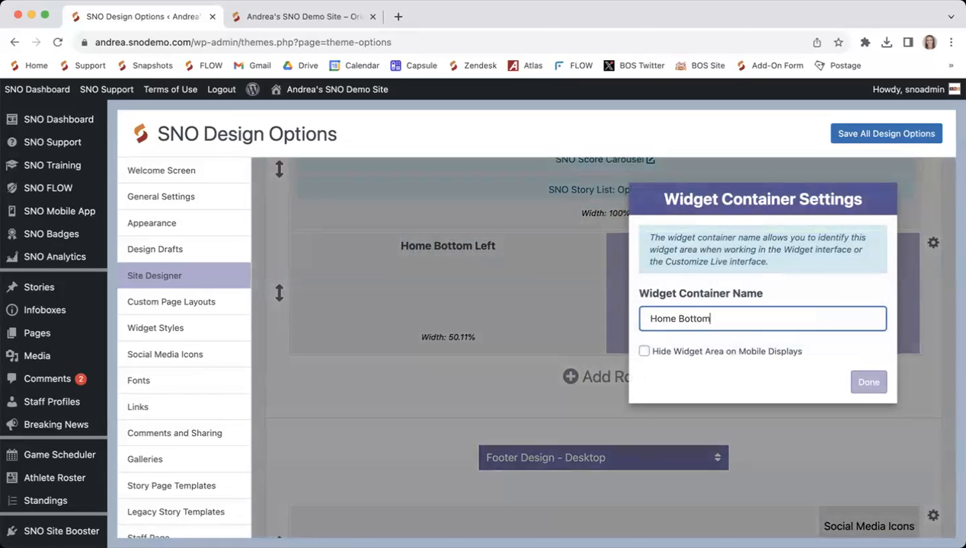
type(" Right")
left_click(868, 383)
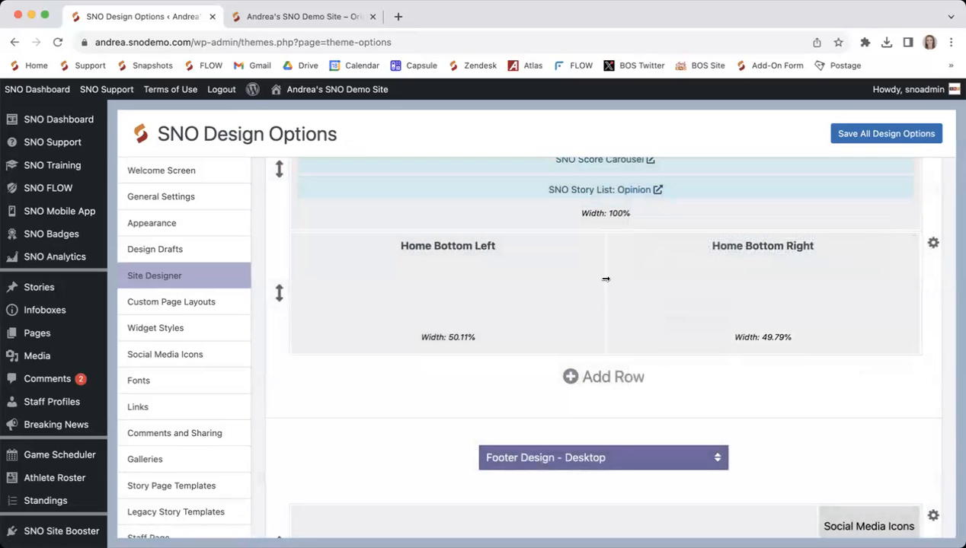
Widen the Home Bottom Left column to about 51% of the row and save all design options
mouse_move(606, 283)
left_mouse_down()
mouse_move(740, 293)
mouse_move(386, 298)
mouse_move(679, 271)
mouse_move(599, 283)
mouse_move(438, 275)
mouse_move(630, 283)
mouse_move(611, 284)
left_mouse_up()
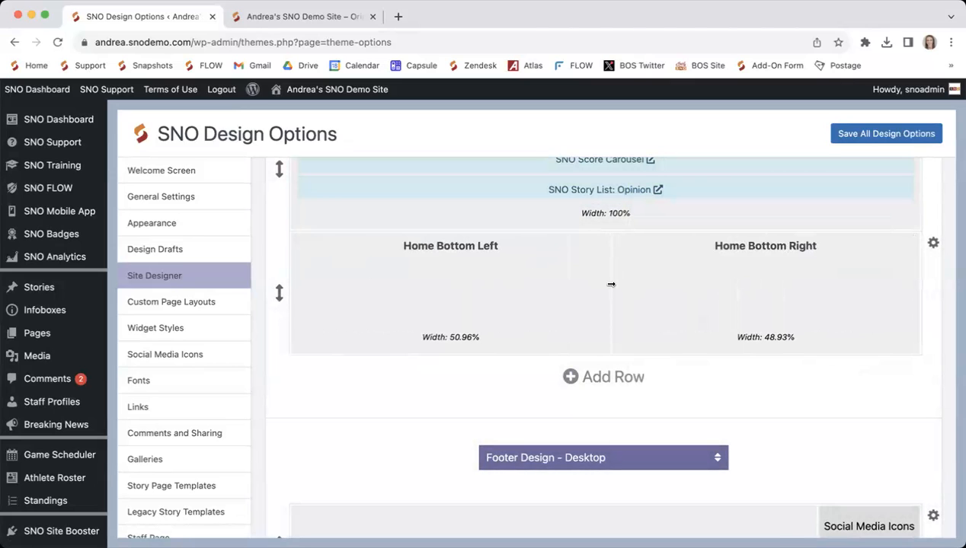
left_click(866, 135)
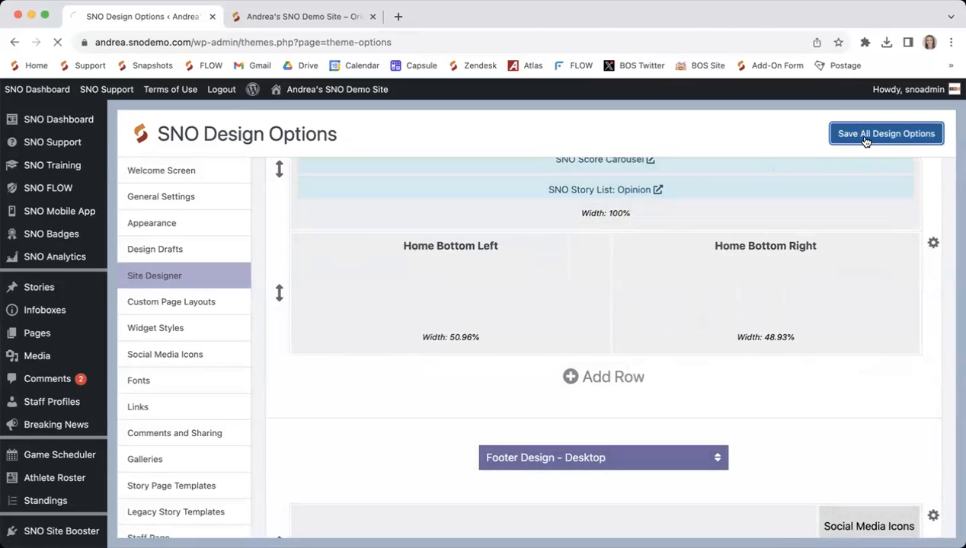
Reload the live demo site's homepage and check the area between the last widgets and the footer
left_click(302, 17)
key("super+r")
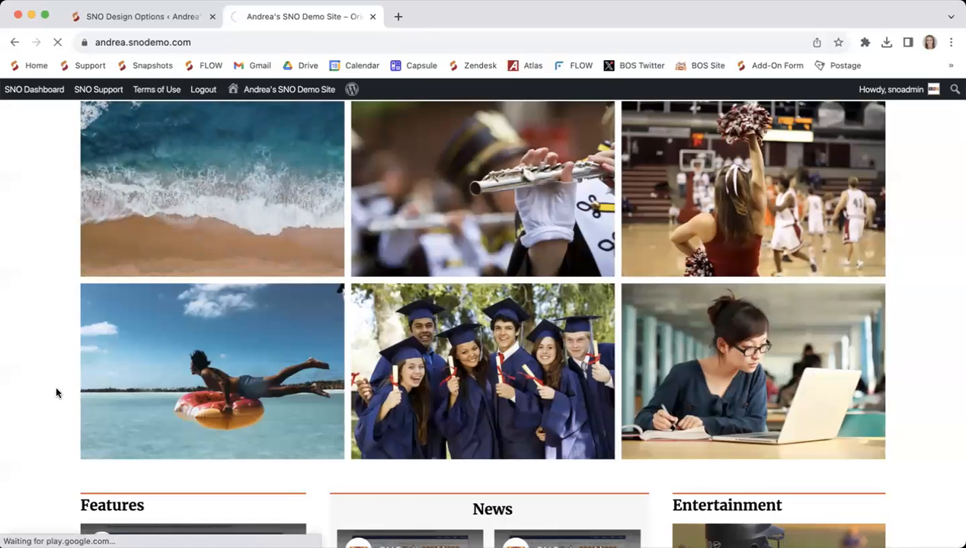
scroll(56, 392, "down", 10)
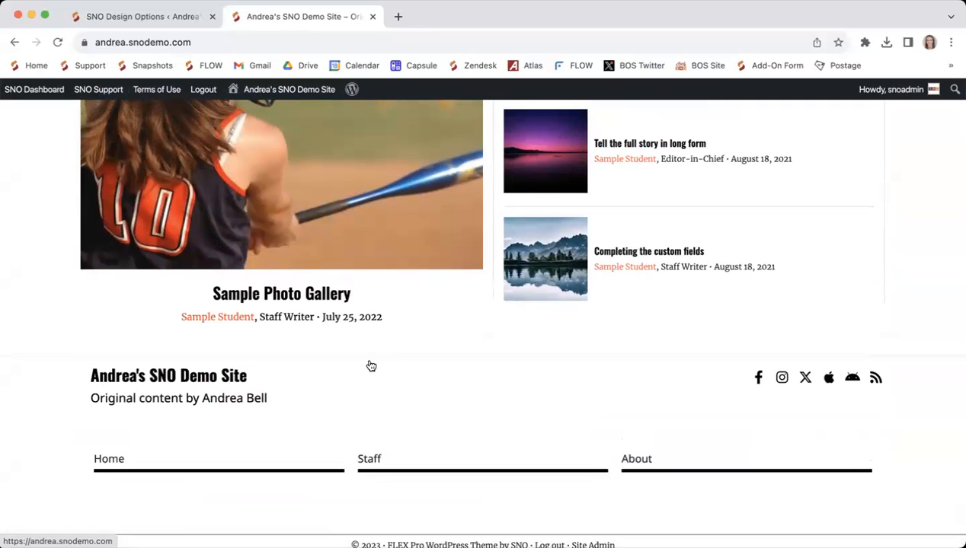
Return to the Site Designer and review the rows and containers in the Homepage Widget Areas
left_click(159, 15)
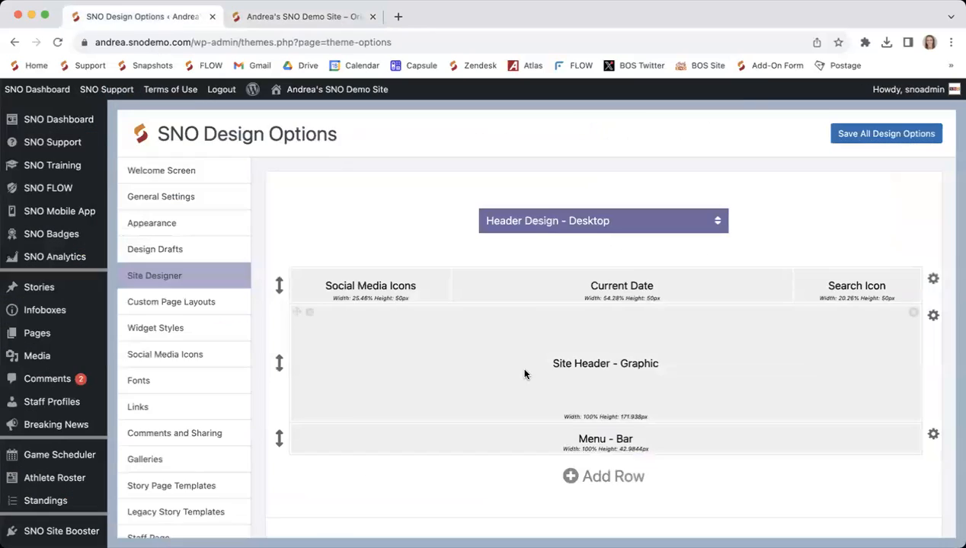
scroll(524, 374, "down", 5)
scroll(524, 374, "down", 10)
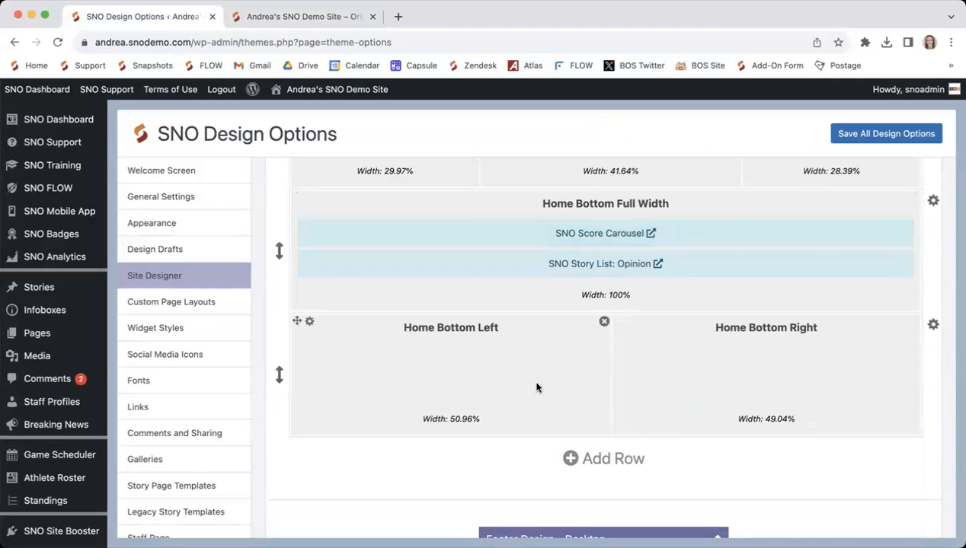
scroll(537, 388, "up", 10)
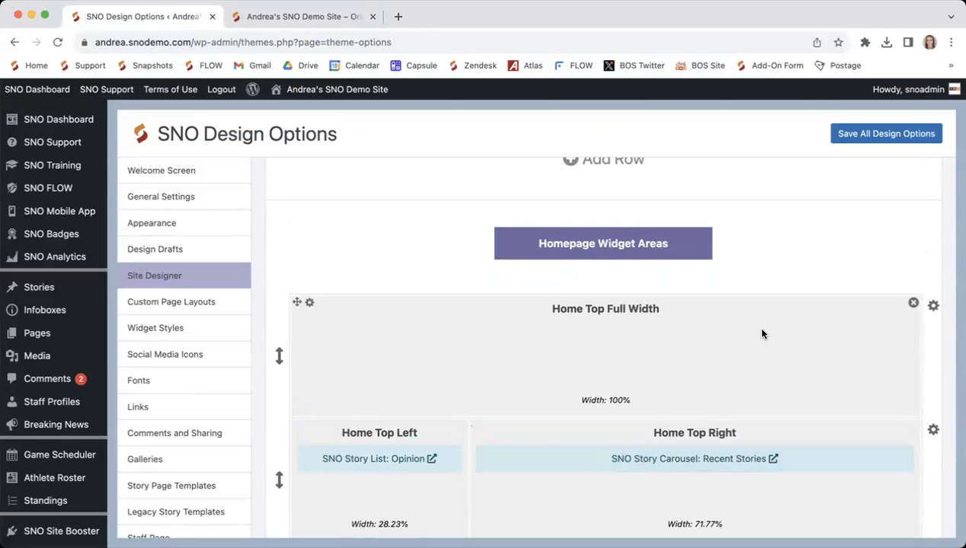
scroll(761, 334, "down", 5)
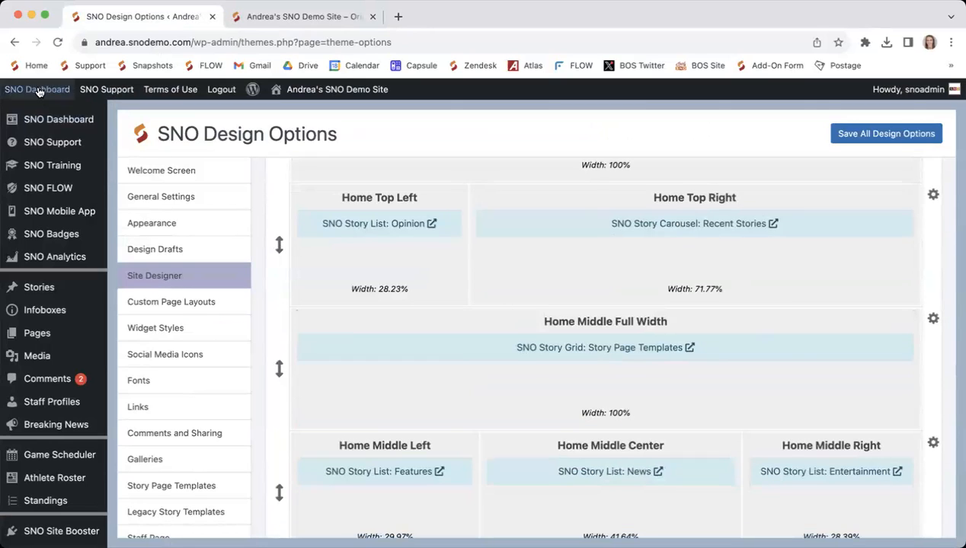
Open the SNO Dashboard and look through the list of Upcoming SNO Webinars
left_click(38, 90)
scroll(72, 120, "down", 2)
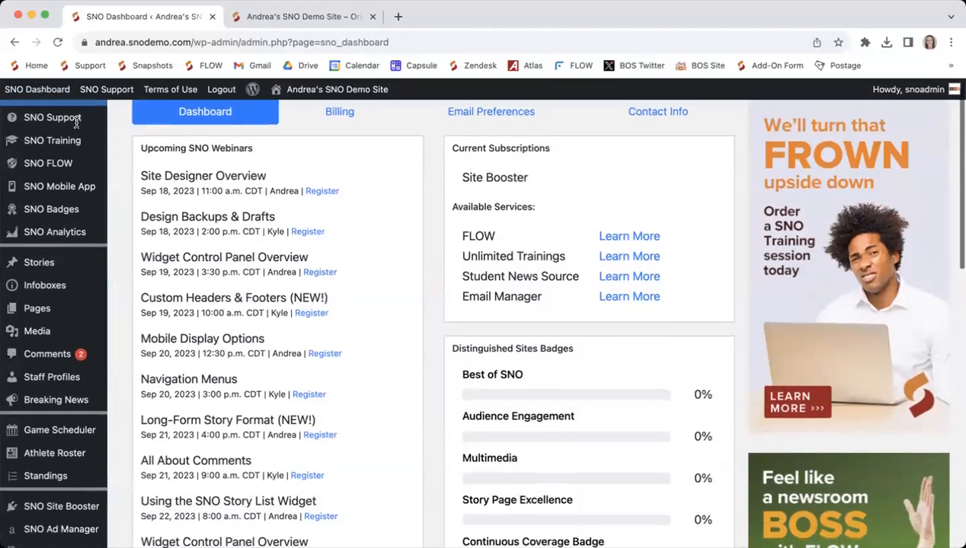
scroll(76, 122, "down", 1)
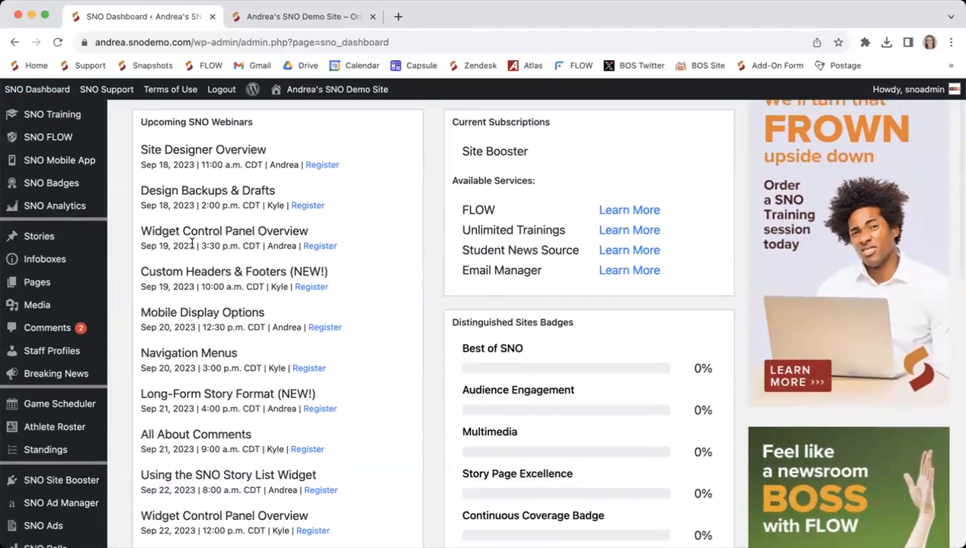
scroll(265, 294, "down", 1)
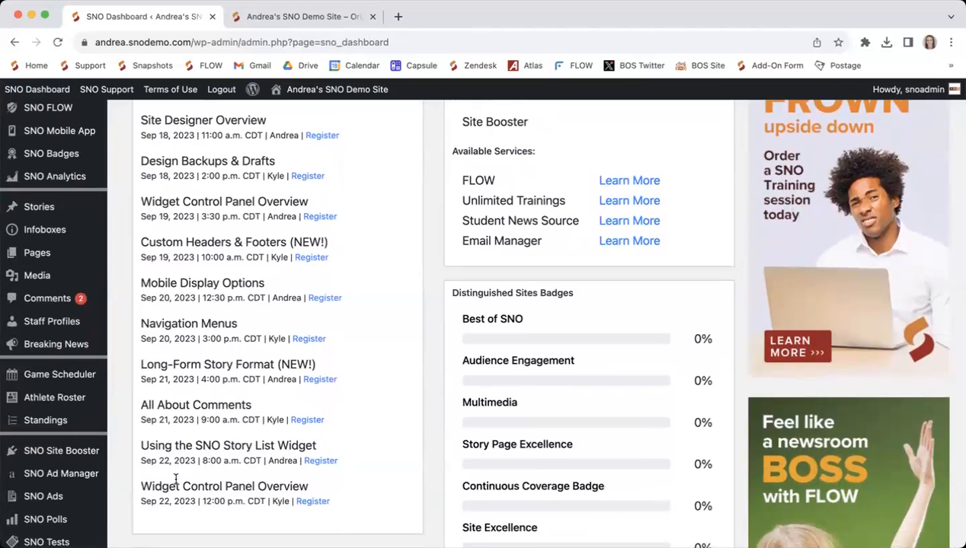
scroll(260, 489, "up", 3)
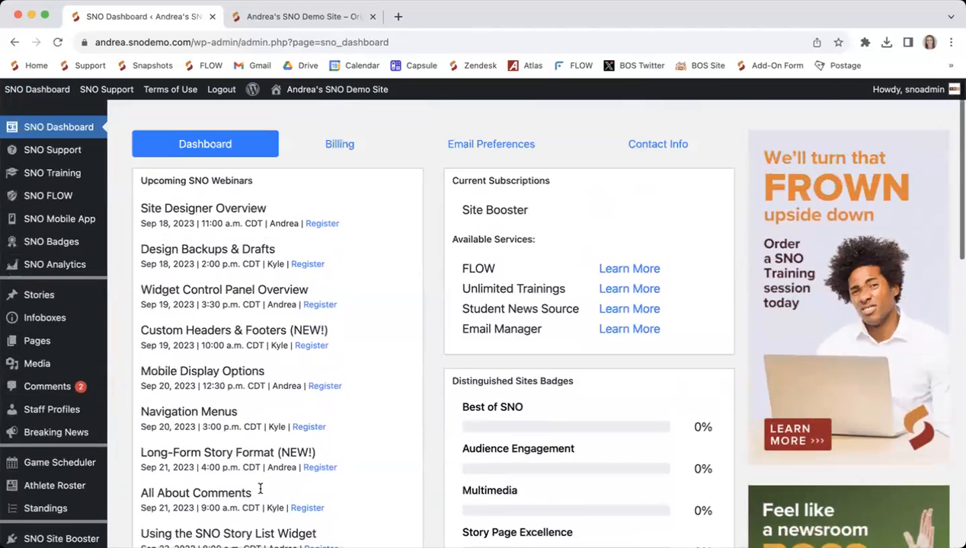
Reopen the site's Design Options from the SNO Dashboard
mouse_move(36, 90)
left_click(44, 183)
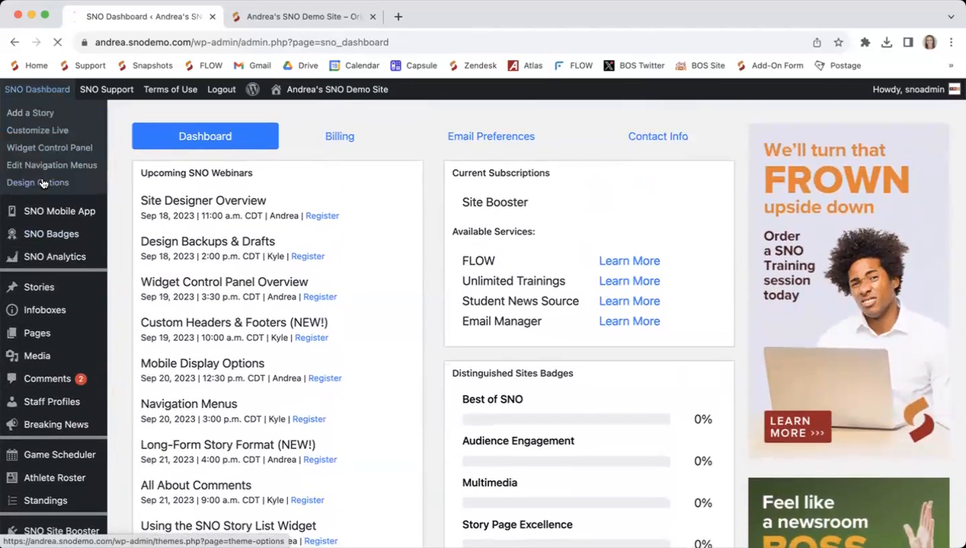